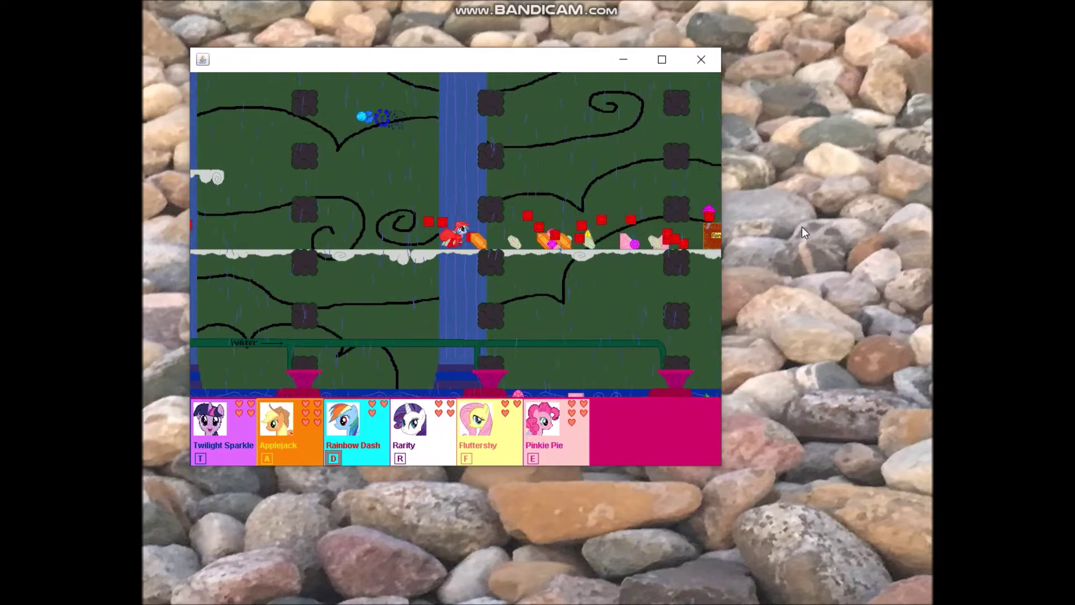
# Playtest the level by moving Rainbow Dash to the crate stack and back along the cloud floor, and leave the game
pyautogui.press('Right')
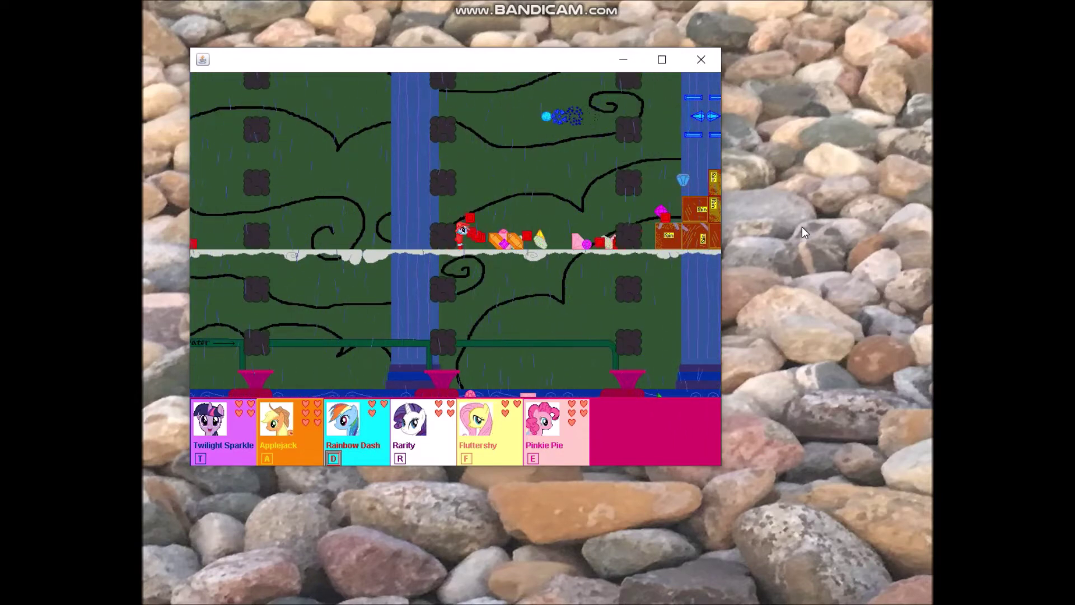
pyautogui.press('Up')
pyautogui.press('space')
pyautogui.press('Right')
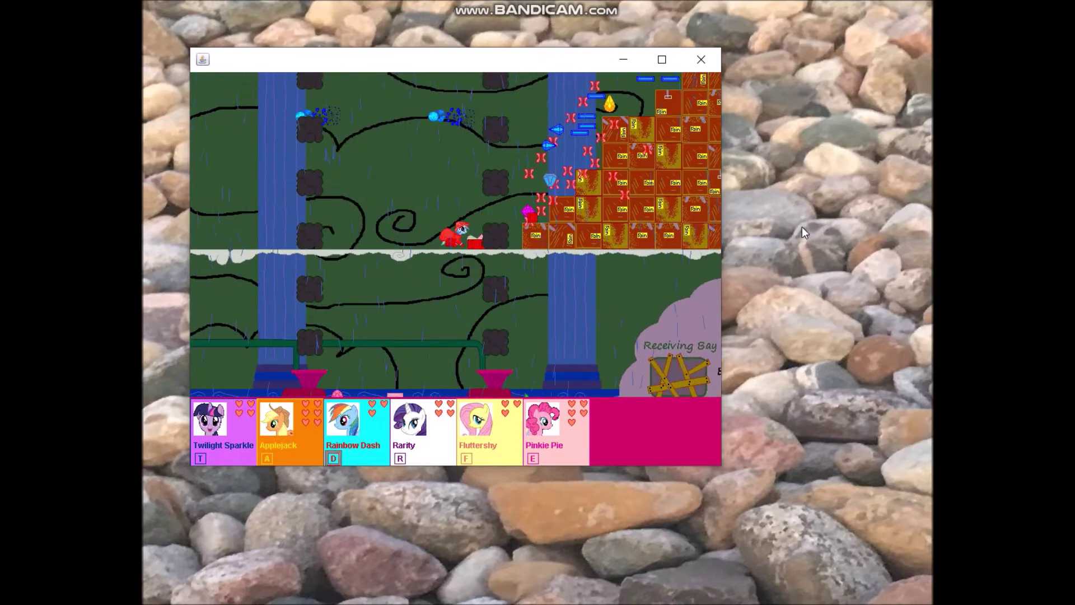
pyautogui.press('Up')
pyautogui.press('Left')
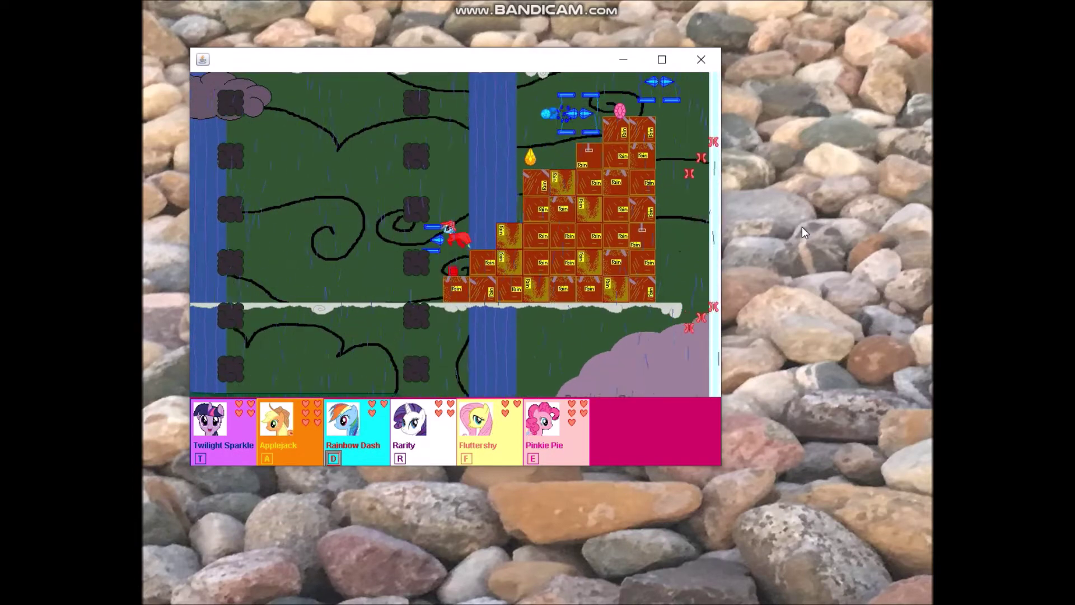
pyautogui.press('Left')
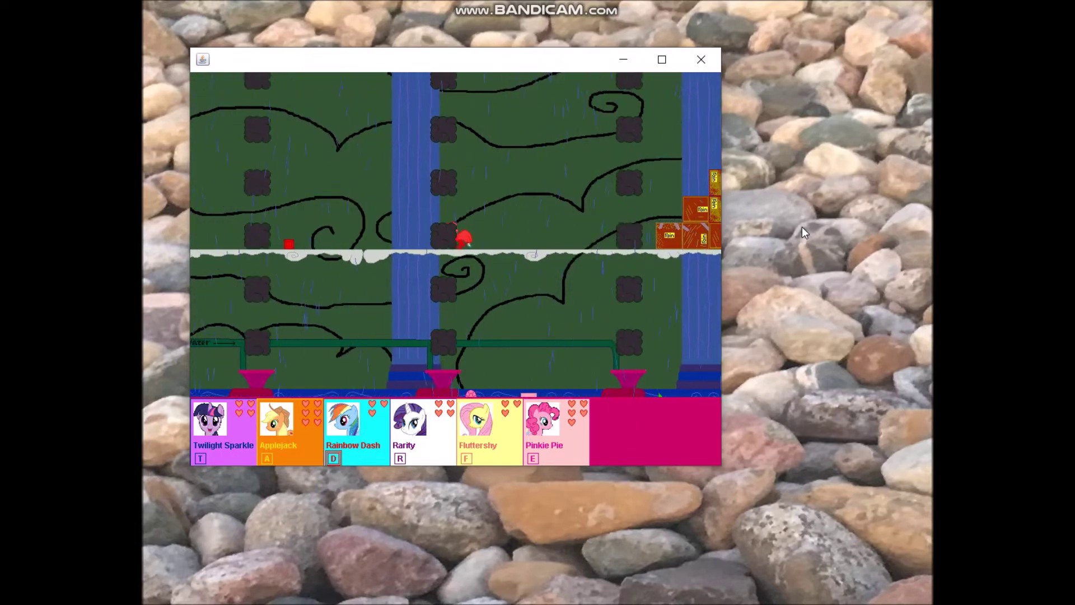
pyautogui.press('Left')
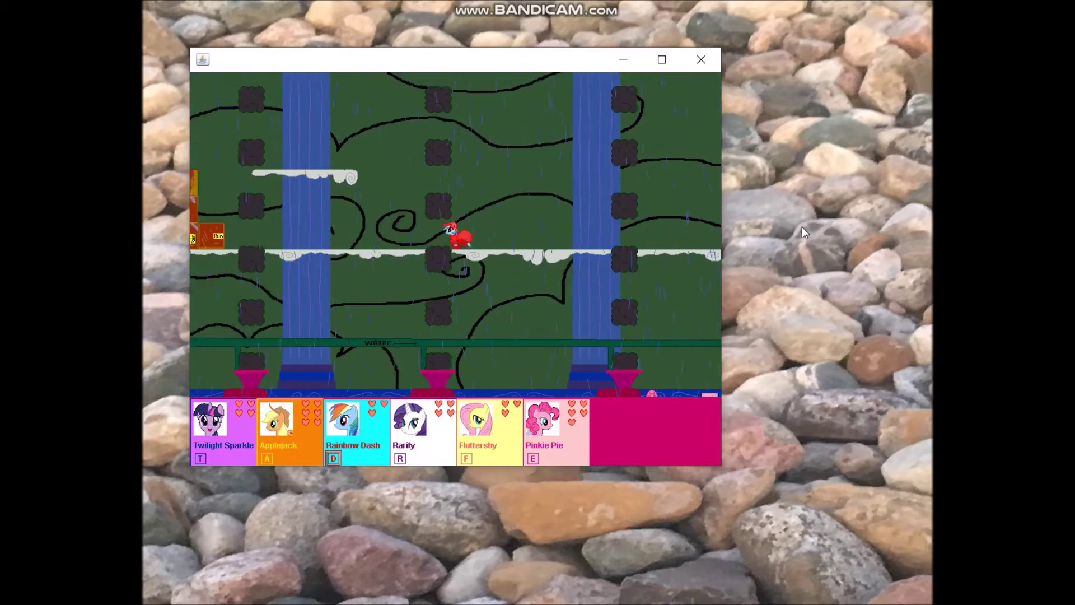
pyautogui.press('Escape')
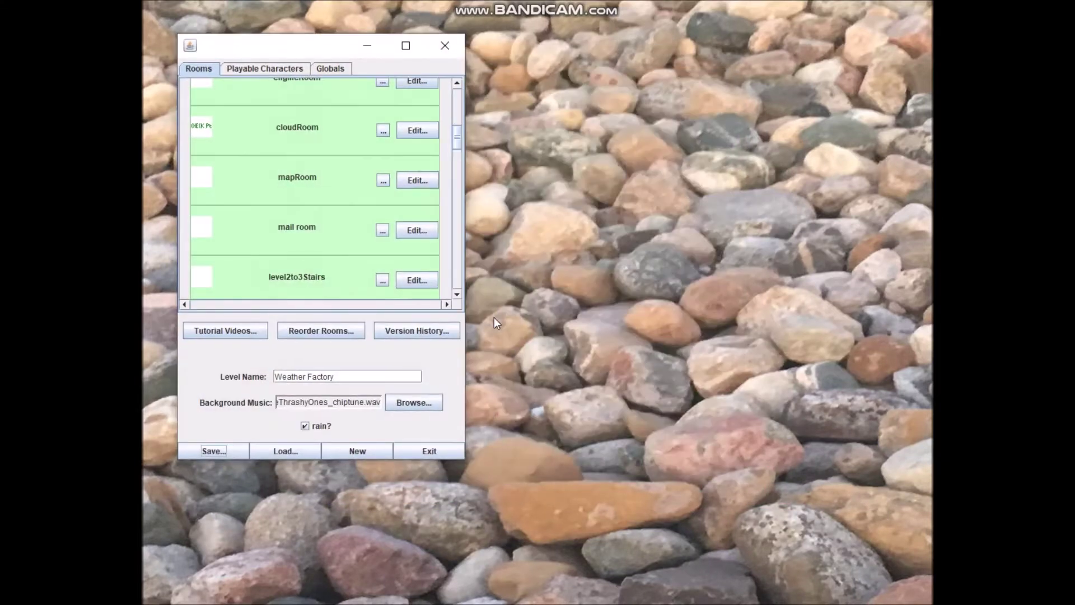
# Open cloudRoom for editing and bring up the descendRight behavior of its custom NPC
pyautogui.click(415, 131)
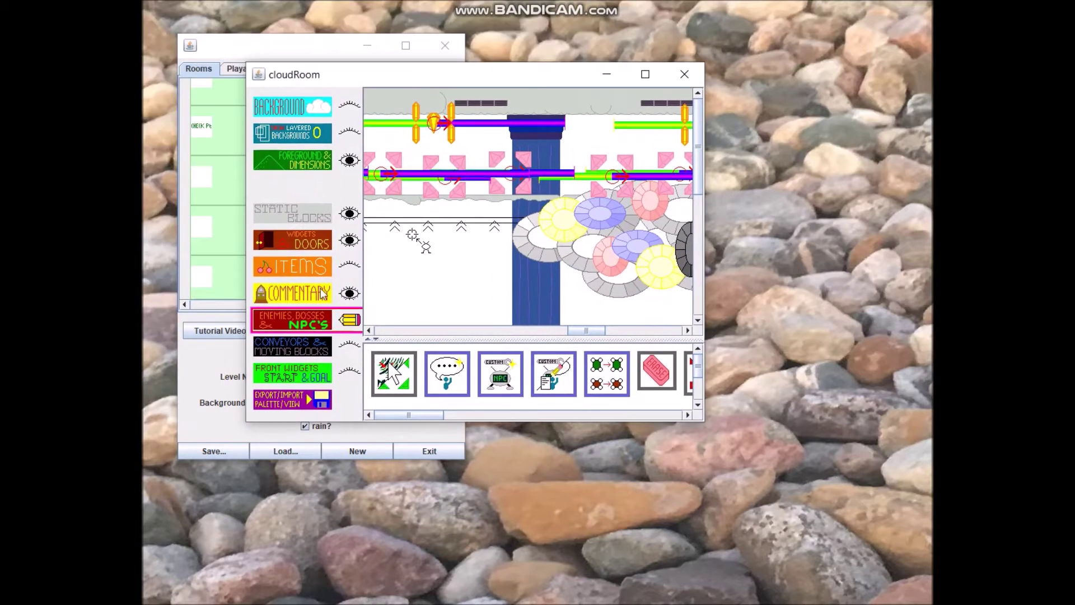
pyautogui.moveTo(412, 415); pyautogui.dragTo(356, 413)
pyautogui.click(567, 387)
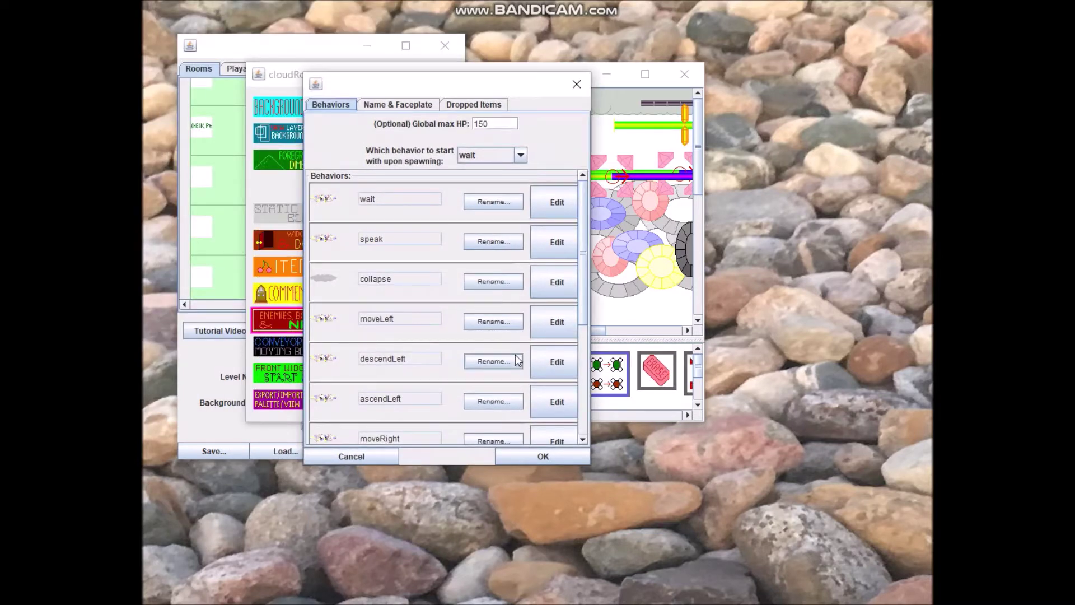
pyautogui.moveTo(583, 286); pyautogui.dragTo(593, 382)
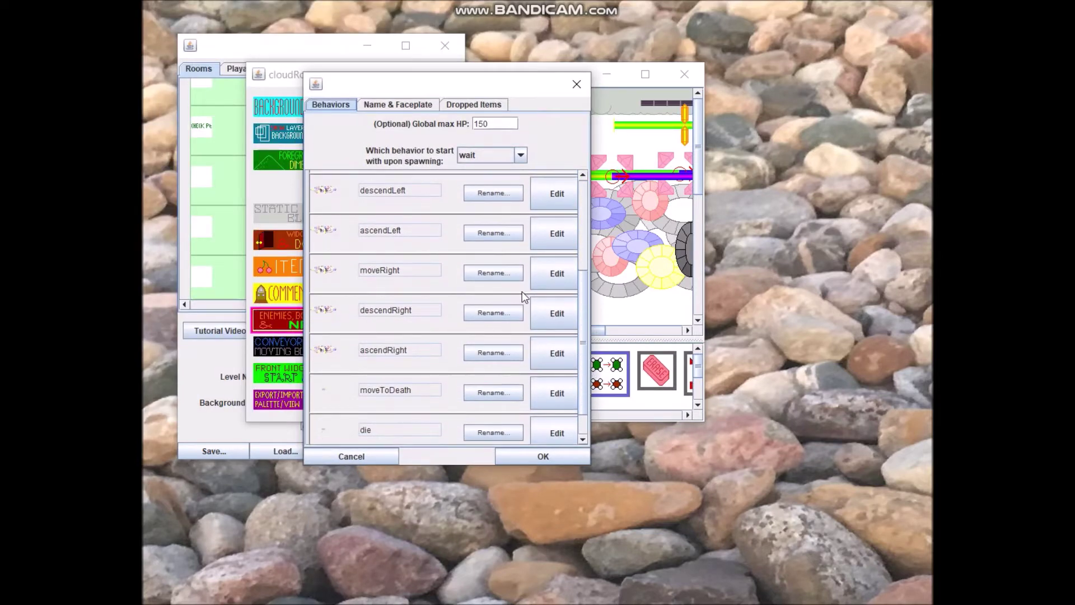
pyautogui.click(552, 314)
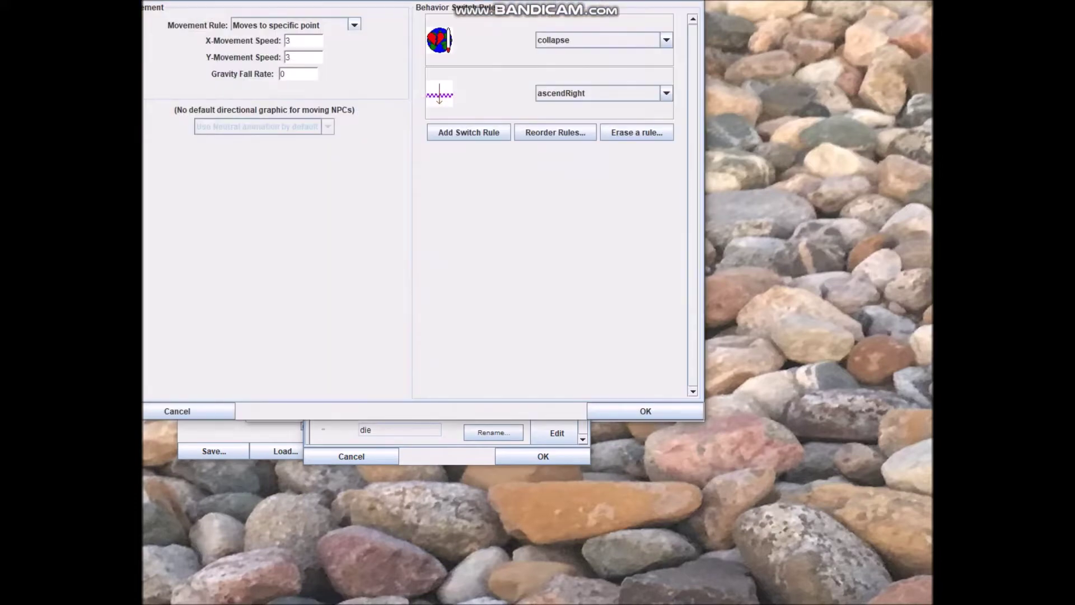
# Create a new attack for the descendRight behavior and add a Fireball sub-attack to it
pyautogui.click(437, 79)
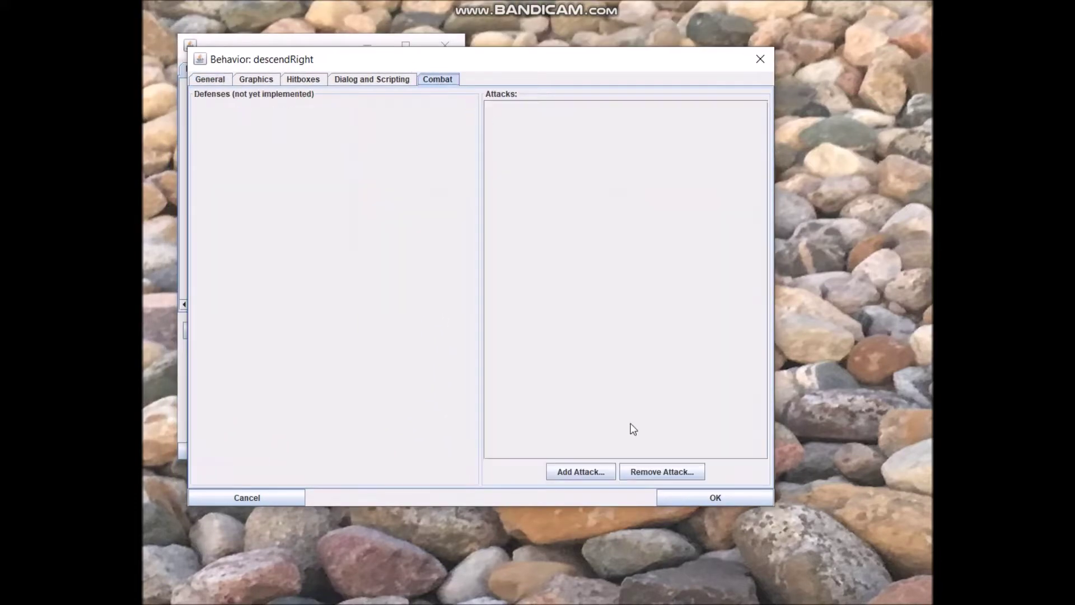
pyautogui.click(577, 475)
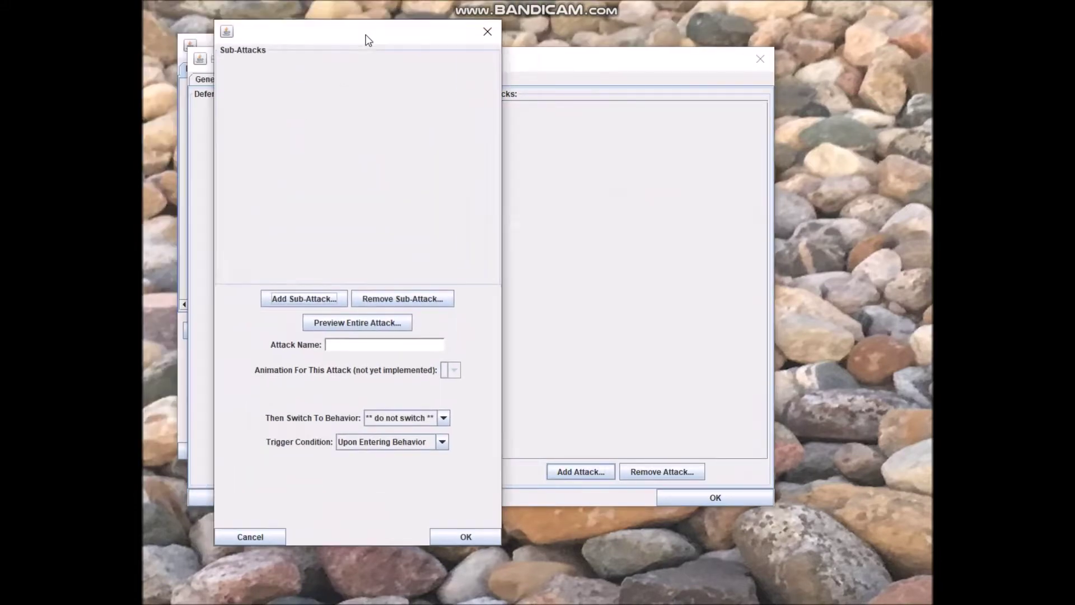
pyautogui.click(348, 309)
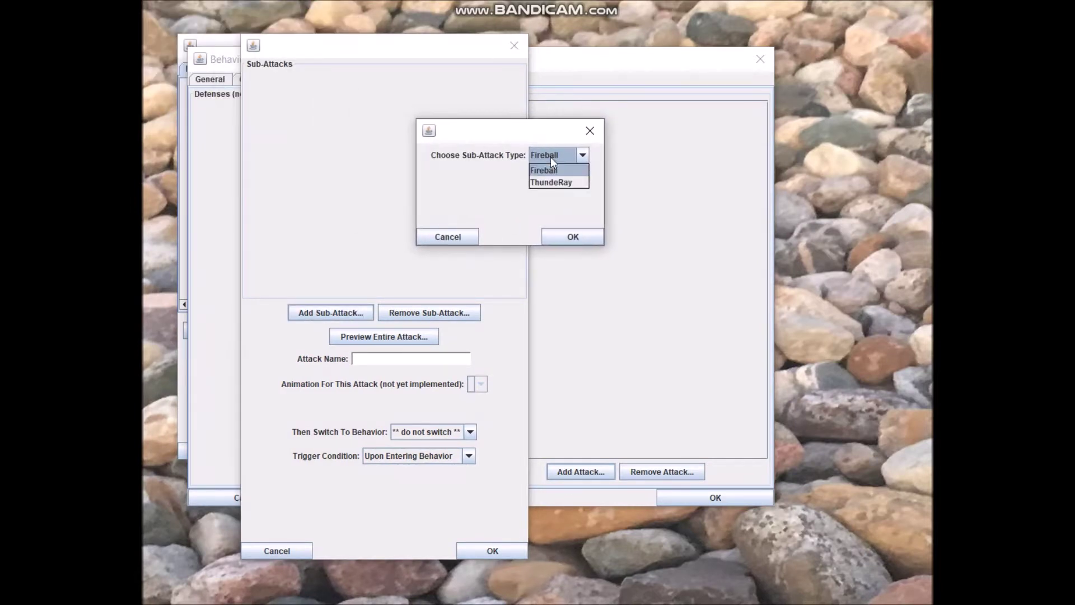
pyautogui.click(552, 174)
pyautogui.click(556, 233)
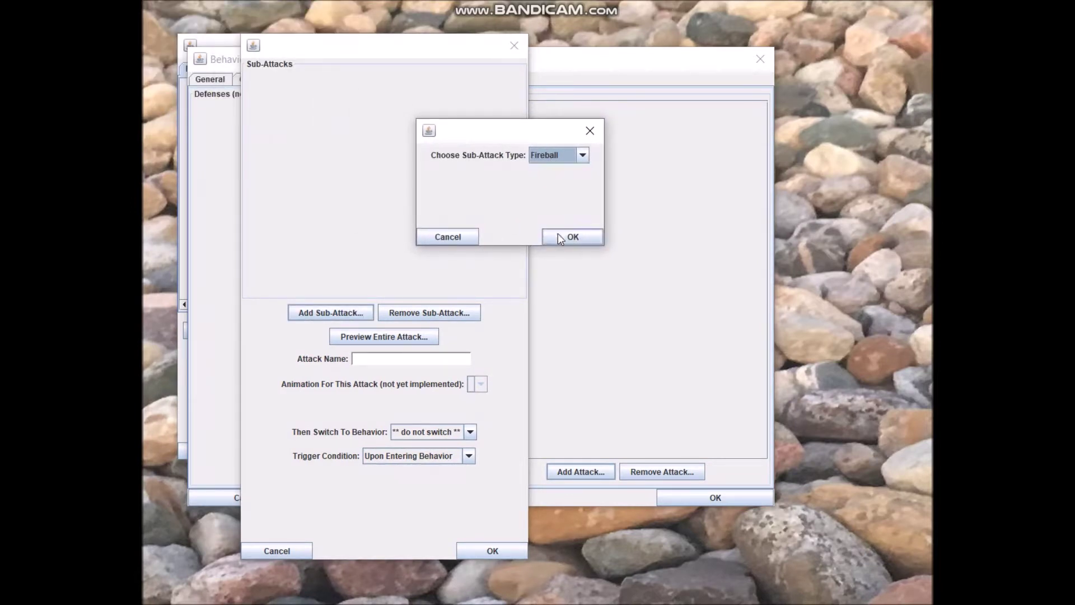
pyautogui.moveTo(337, 0); pyautogui.dragTo(536, 68)
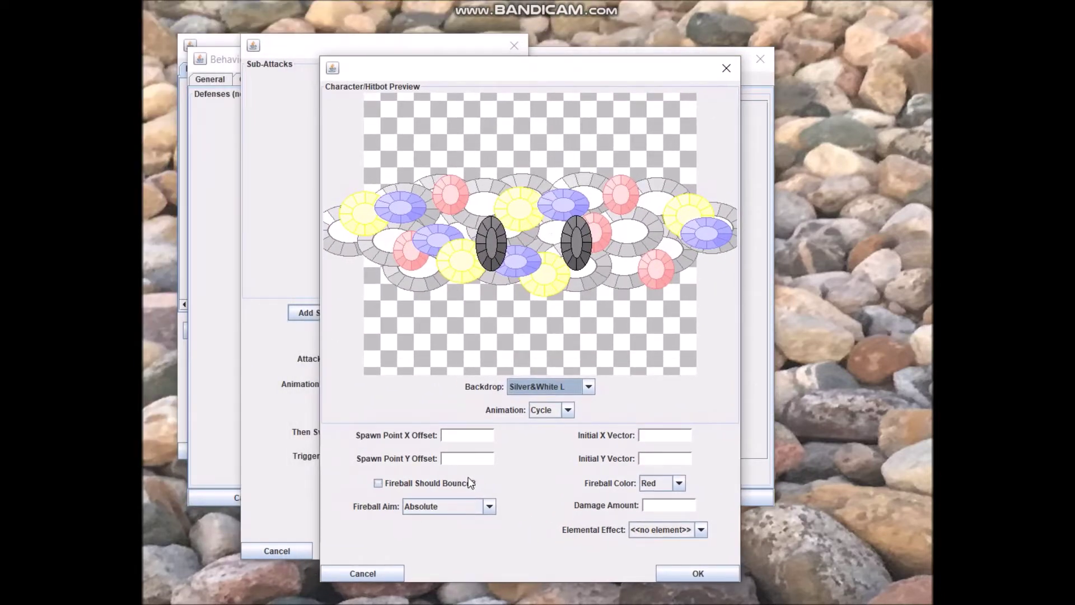
# Set the fireball's spawn point X offset to -65, aim to Toward Player, and initial vector to X 7, Y -3
pyautogui.click(466, 440)
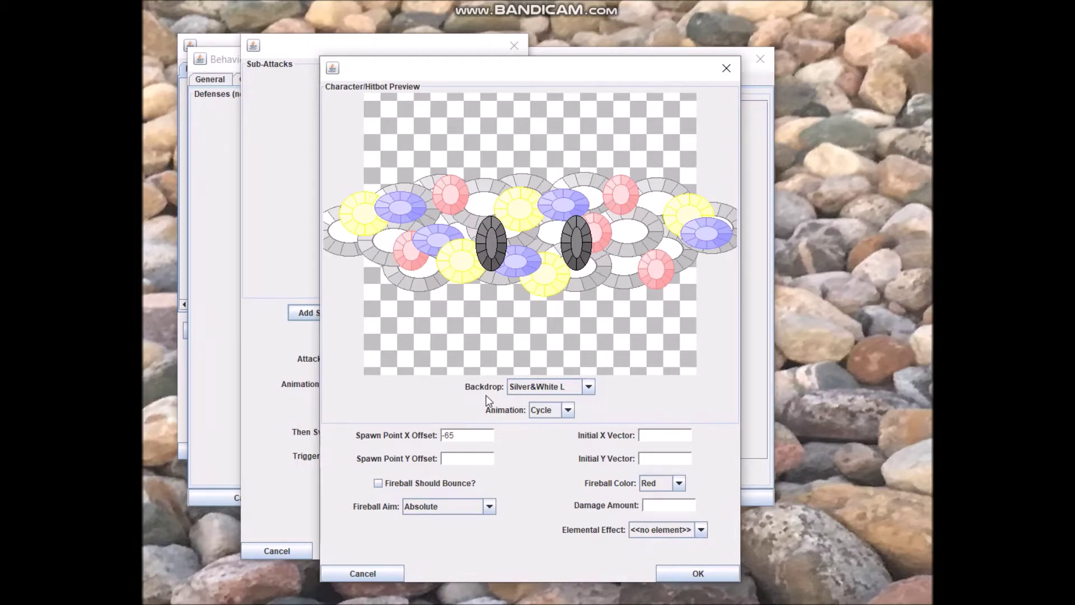
pyautogui.click(421, 508)
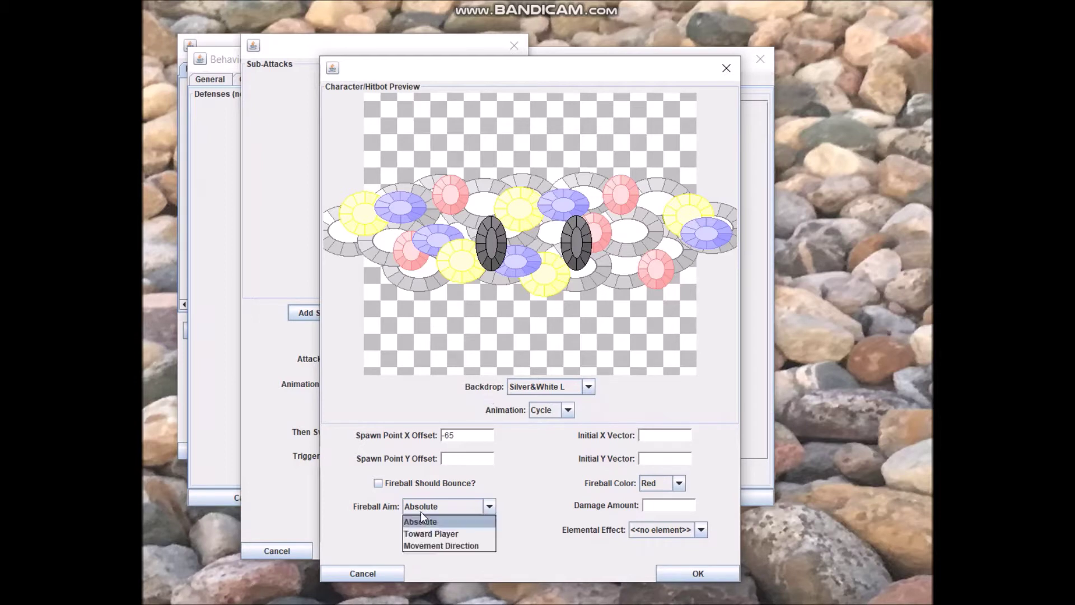
pyautogui.click(459, 535)
pyautogui.click(666, 436)
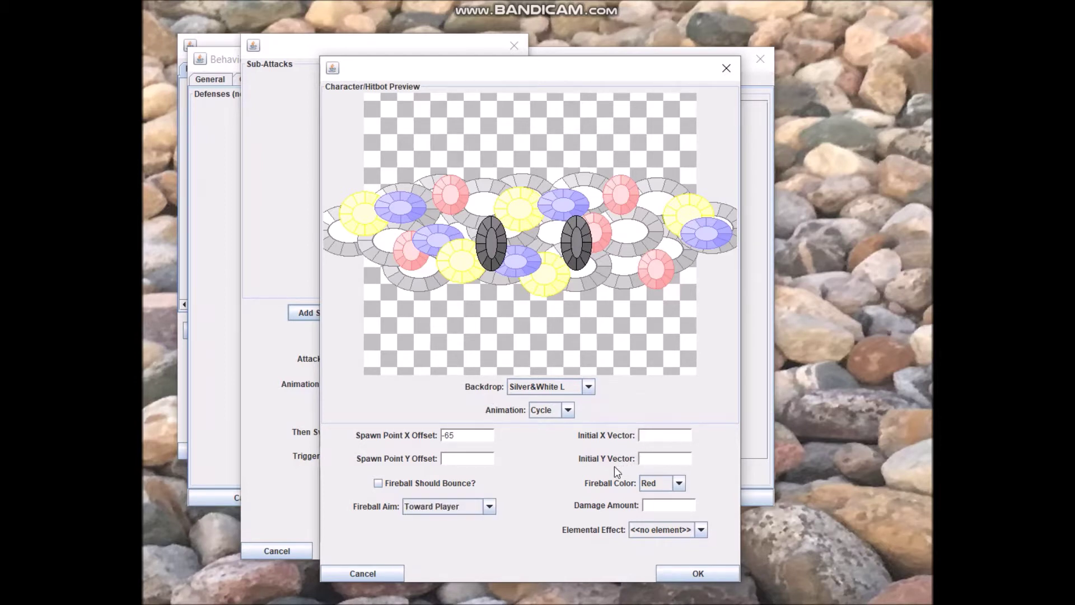
pyautogui.write('7')
pyautogui.press('Tab')
# Make the fireball yellow and bouncing, with its spawn point offset at X -60, Y 20
pyautogui.click(653, 482)
pyautogui.click(664, 525)
pyautogui.click(432, 488)
pyautogui.click(459, 461)
pyautogui.write('20')
pyautogui.click(458, 434)
pyautogui.press('BackSpace')
pyautogui.write('0')
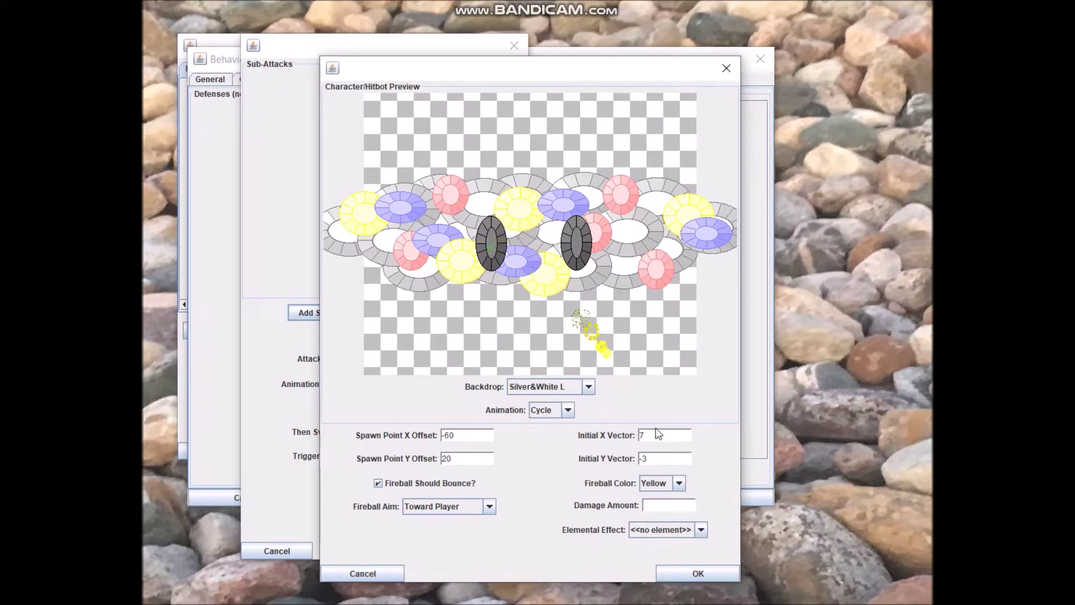
# Set the fireball's initial vector to X 10, Y -5, damage to 1 and elemental effect to Earth, and accept the sub-attack
pyautogui.moveTo(651, 433); pyautogui.dragTo(638, 434)
pyautogui.write('10')
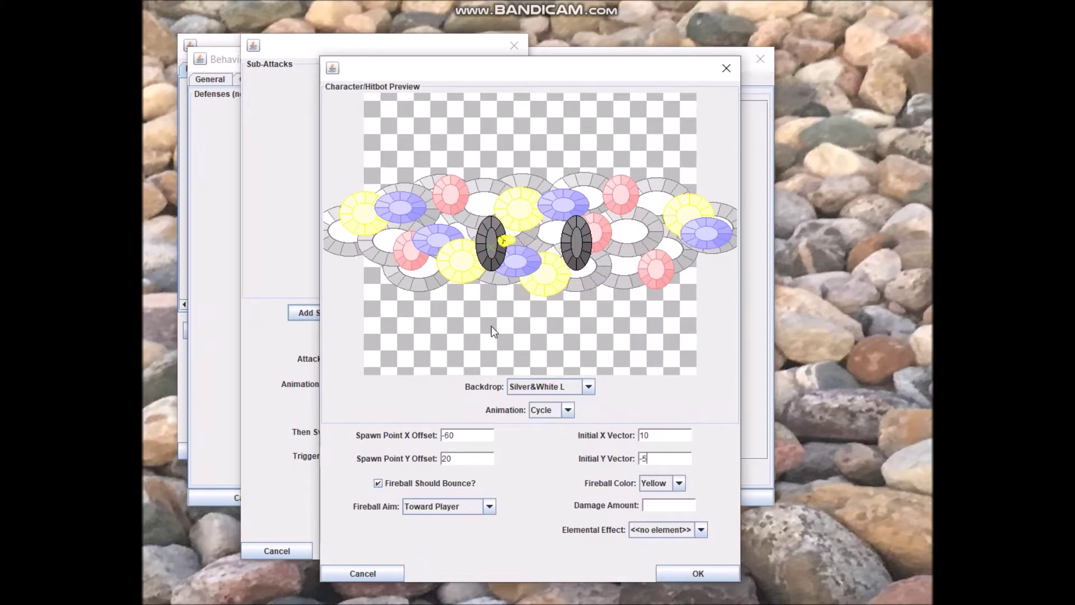
pyautogui.click(664, 505)
pyautogui.write('1')
pyautogui.click(678, 529)
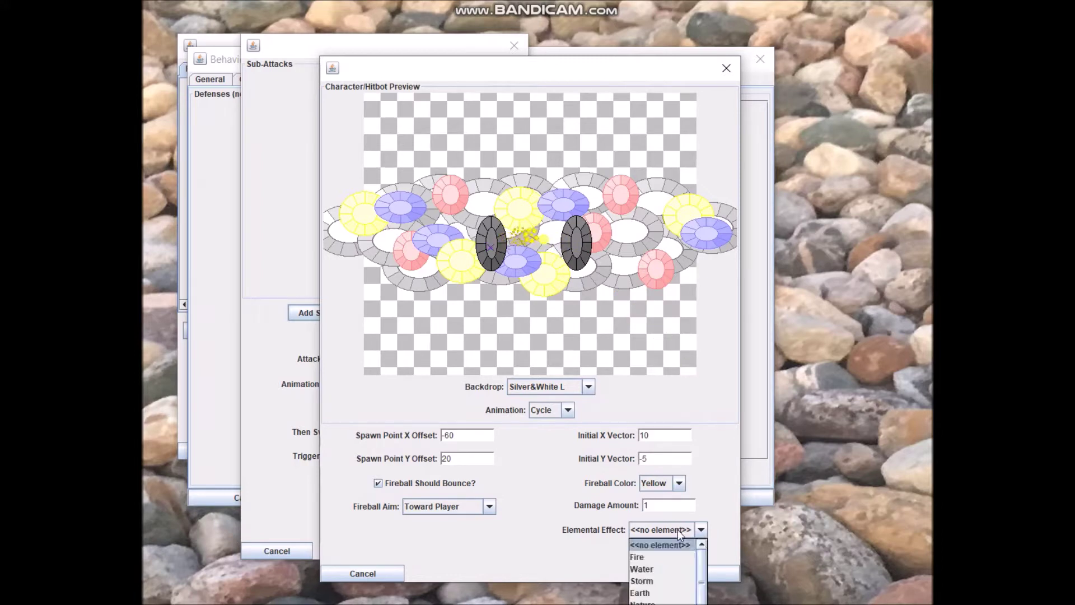
pyautogui.click(659, 592)
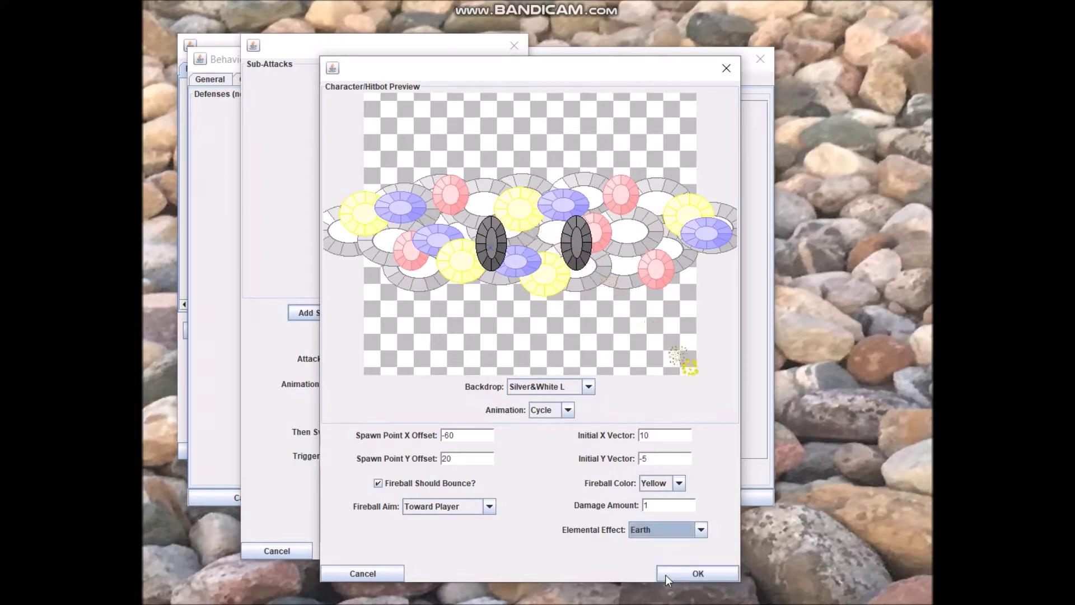
pyautogui.click(668, 573)
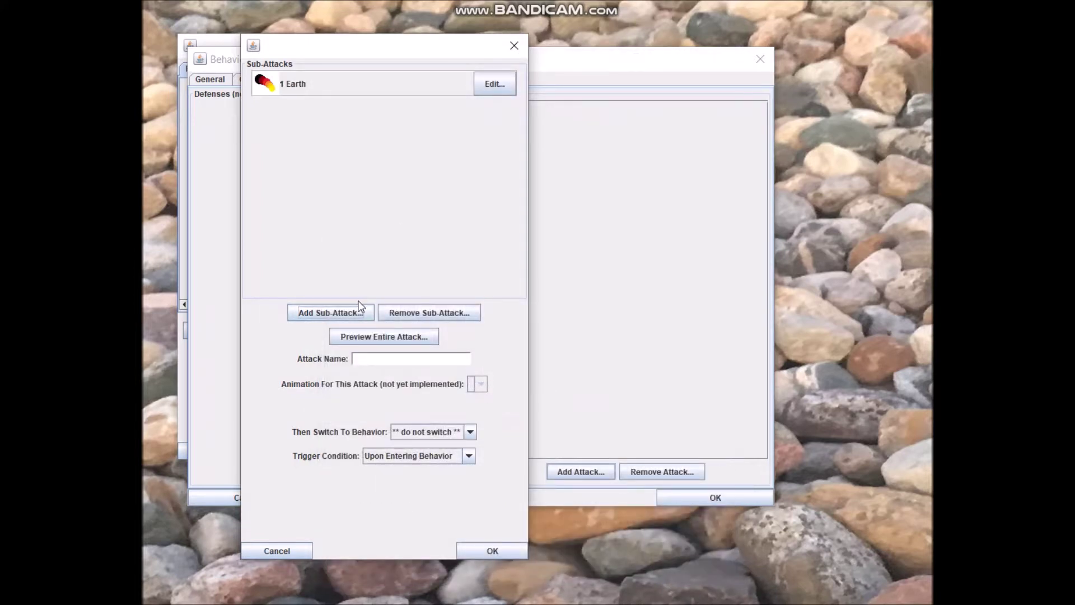
# Add a second Fireball sub-attack to the attack
pyautogui.click(331, 313)
pyautogui.moveTo(272, 88); pyautogui.dragTo(530, 144)
pyautogui.click(533, 159)
pyautogui.click(534, 178)
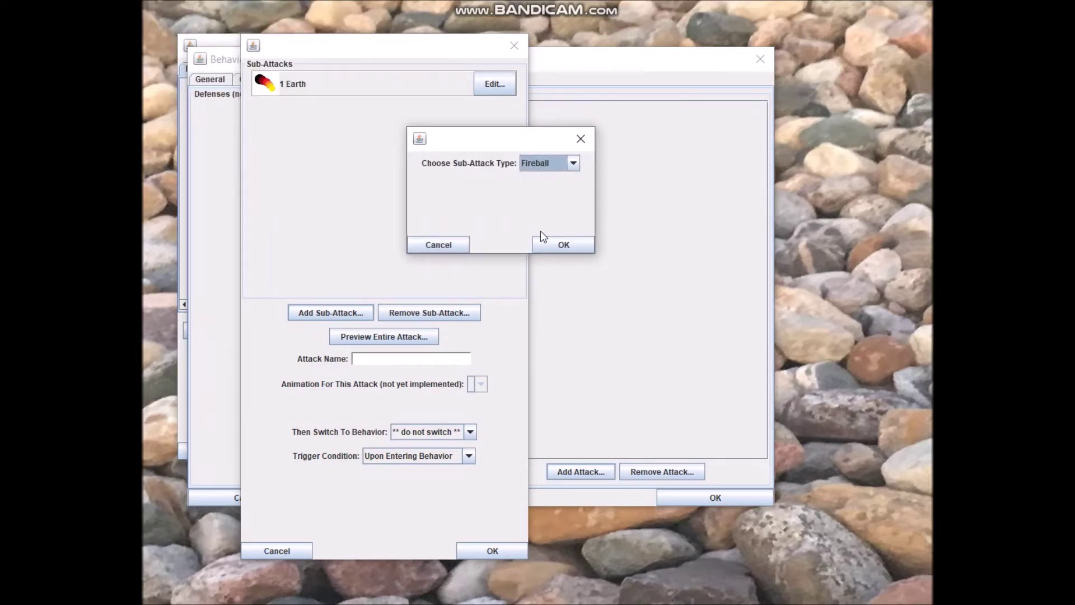
pyautogui.click(560, 245)
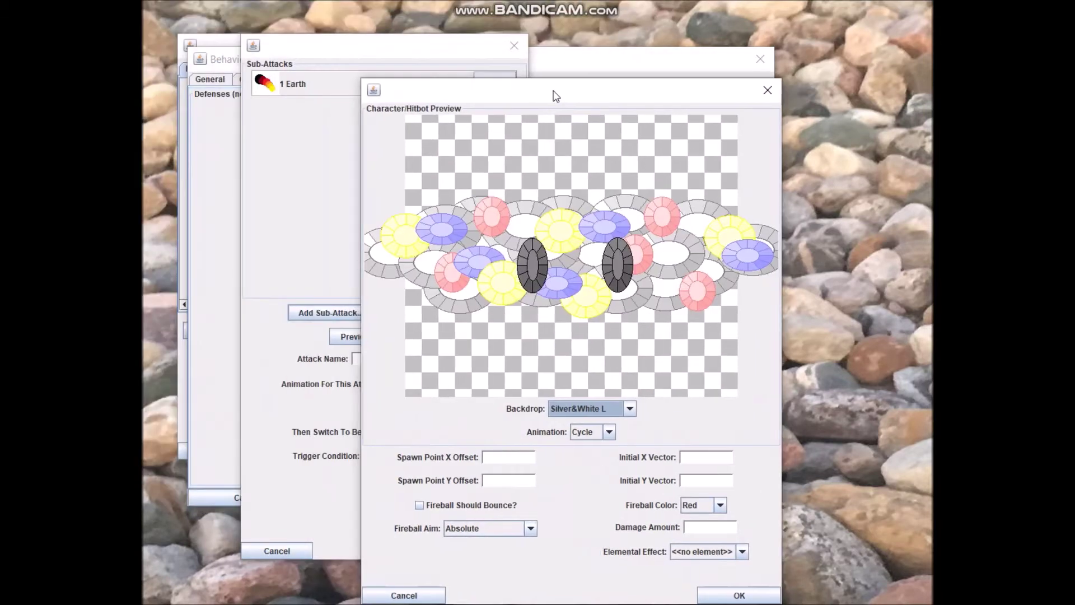
# Give the second fireball spawn offset X -60, Y 20 and initial vector X 10, Y -1, and make it bounce
pyautogui.click(505, 454)
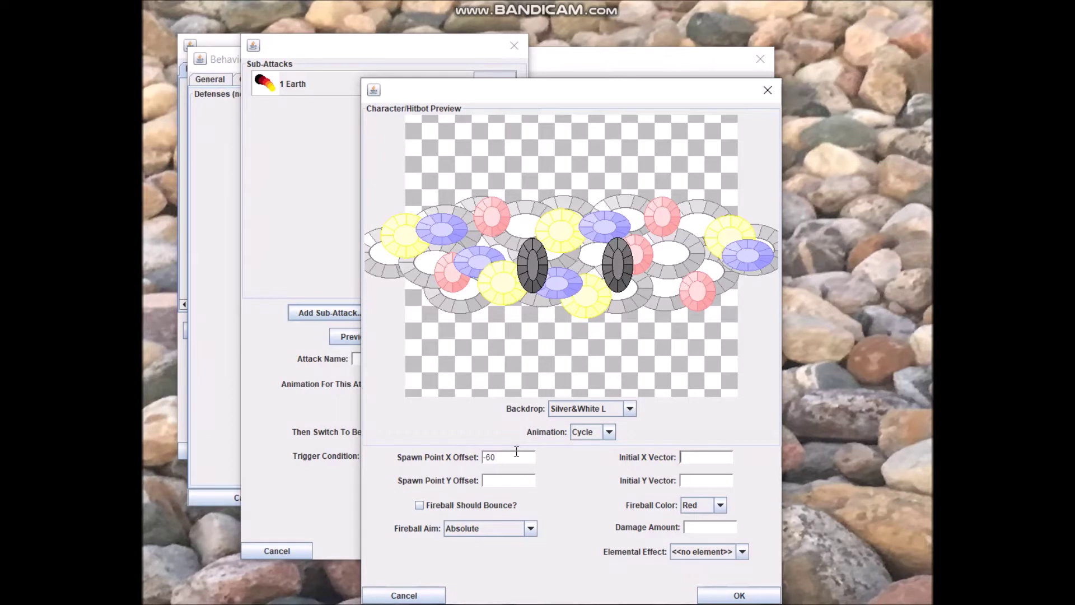
pyautogui.press('Tab')
pyautogui.write('10')
pyautogui.click(688, 474)
pyautogui.click(486, 506)
# Set the second fireball's color to Gray, elemental effect to Earth and damage to 1, and accept the sub-attack
pyautogui.click(721, 507)
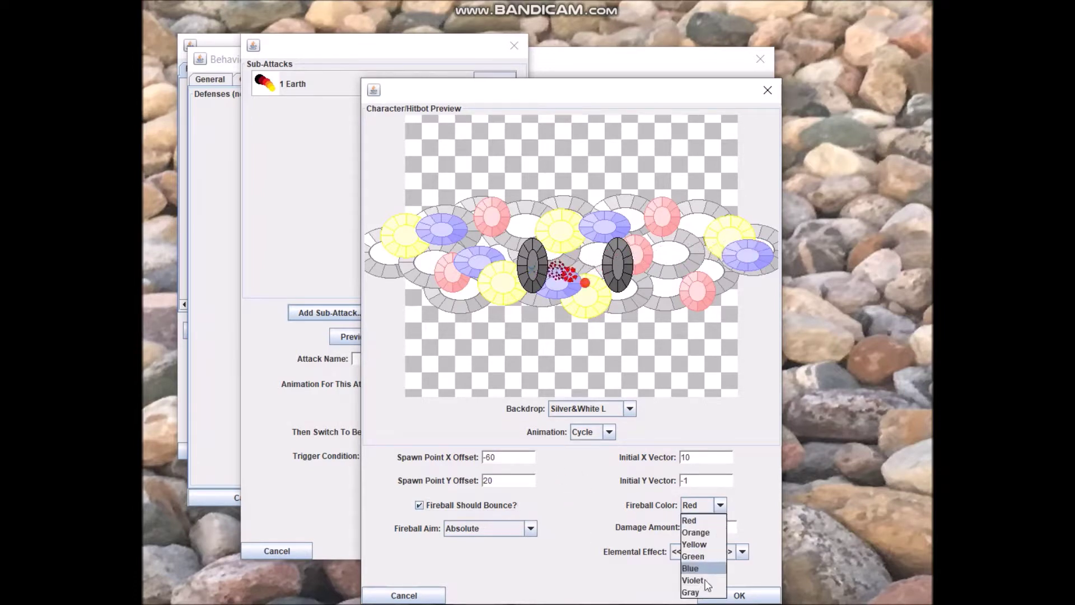
pyautogui.click(699, 592)
pyautogui.click(703, 555)
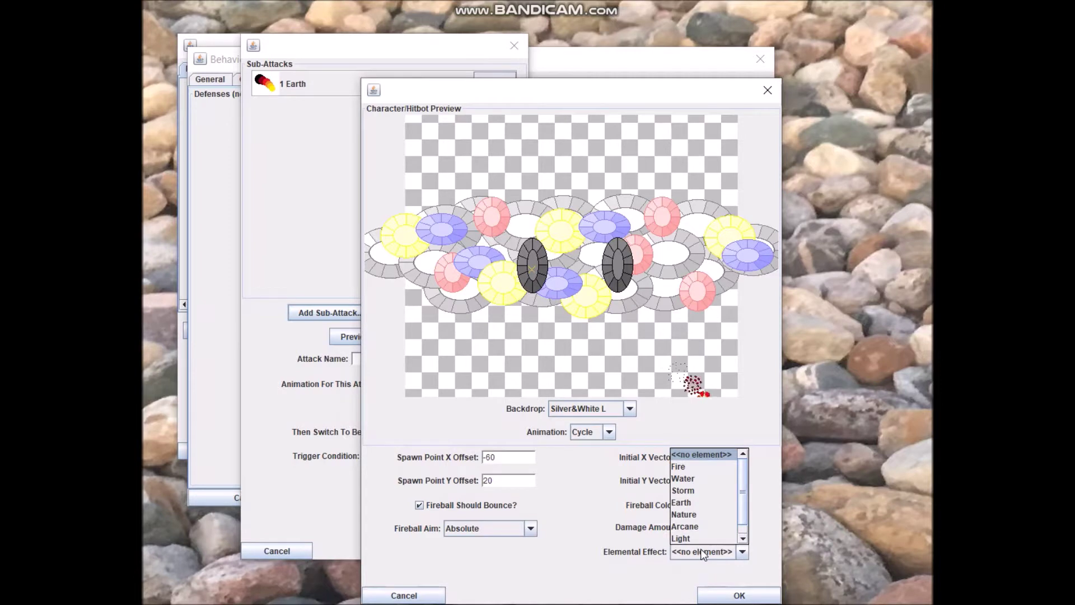
pyautogui.click(719, 502)
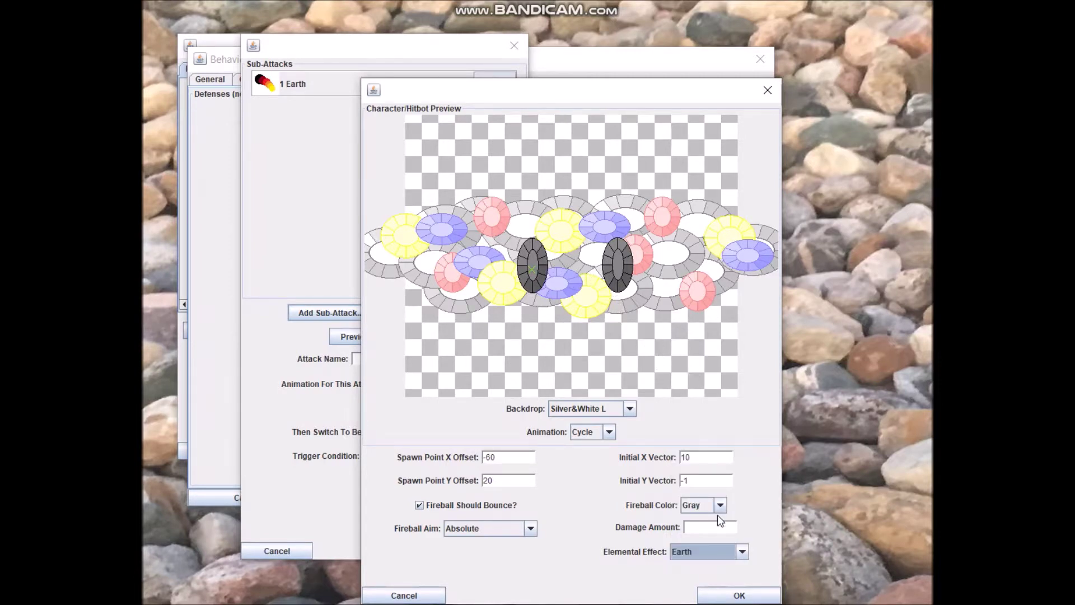
pyautogui.click(715, 532)
pyautogui.write('1')
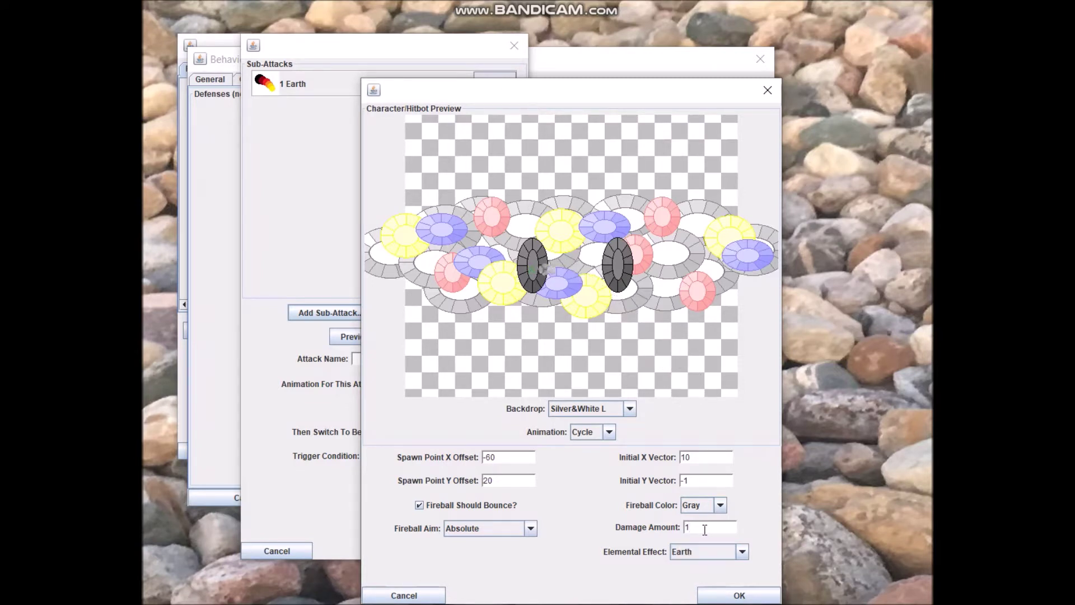
pyautogui.click(739, 595)
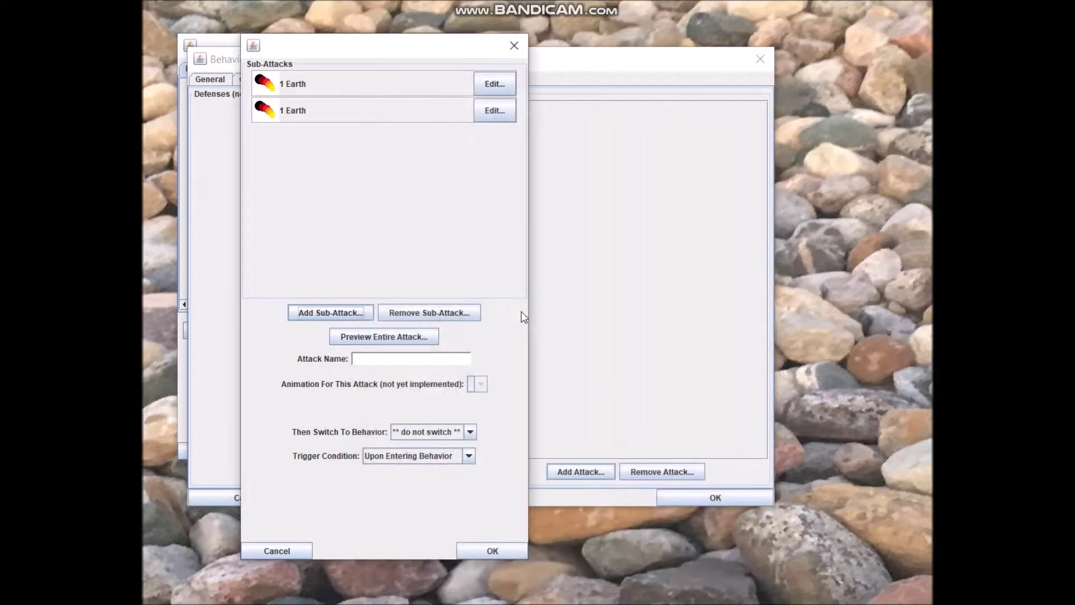
# Review the settings of the yellow fireball sub-attack and close them
pyautogui.click(495, 110)
pyautogui.moveTo(407, 0); pyautogui.dragTo(474, 35)
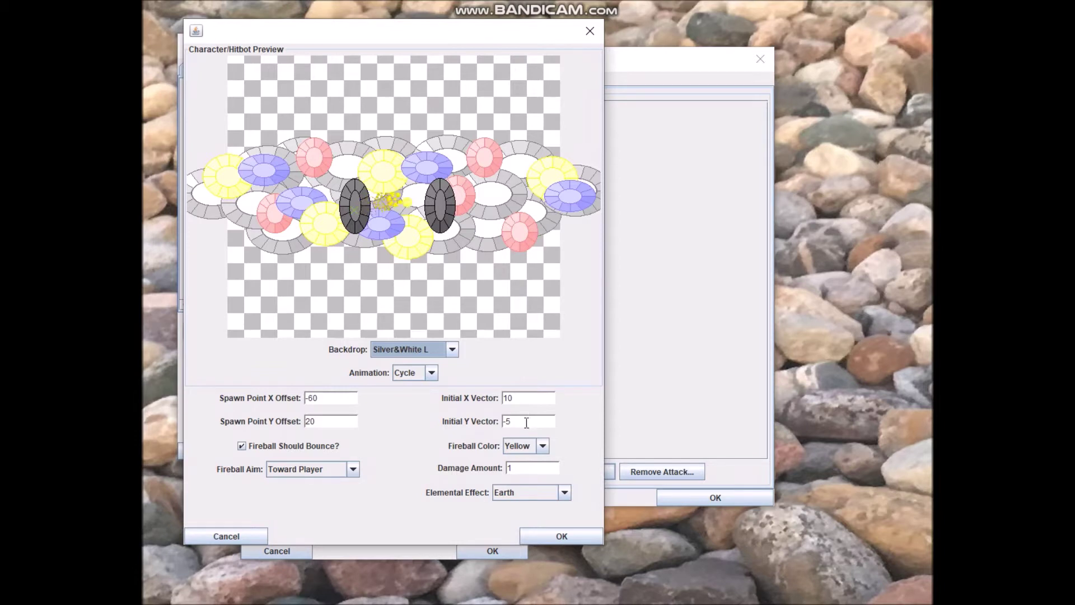
pyautogui.click(529, 536)
# Add a third Fireball sub-attack to the attack
pyautogui.click(342, 312)
pyautogui.moveTo(269, 1); pyautogui.dragTo(334, 37)
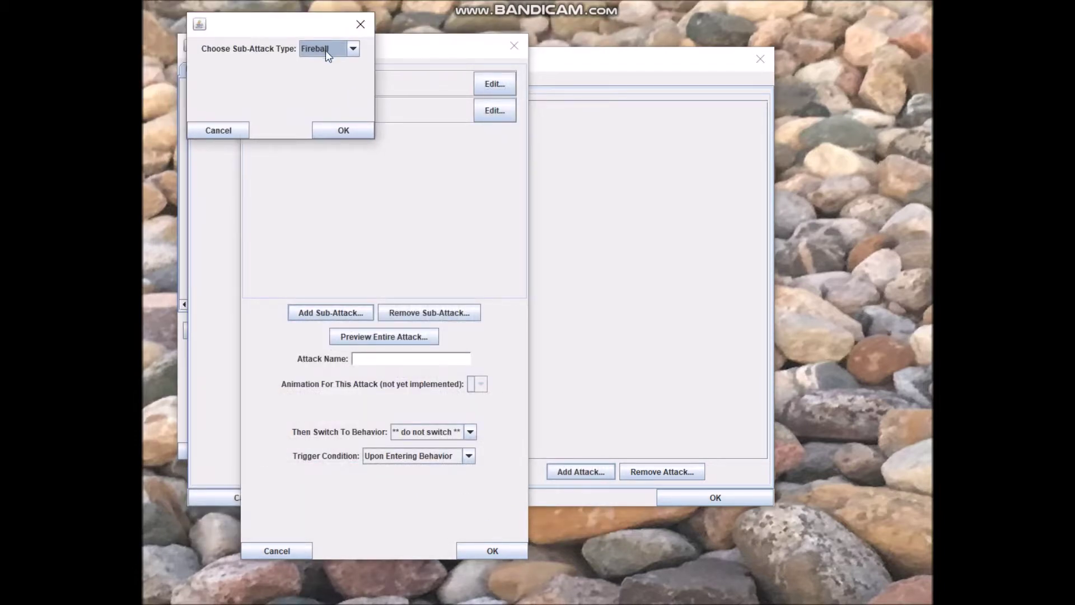
pyautogui.click(328, 64)
pyautogui.click(343, 130)
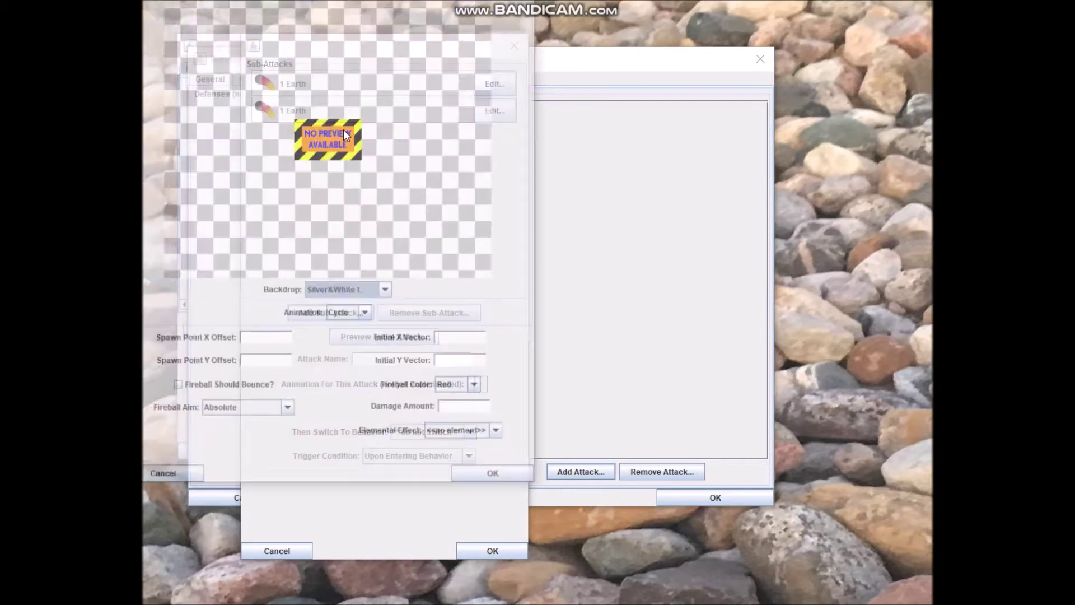
pyautogui.moveTo(302, 2); pyautogui.dragTo(414, 52)
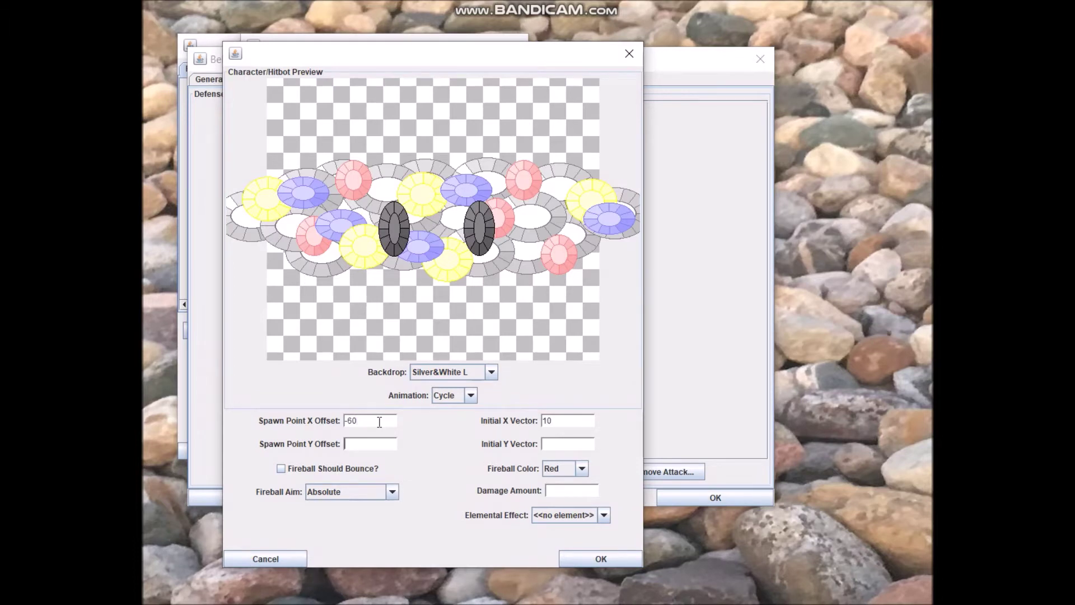
# Give the third fireball spawn offset X -60, Y 20 and initial vector X 10, Y 3, aimed Toward Player
pyautogui.click(336, 492)
pyautogui.click(351, 517)
pyautogui.click(560, 445)
pyautogui.write('3')
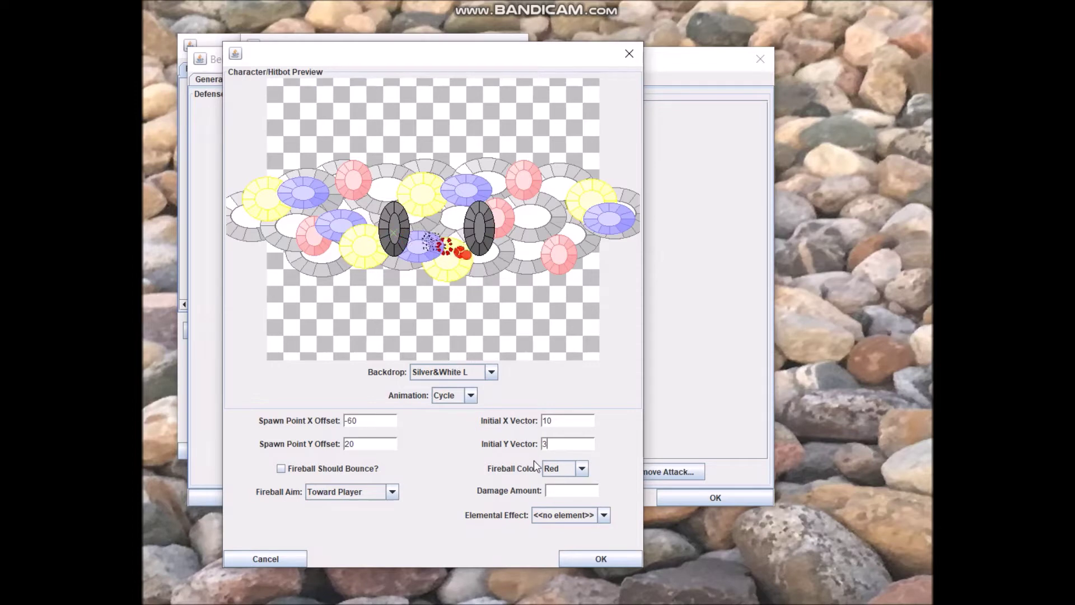
# Make the third fireball bounce, set its color to Orange, damage to 1 and elemental effect to Earth, and accept the sub-attack
pyautogui.click(563, 468)
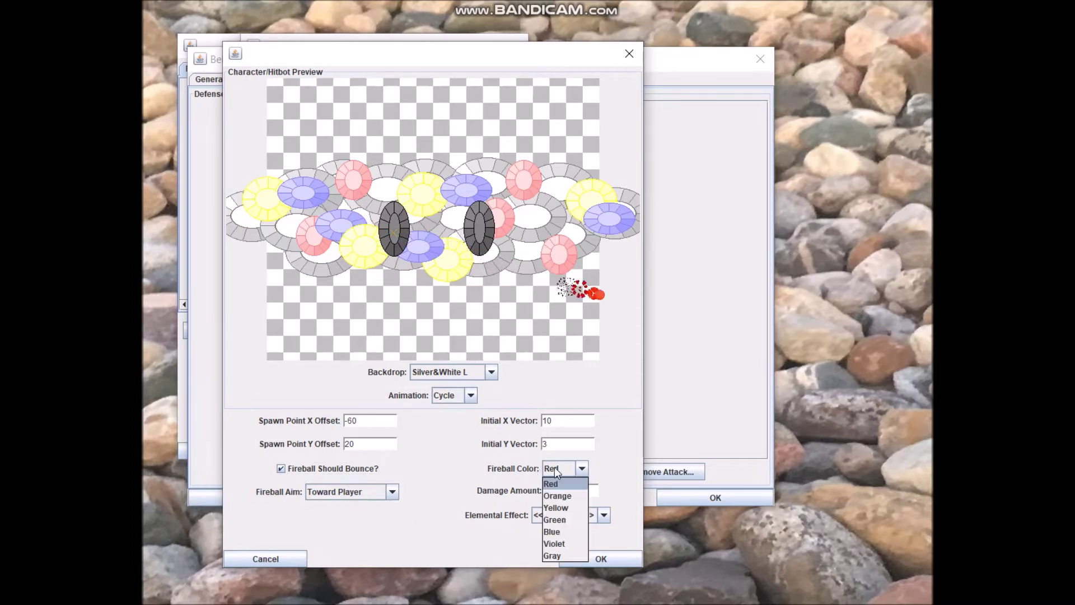
pyautogui.click(560, 493)
pyautogui.click(566, 494)
pyautogui.write('1')
pyautogui.click(568, 515)
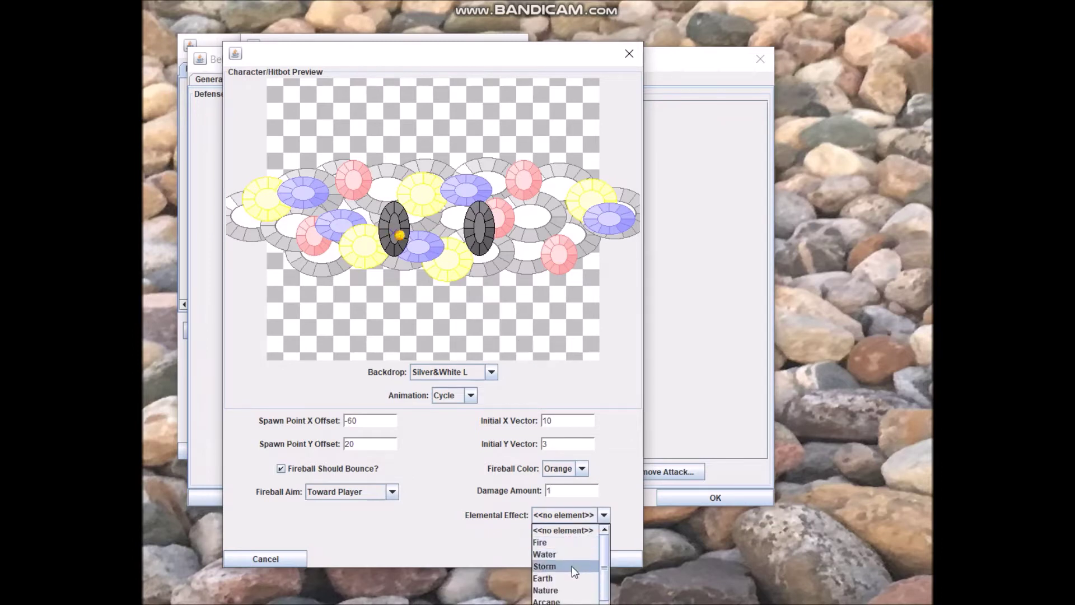
pyautogui.click(565, 579)
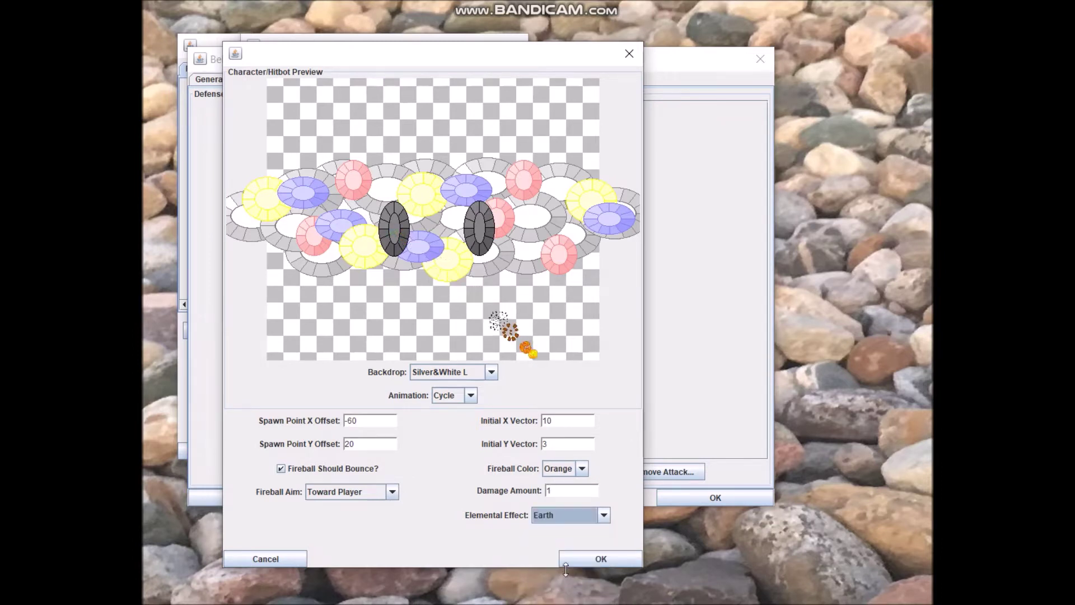
pyautogui.click(582, 559)
# Name the attack "olympic spread", trigger it Periodically with a 2000 millisecond cooldown, and accept it
pyautogui.click(407, 357)
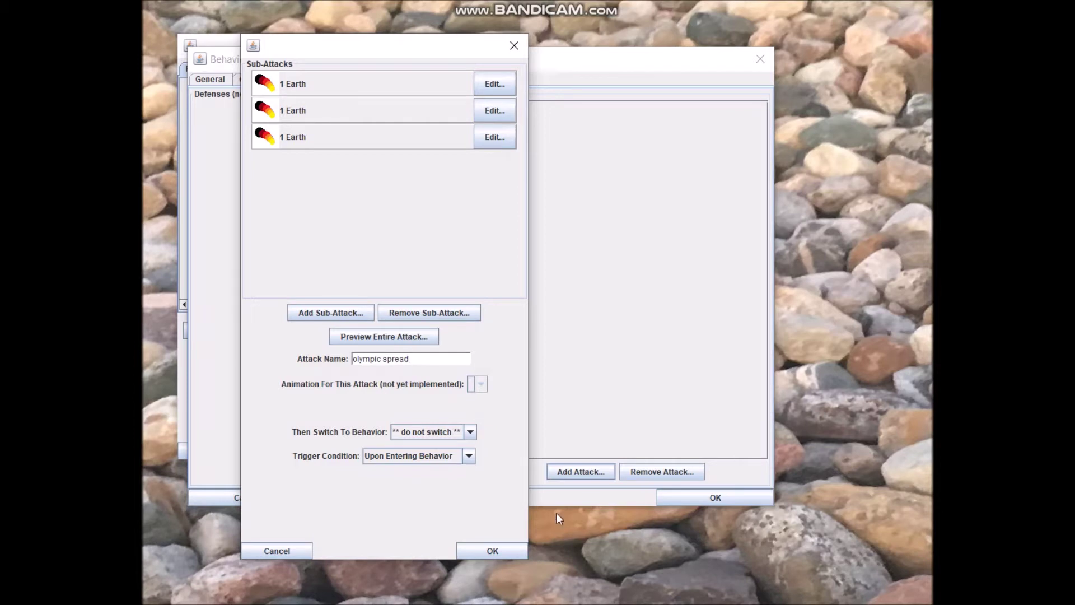
pyautogui.click(413, 459)
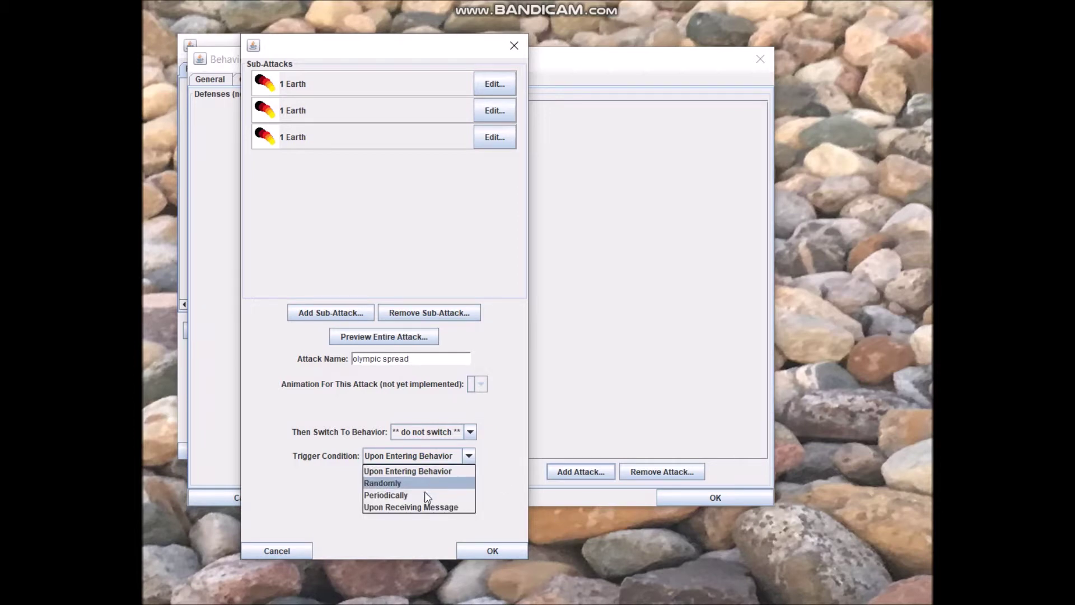
pyautogui.click(425, 492)
pyautogui.doubleClick(426, 477)
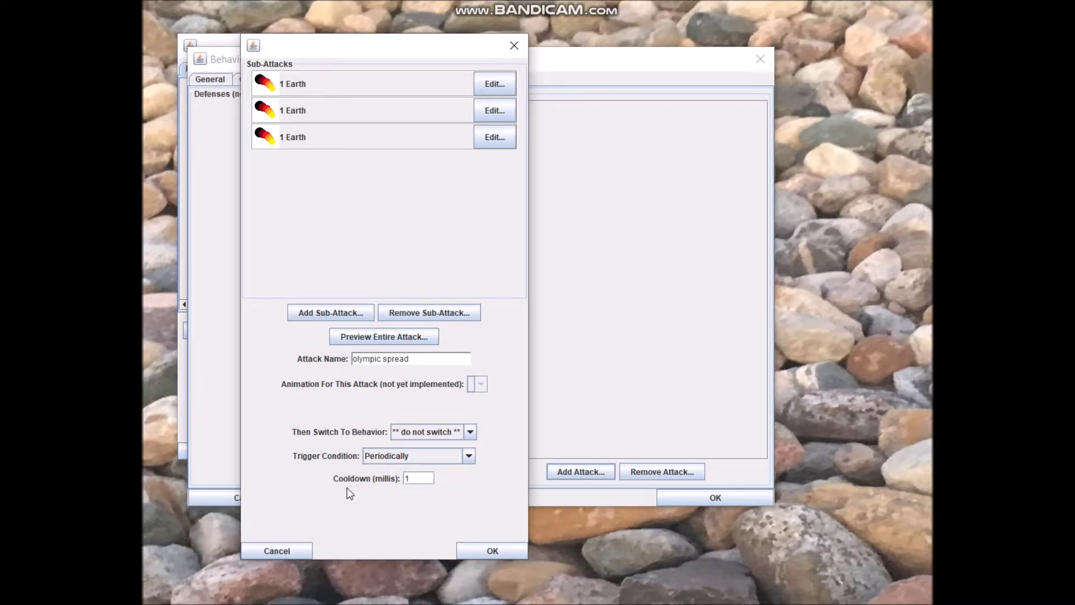
pyautogui.press('BackSpace')
pyautogui.write('2000')
pyautogui.click(473, 547)
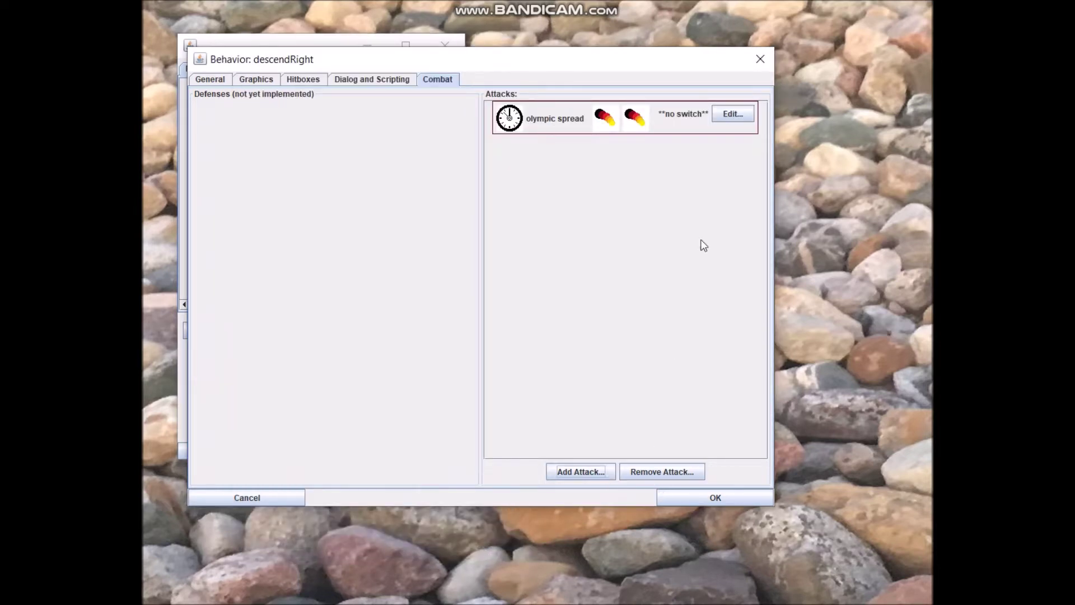
# Preview the entire olympic spread attack and close its settings
pyautogui.click(732, 121)
pyautogui.click(313, 262)
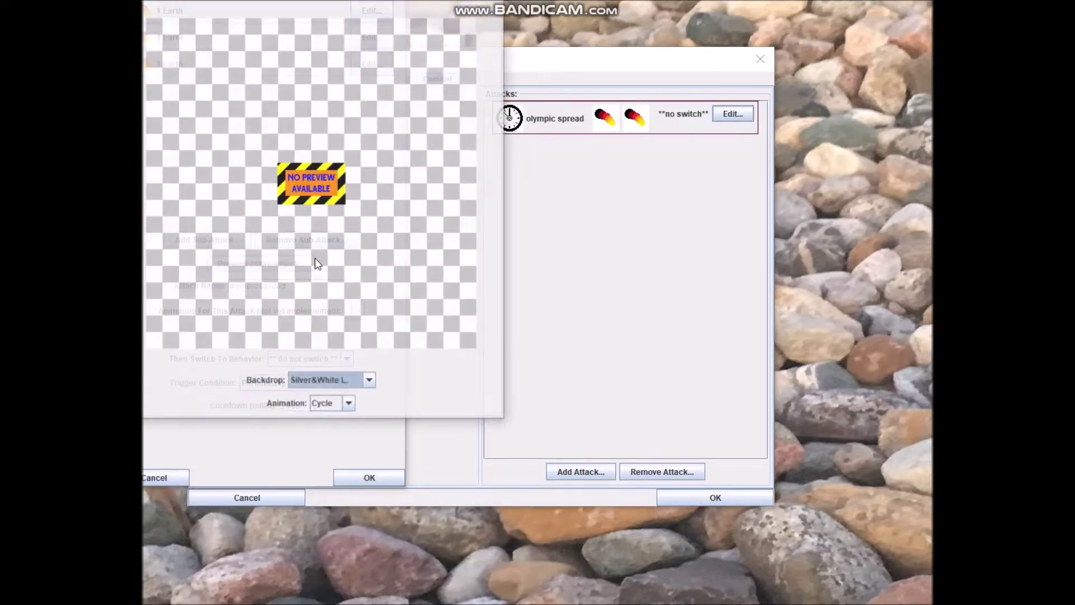
pyautogui.moveTo(372, 9); pyautogui.dragTo(439, 33)
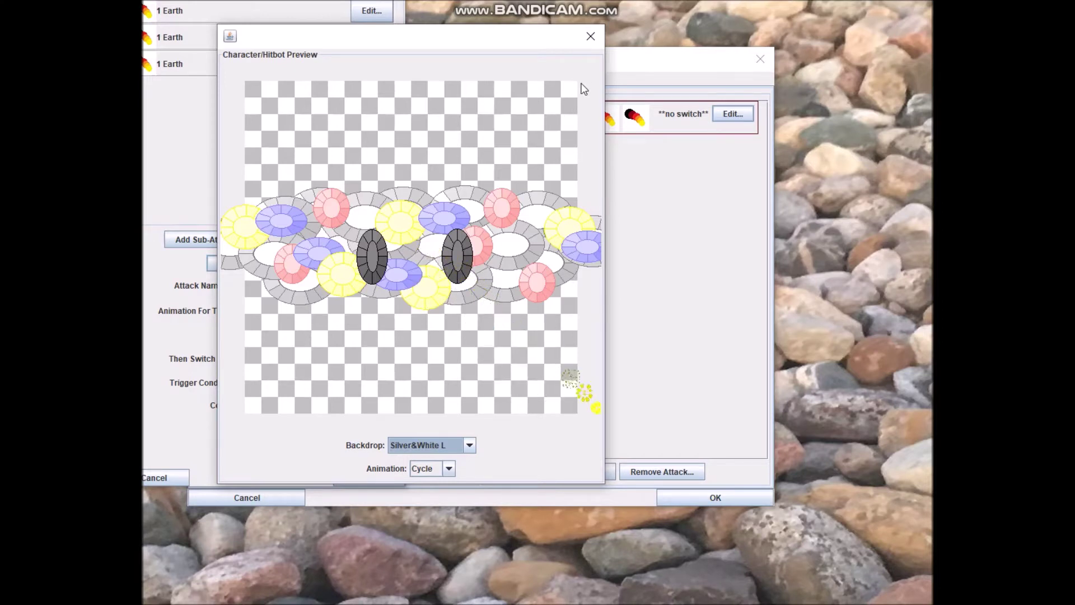
pyautogui.click(583, 44)
pyautogui.click(369, 476)
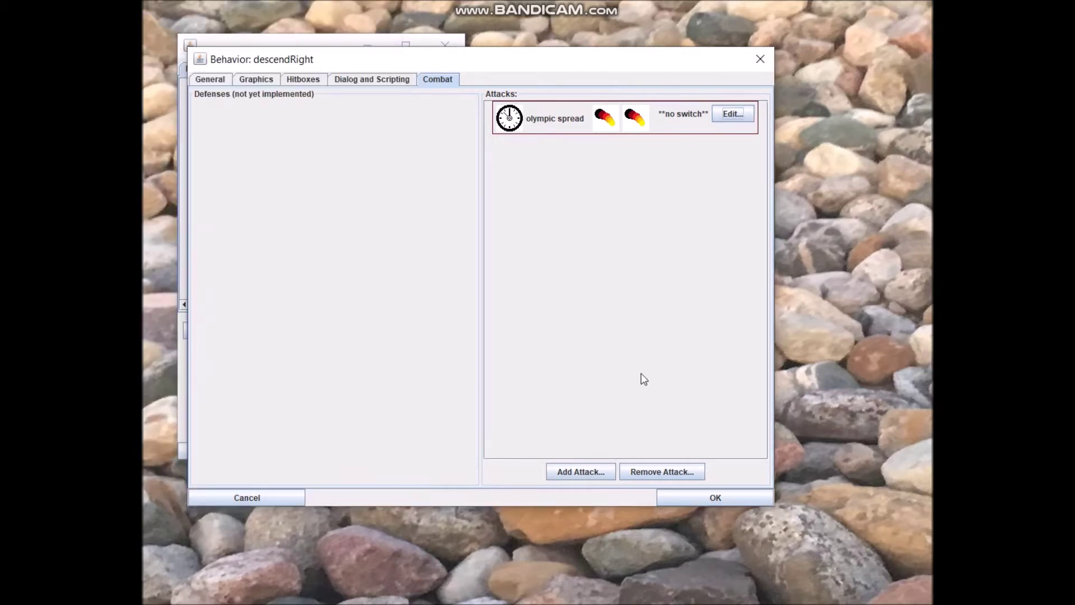
# Accept the descendRight behavior and start a new attack for the ascendRight behavior
pyautogui.click(751, 496)
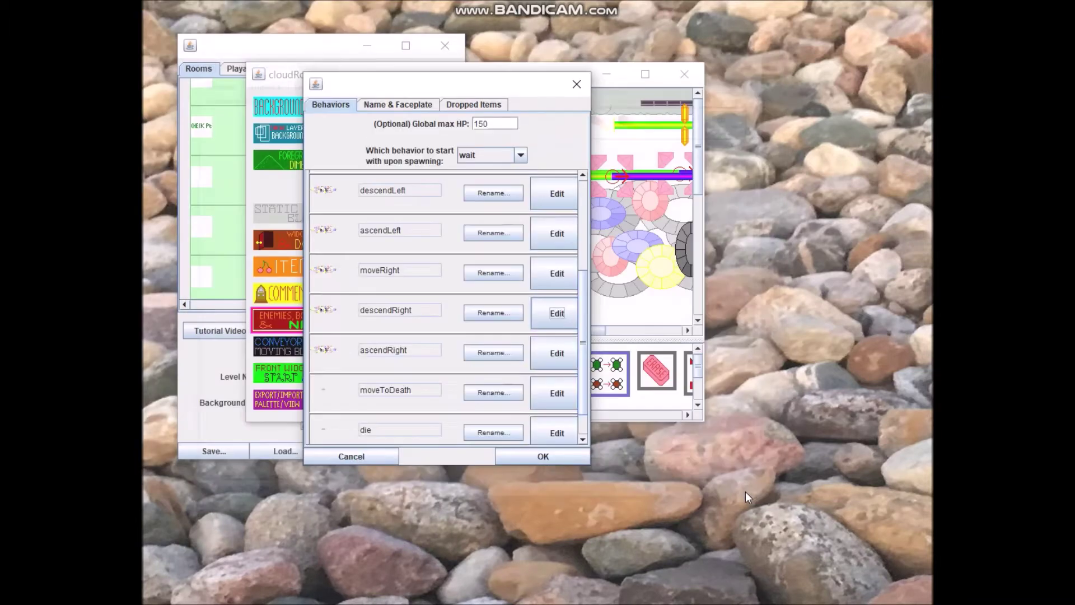
pyautogui.click(552, 353)
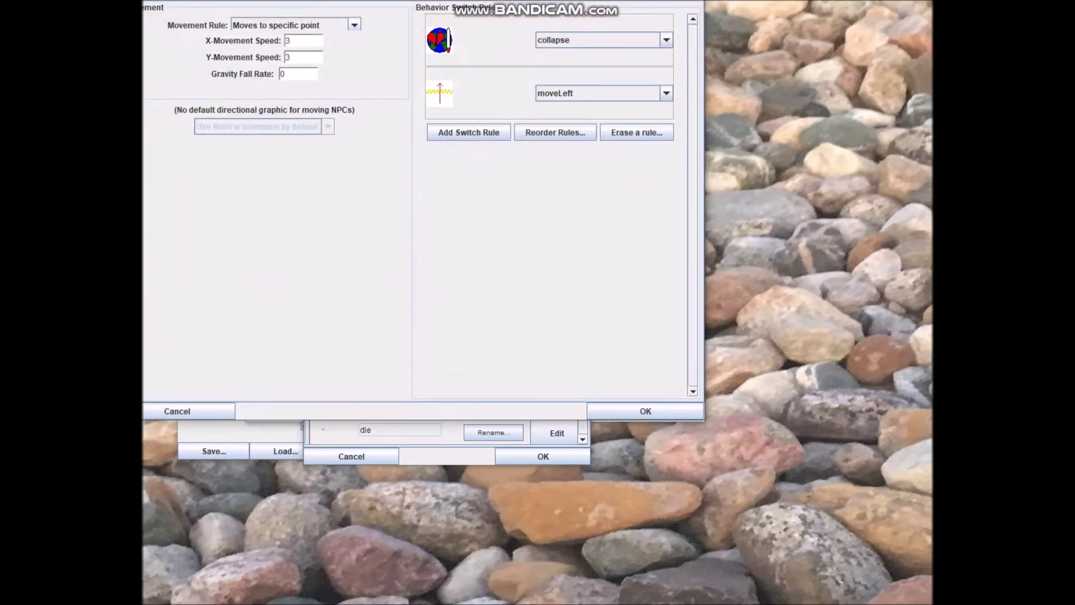
pyautogui.click(436, 75)
pyautogui.click(576, 468)
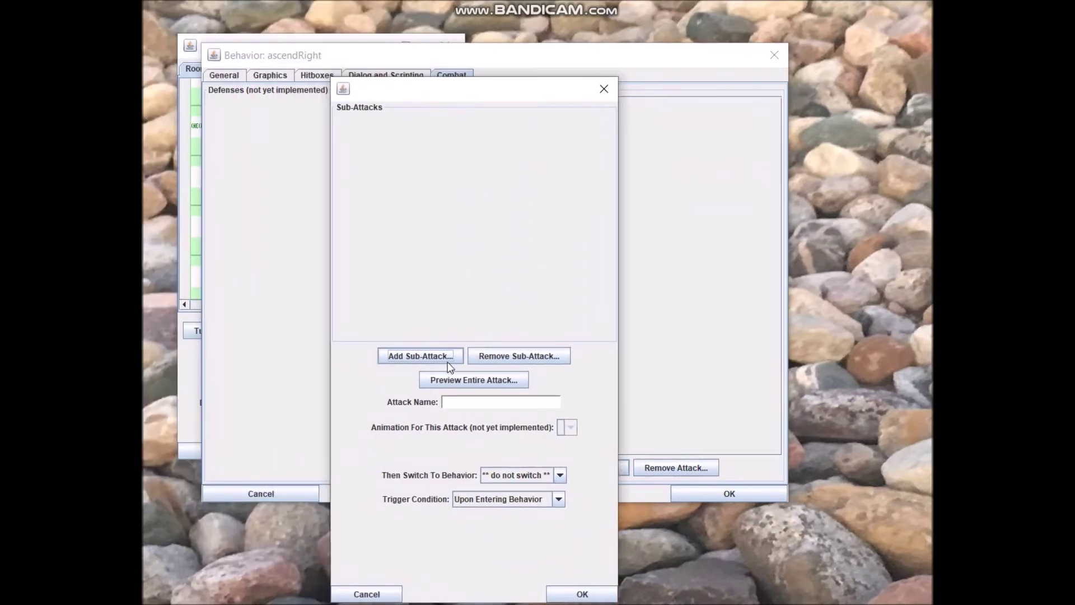
# Add a Fireball sub-attack to the ascendRight attack, with color Green, elemental effect Nature and damage 1
pyautogui.click(446, 362)
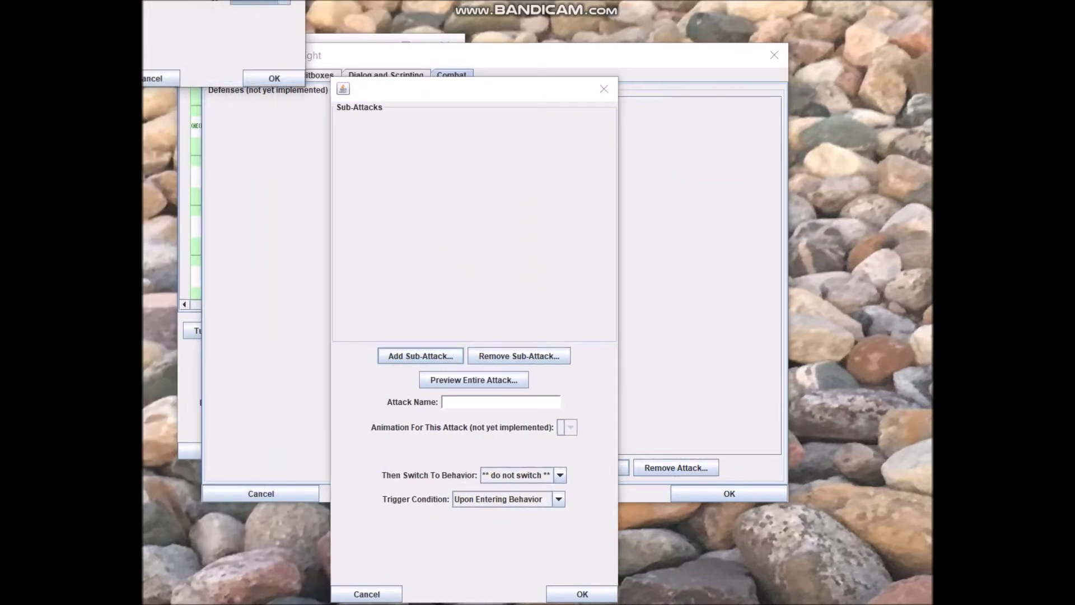
pyautogui.click(349, 148)
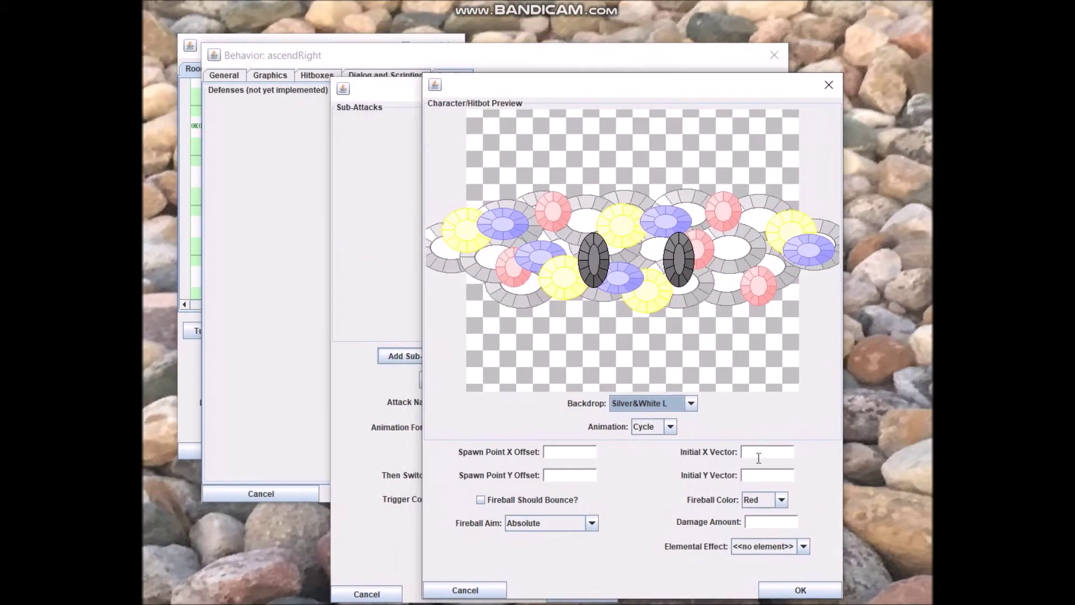
pyautogui.click(756, 495)
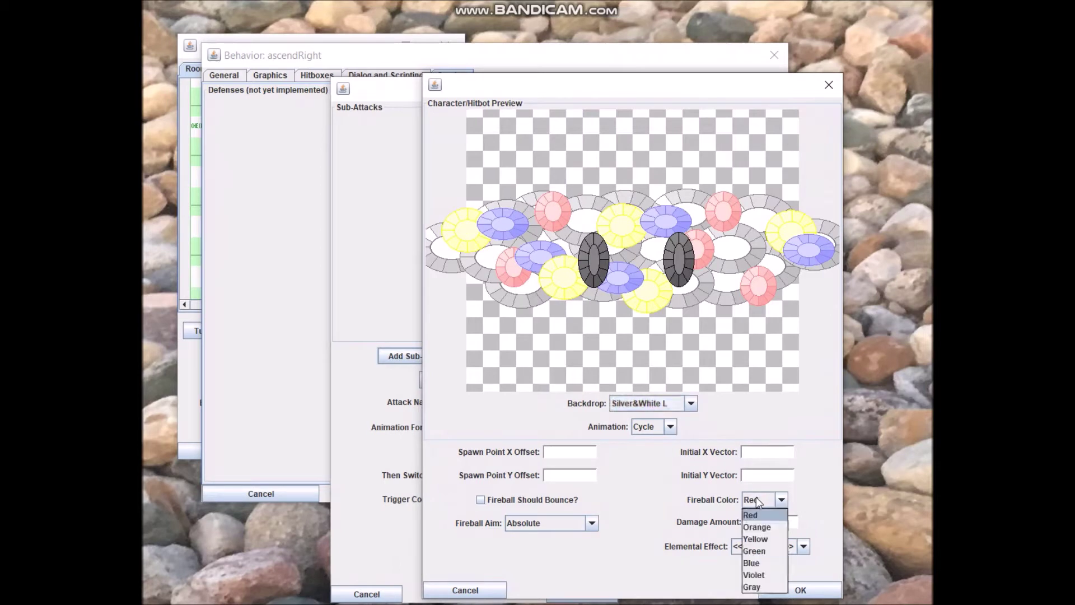
pyautogui.click(769, 550)
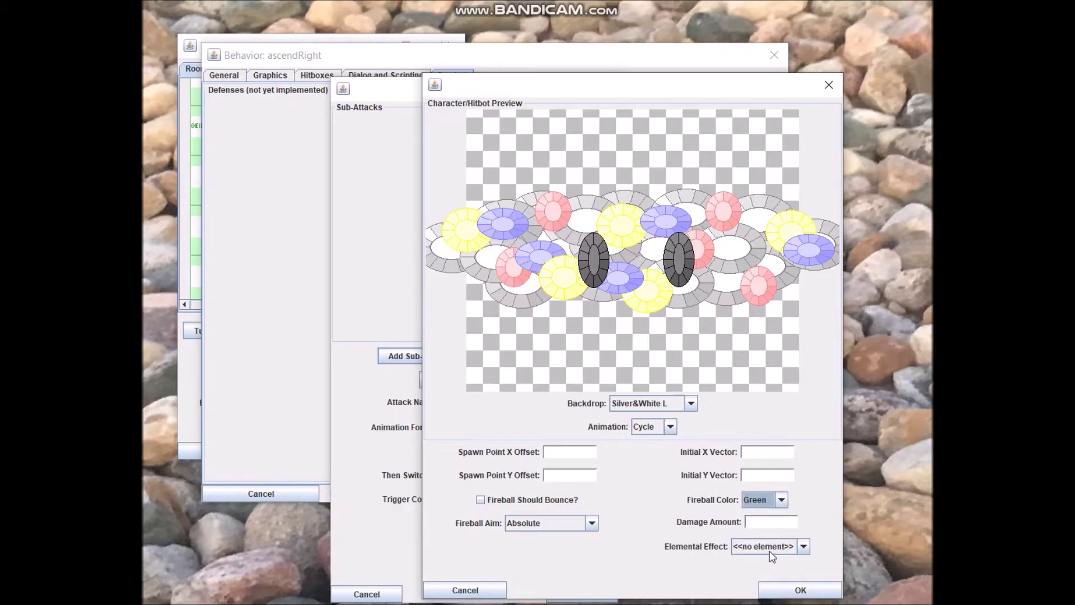
pyautogui.click(758, 453)
pyautogui.click(750, 544)
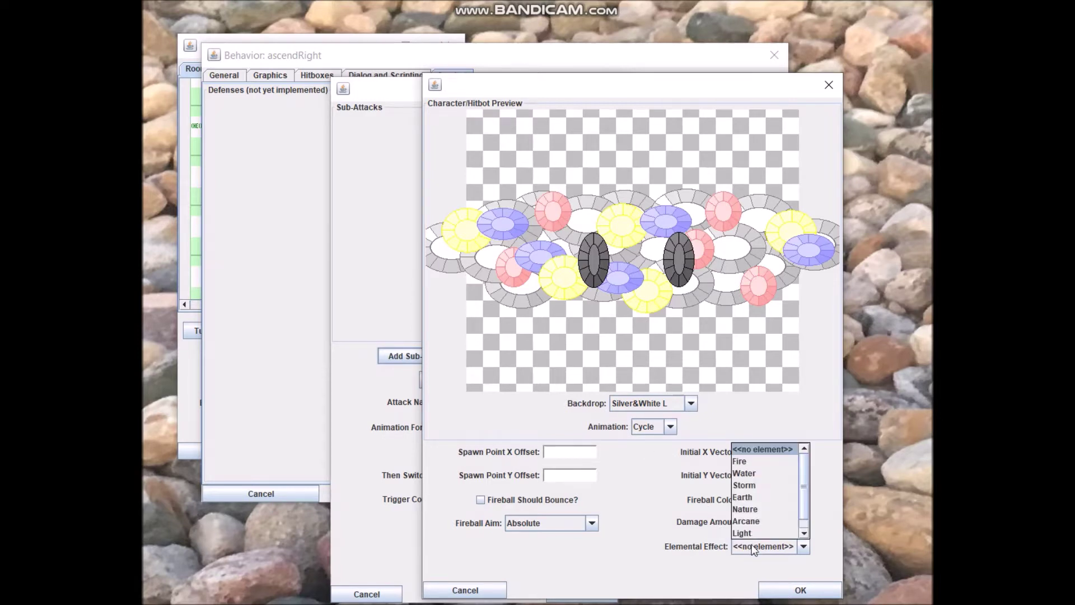
pyautogui.click(755, 509)
pyautogui.click(754, 518)
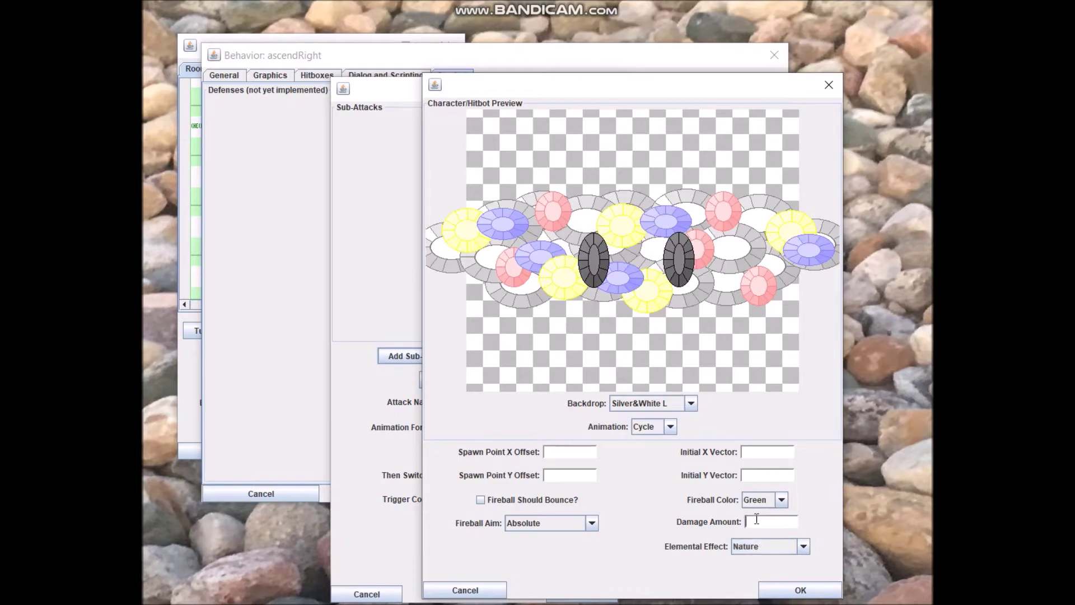
# Give the first green fireball spawn offset X -60, Y 20, aim it Toward Player, enter its initial vector, and accept the sub-attack
pyautogui.click(574, 457)
pyautogui.click(567, 474)
pyautogui.write('20')
pyautogui.click(564, 526)
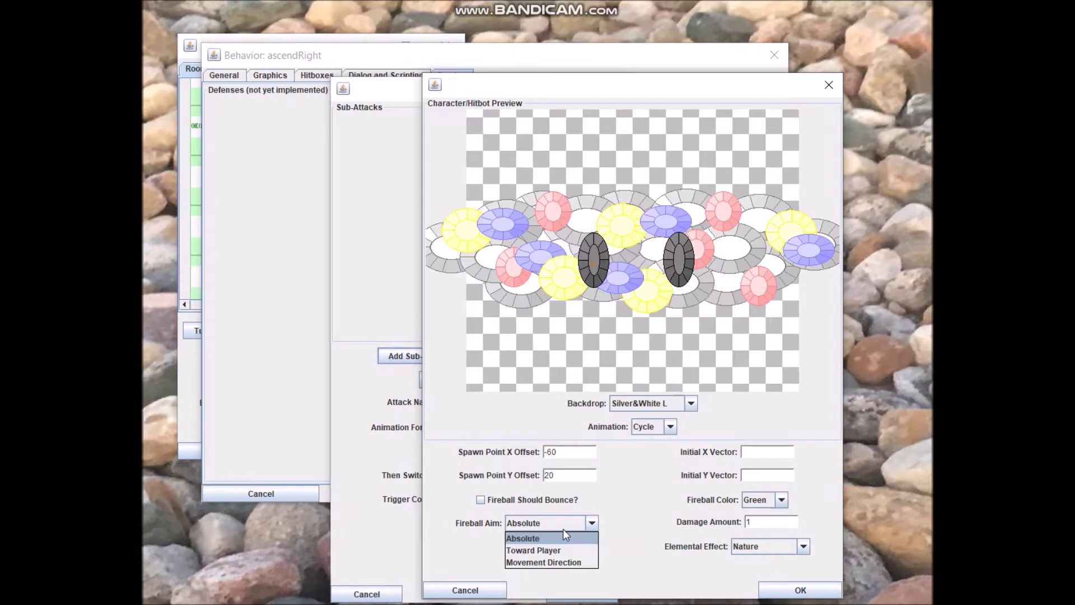
pyautogui.click(565, 550)
pyautogui.click(772, 452)
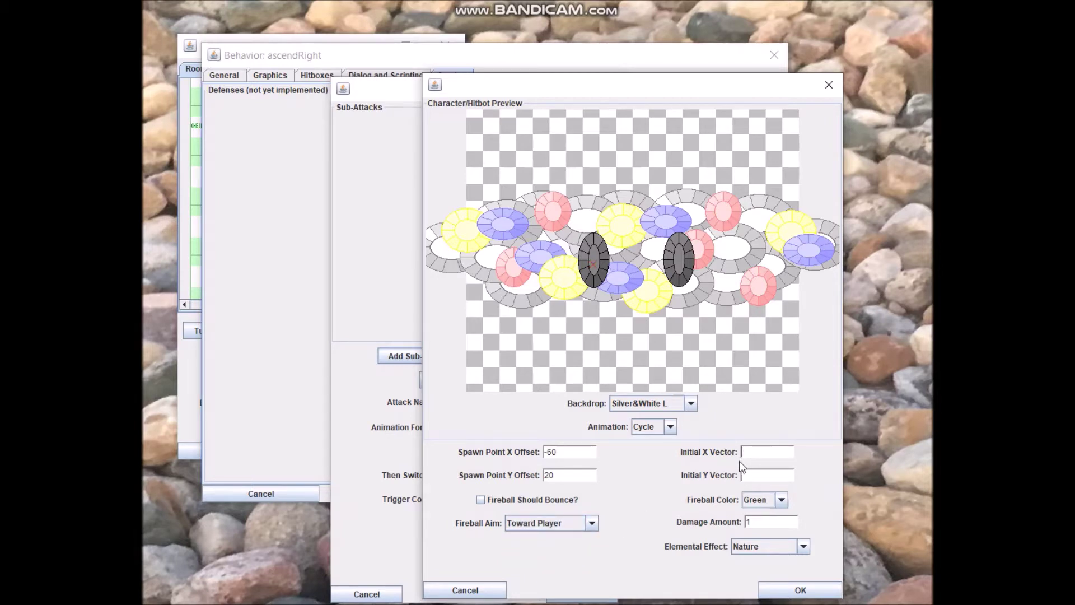
pyautogui.write('150')
pyautogui.click(800, 590)
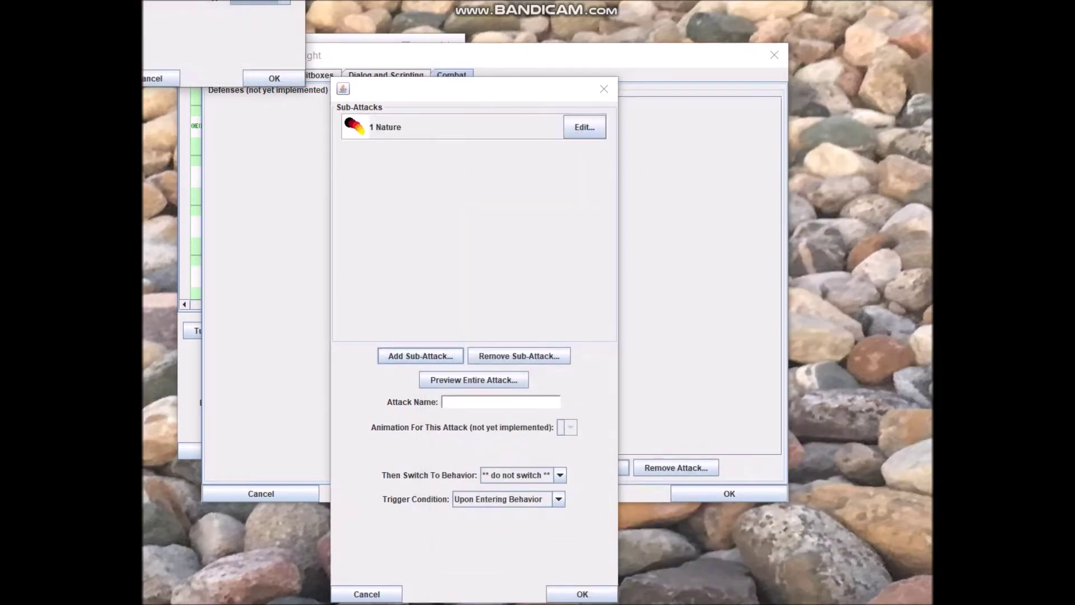
# Add a second Fireball sub-attack to the ascendRight attack with spawn offset X -60, Y 20 and initial vector X 13, Y -2
pyautogui.moveTo(241, 1); pyautogui.dragTo(392, 84)
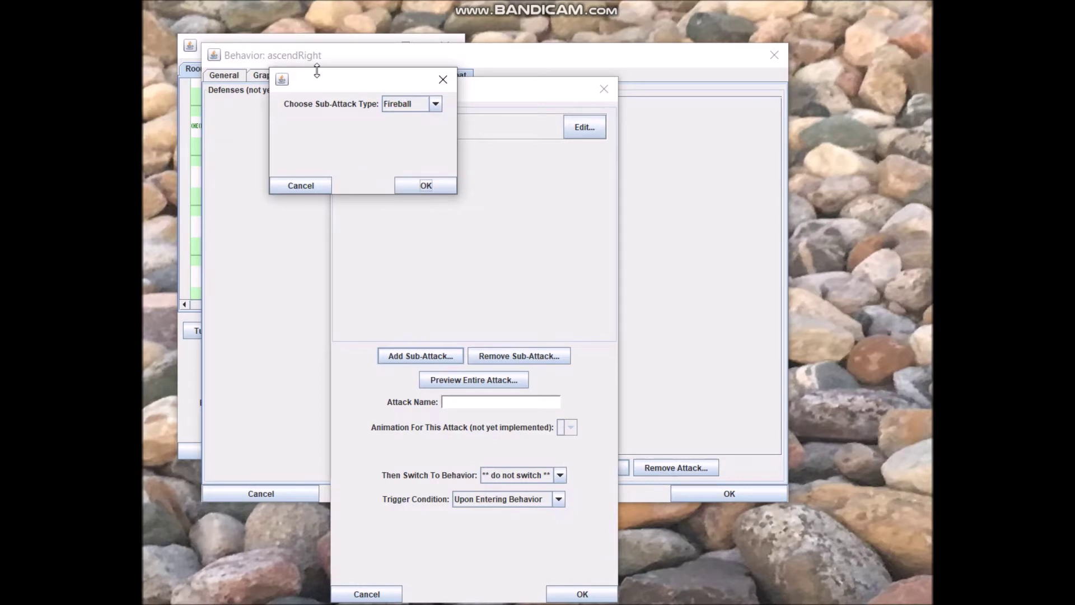
pyautogui.click(425, 184)
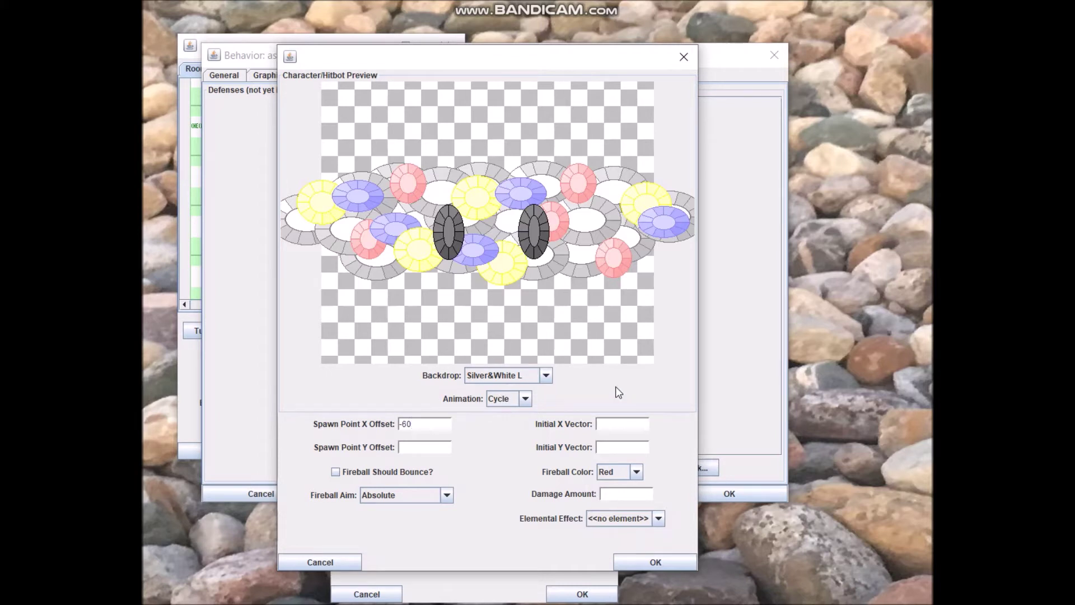
pyautogui.click(616, 424)
pyautogui.write('13')
pyautogui.click(616, 448)
pyautogui.press('BackSpace')
pyautogui.write('20')
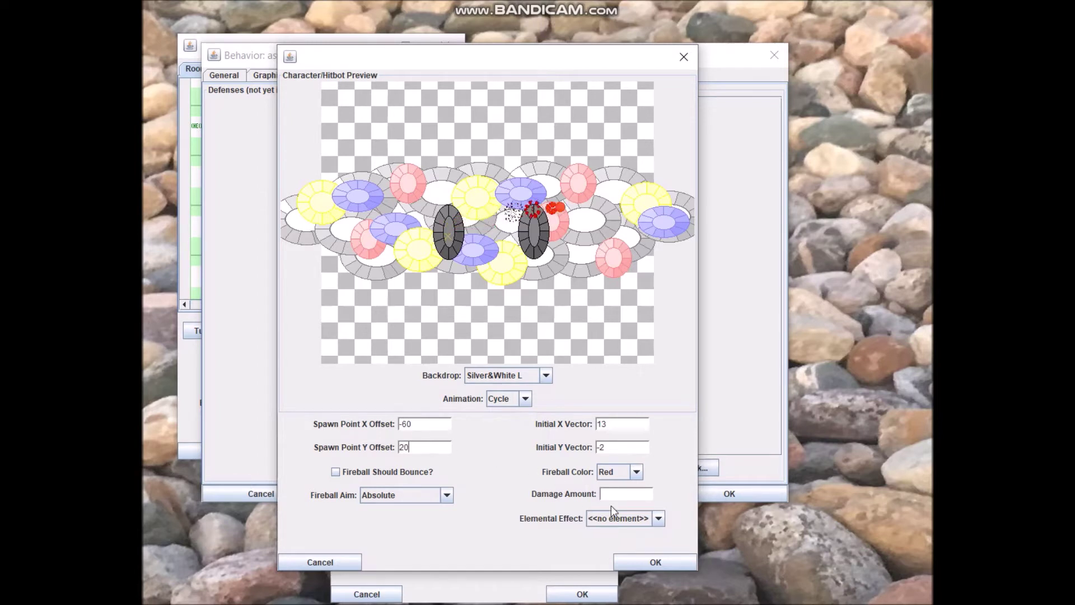
# Set the second fireball to color Green, damage 1, elemental effect Nature and aim Toward Player, and accept the sub-attack
pyautogui.click(622, 472)
pyautogui.click(612, 521)
pyautogui.click(624, 496)
pyautogui.write('1')
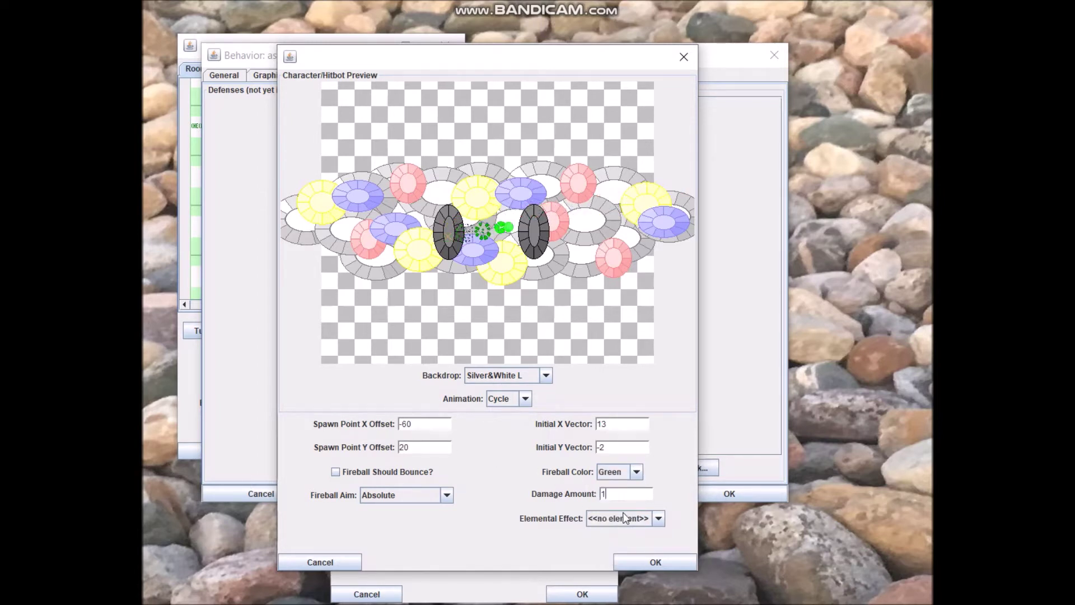
pyautogui.click(622, 518)
pyautogui.click(619, 589)
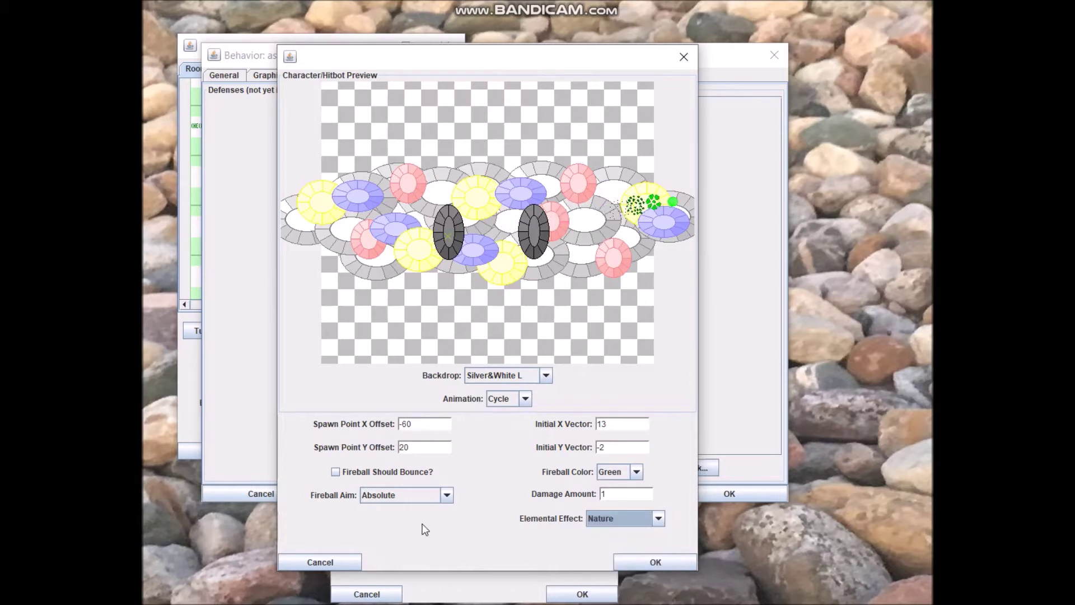
pyautogui.click(405, 498)
pyautogui.click(405, 522)
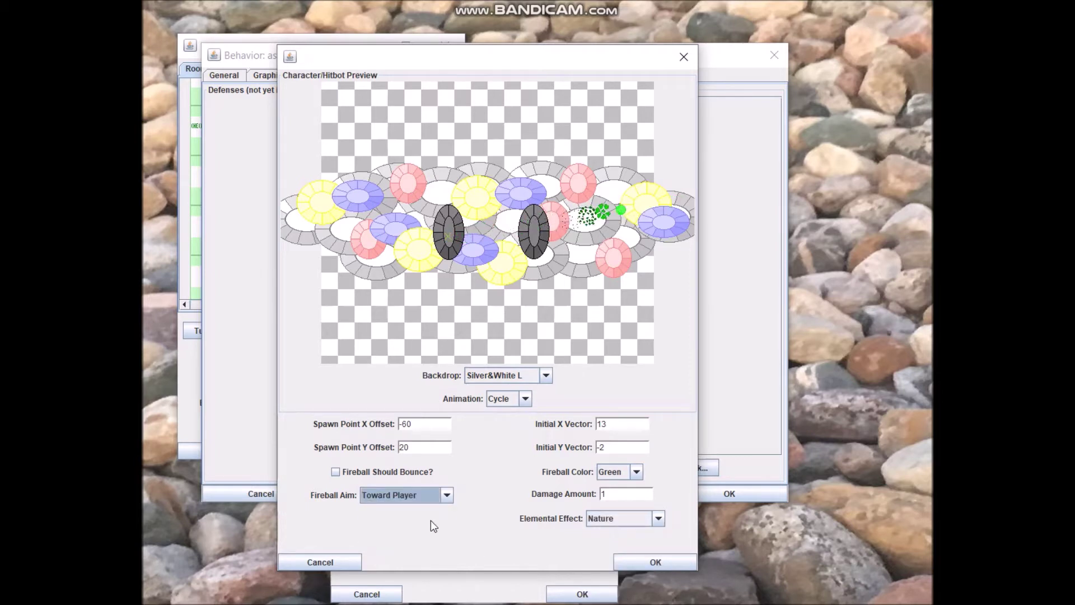
pyautogui.click(630, 567)
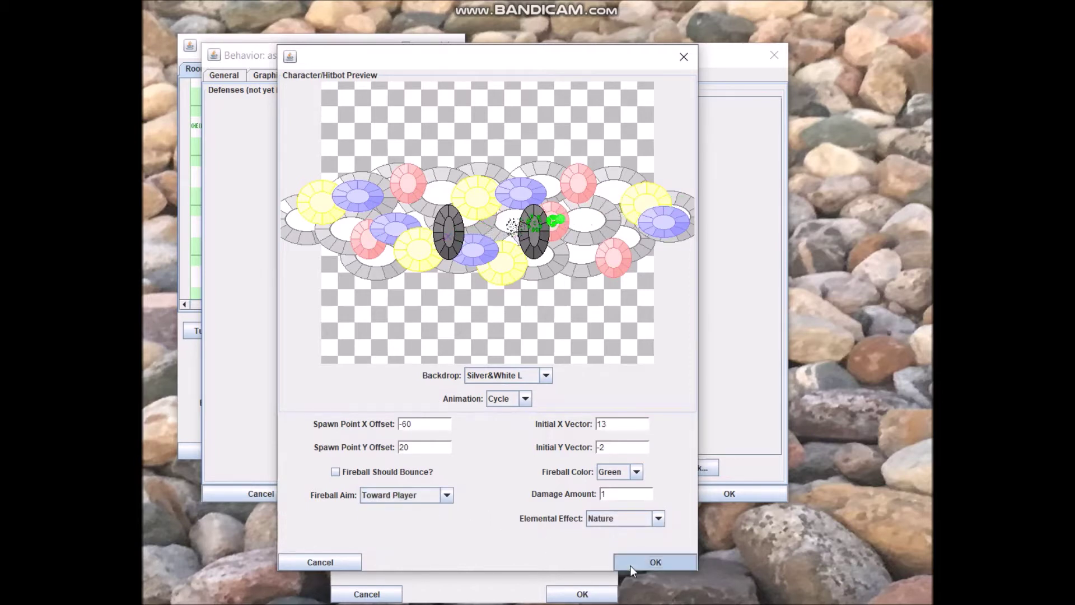
# Add a third Fireball sub-attack to the ascendRight attack
pyautogui.click(442, 357)
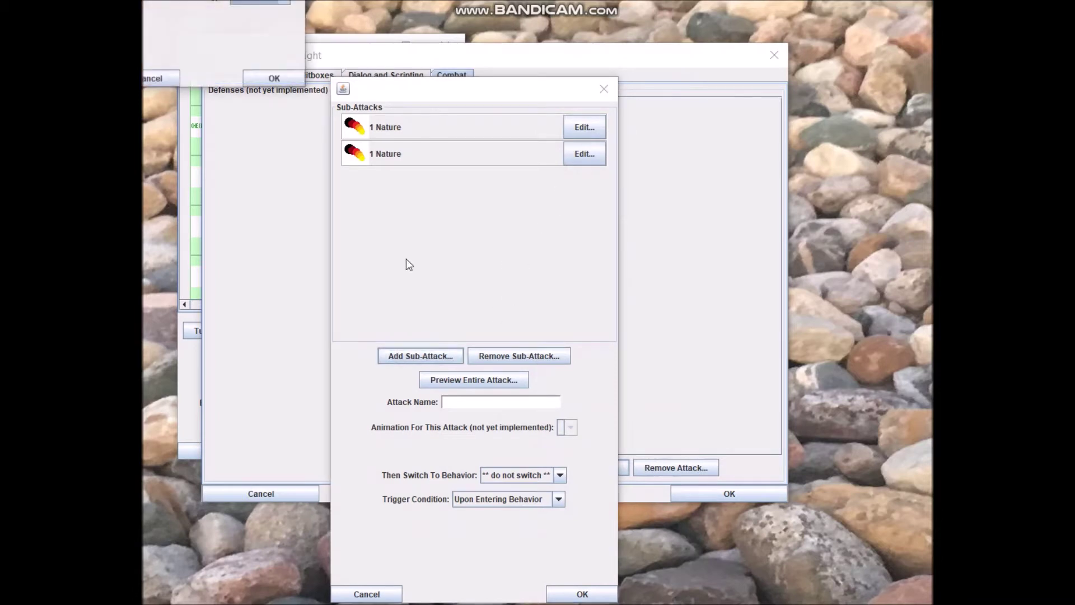
pyautogui.click(414, 86)
pyautogui.click(413, 102)
pyautogui.click(429, 168)
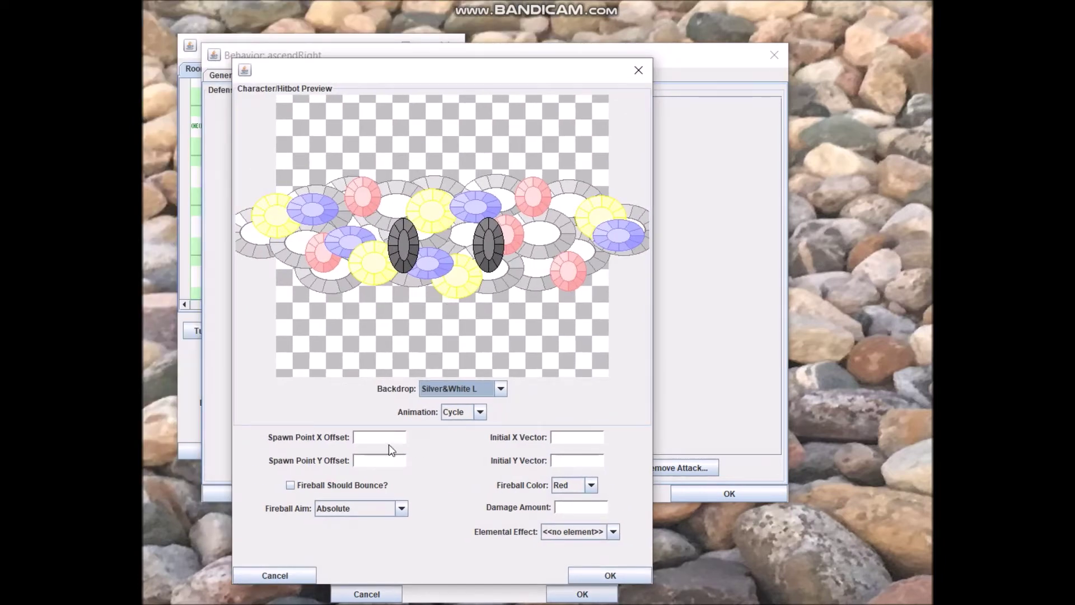
# Set the third fireball's spawn point offset to X -60, Y 20 and its initial vector to X 13, Y 2
pyautogui.click(396, 440)
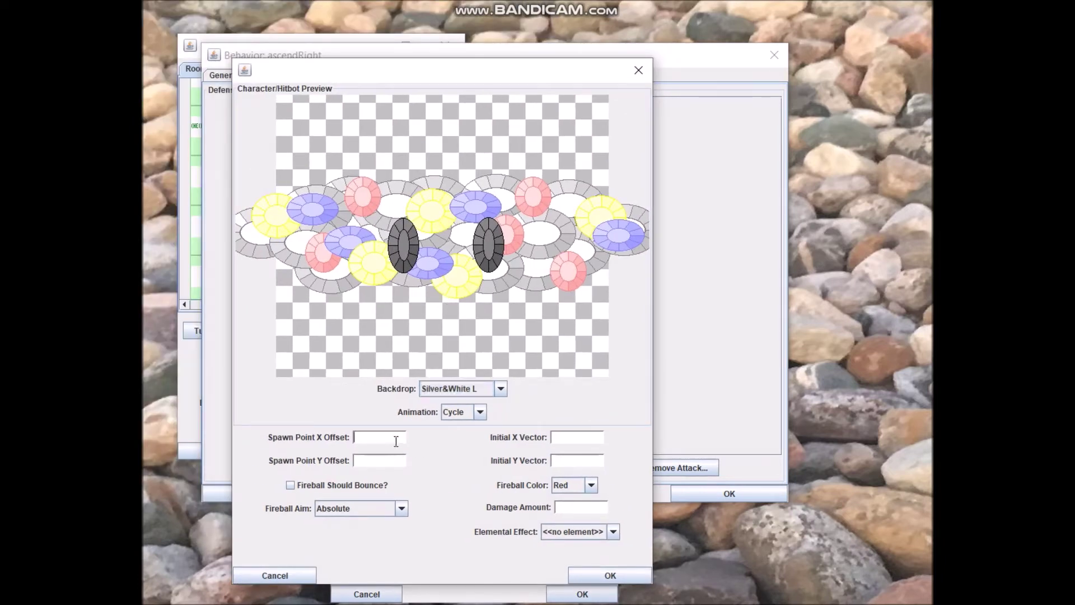
pyautogui.write('-60')
pyautogui.write('2')
# Set the third fireball to color Green, damage 1, elemental effect Nature and aim Toward Player, and accept the sub-attack
pyautogui.click(566, 486)
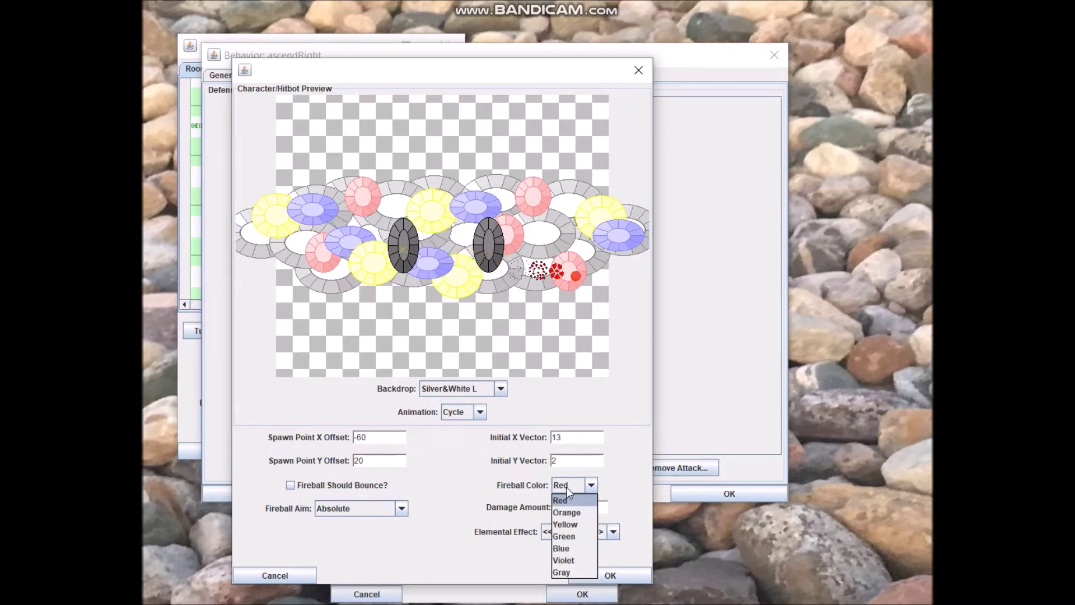
pyautogui.click(568, 536)
pyautogui.click(576, 532)
pyautogui.scroll(-1, 566, 579)
pyautogui.click(566, 583)
pyautogui.click(387, 509)
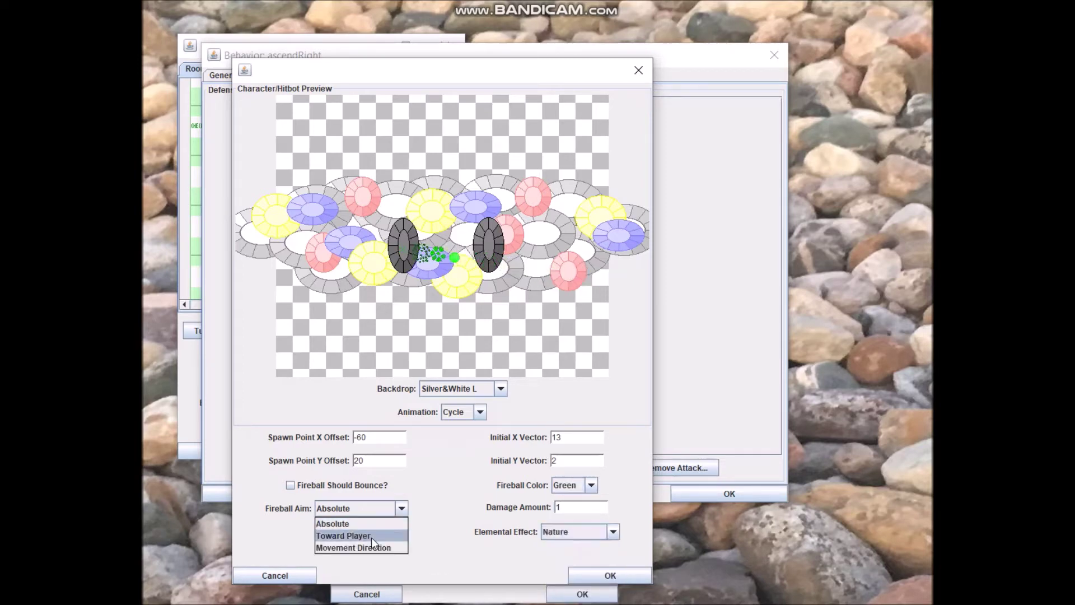
pyautogui.click(371, 537)
pyautogui.click(590, 576)
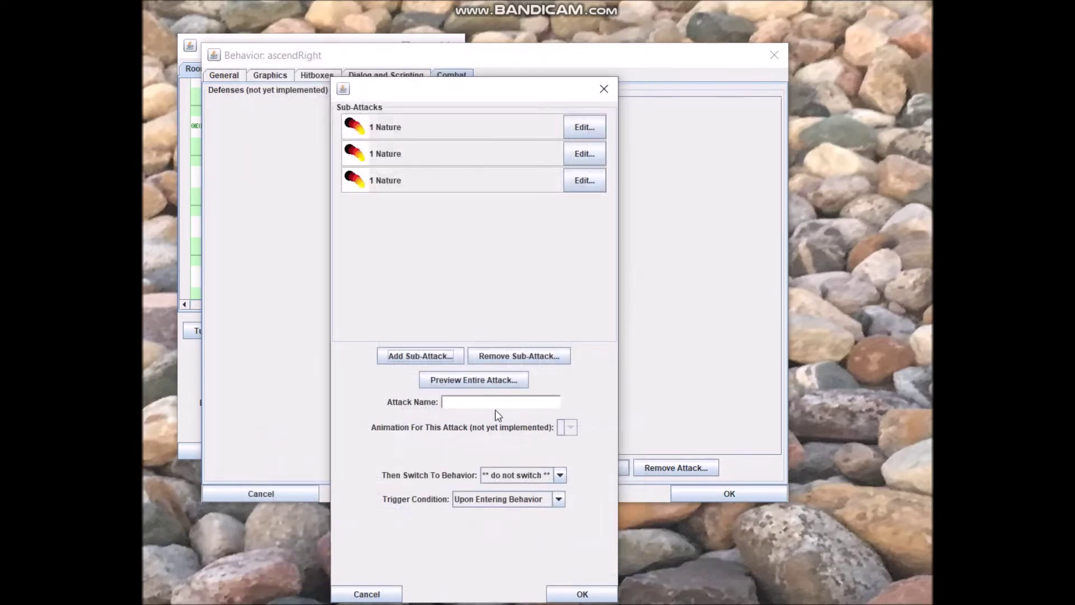
# Preview the entire ascendRight attack with its three fireballs, and close the preview
pyautogui.click(476, 381)
pyautogui.moveTo(424, 45); pyautogui.dragTo(430, 52)
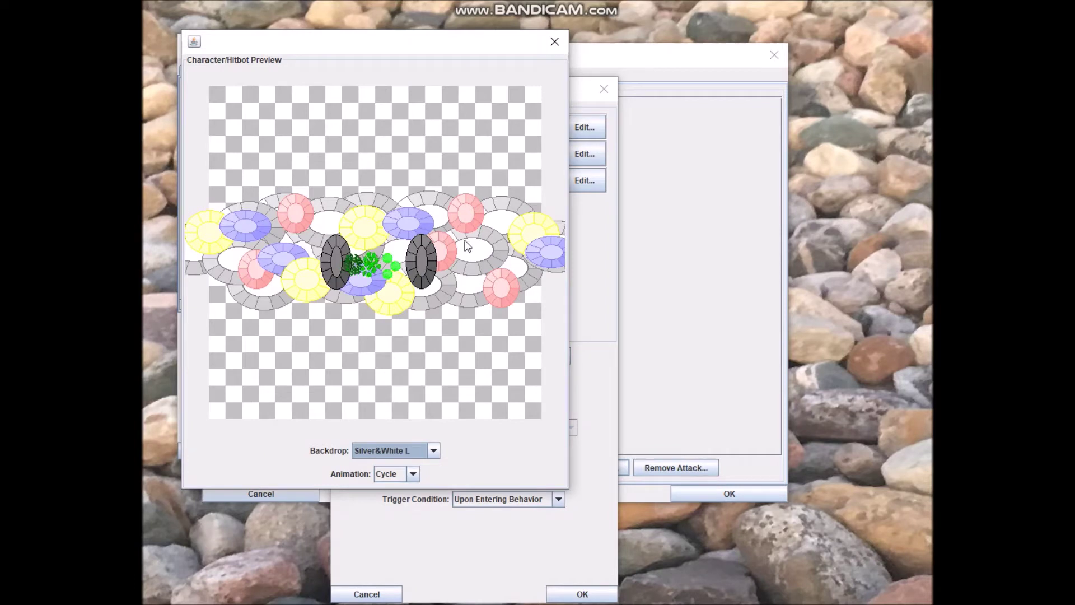
pyautogui.click(553, 42)
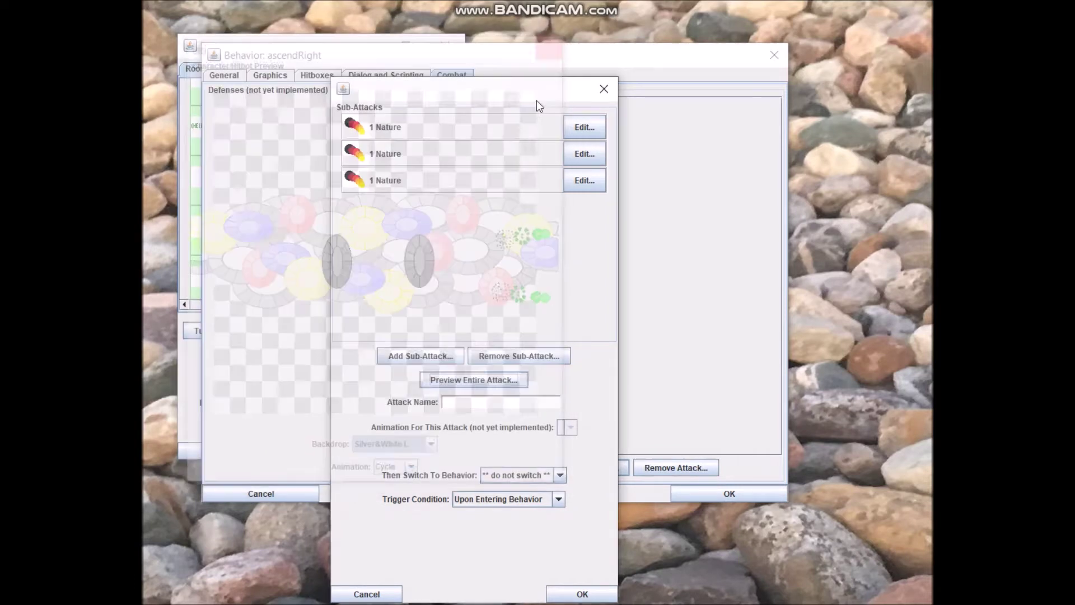
# Add a ThundeRay sub-attack to the ascendRight attack
pyautogui.click(420, 356)
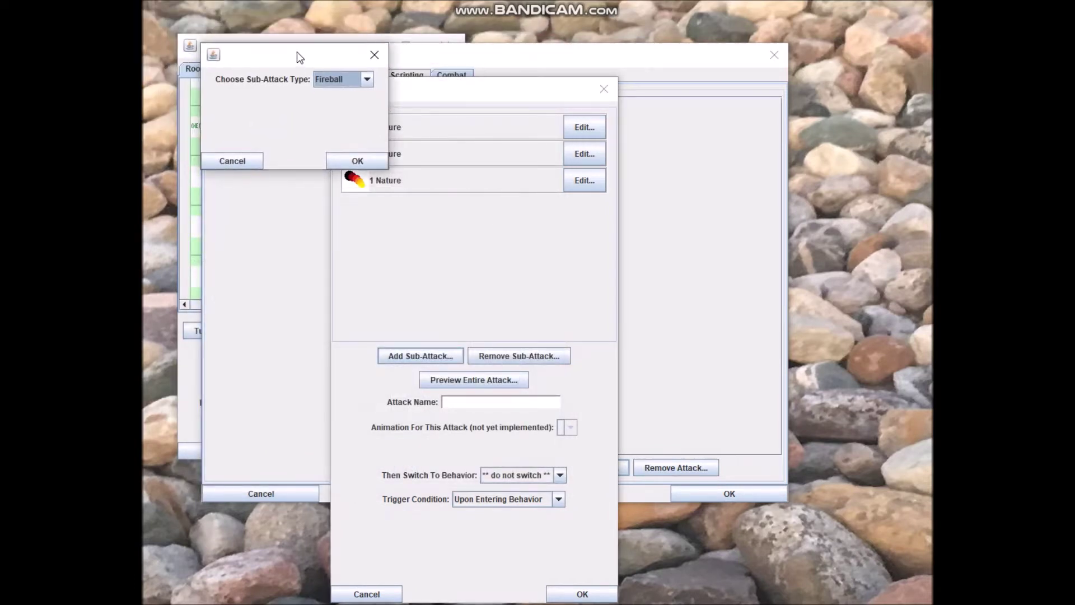
pyautogui.click(325, 78)
pyautogui.click(343, 106)
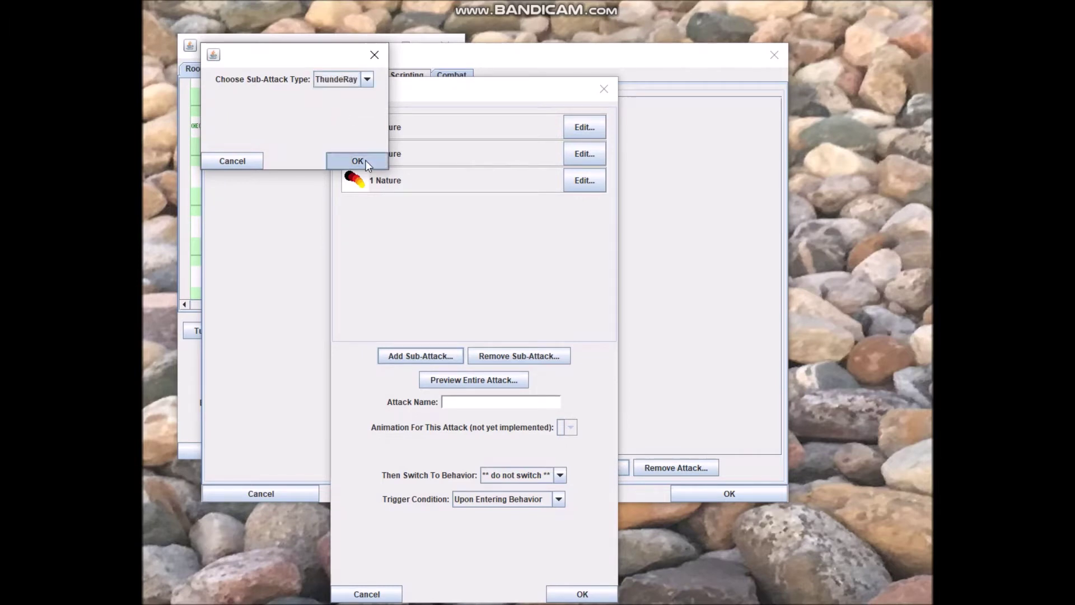
pyautogui.click(364, 161)
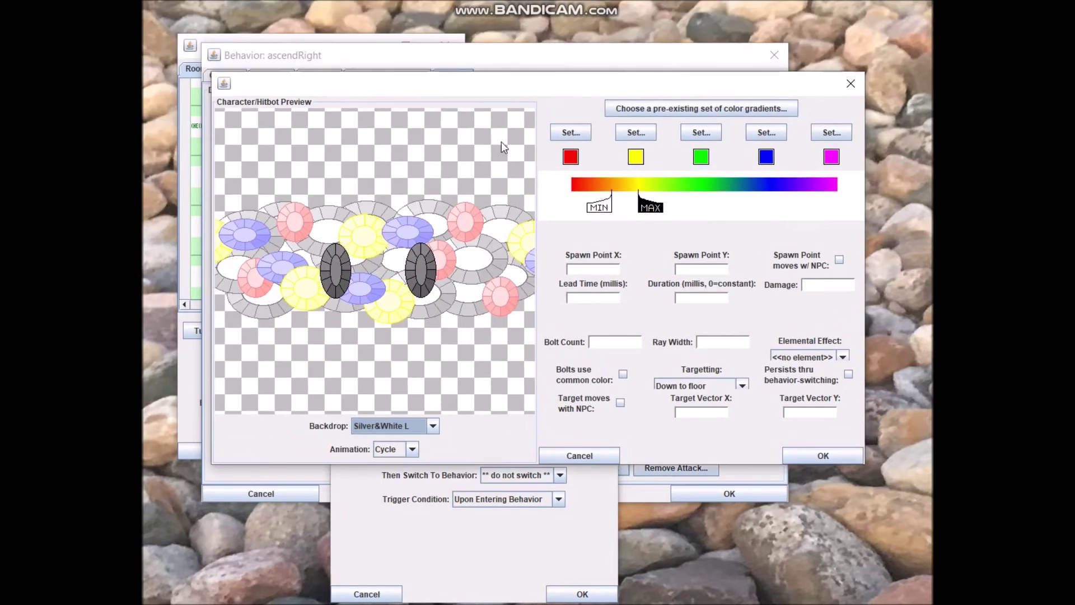
# Apply the pre-fab Earthen color gradient to the ThundeRay and extend its MIN and MAX markers across the whole gradient
pyautogui.click(664, 109)
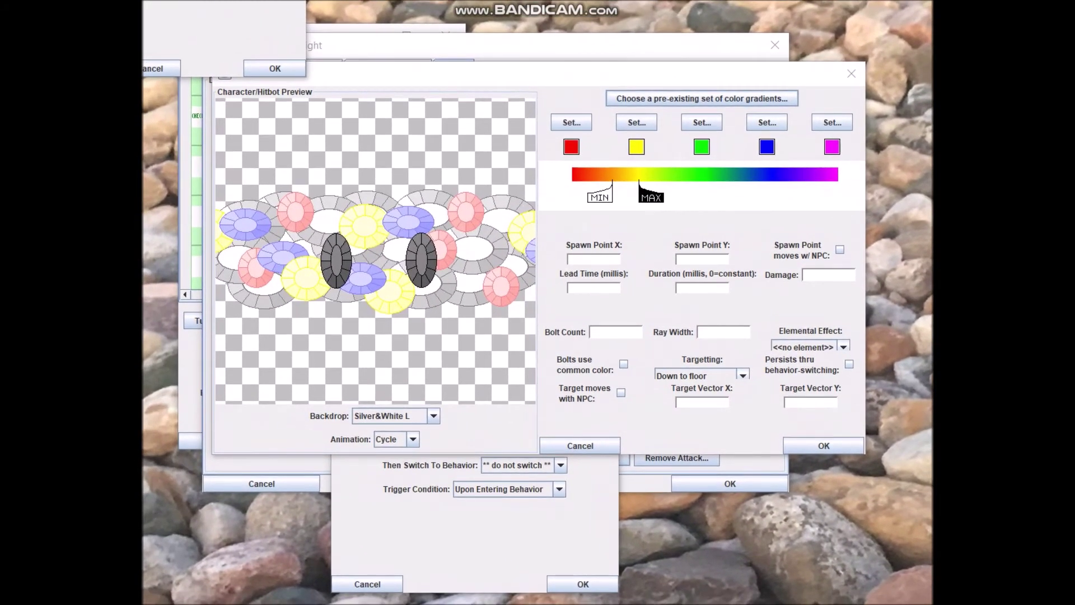
pyautogui.click(378, 128)
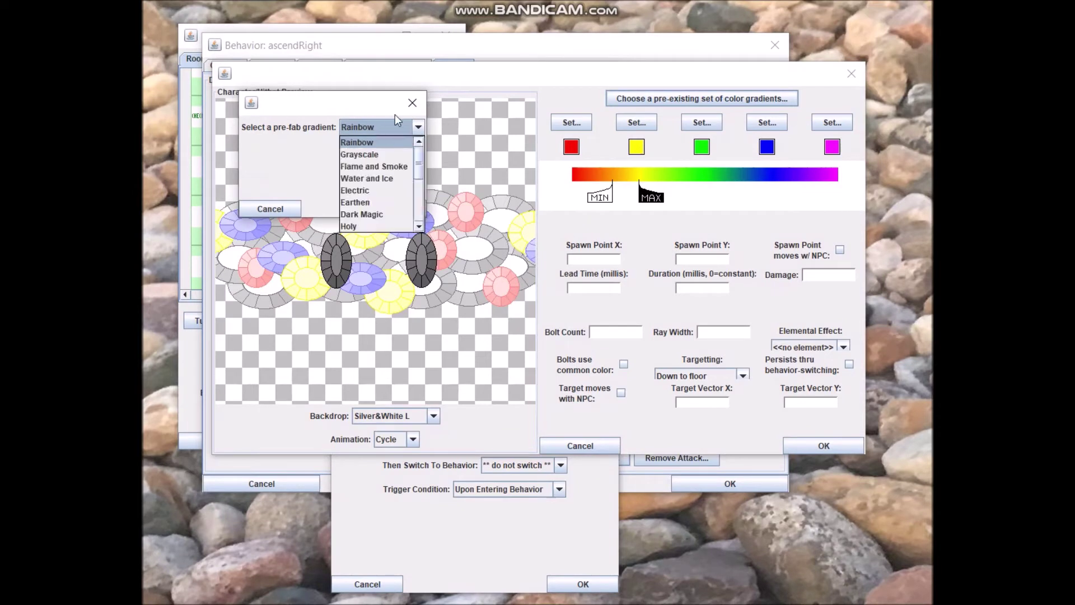
pyautogui.click(396, 196)
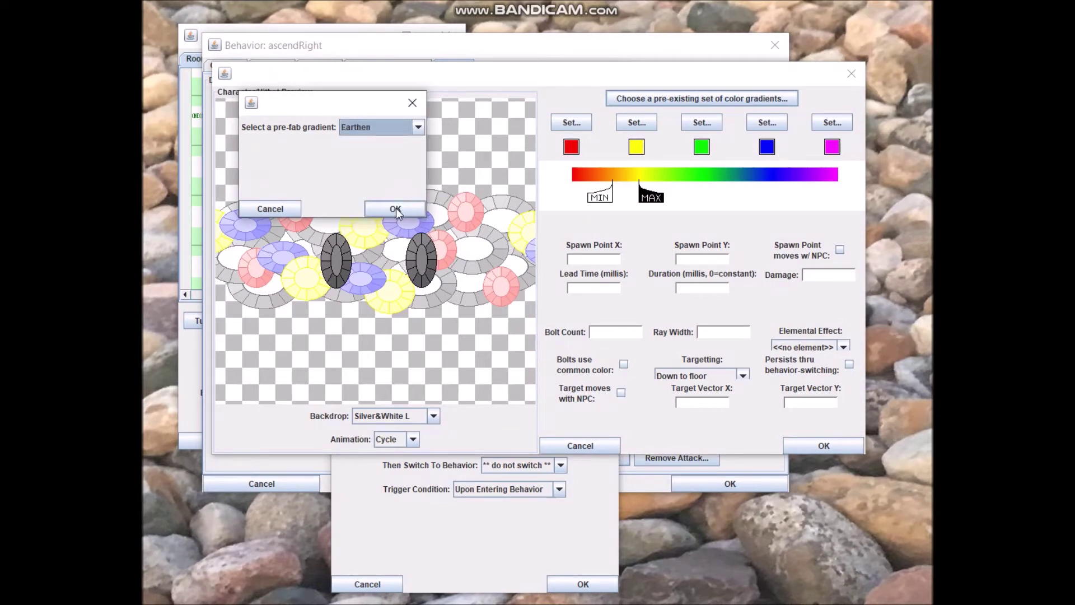
pyautogui.click(396, 209)
pyautogui.moveTo(608, 195); pyautogui.dragTo(567, 196)
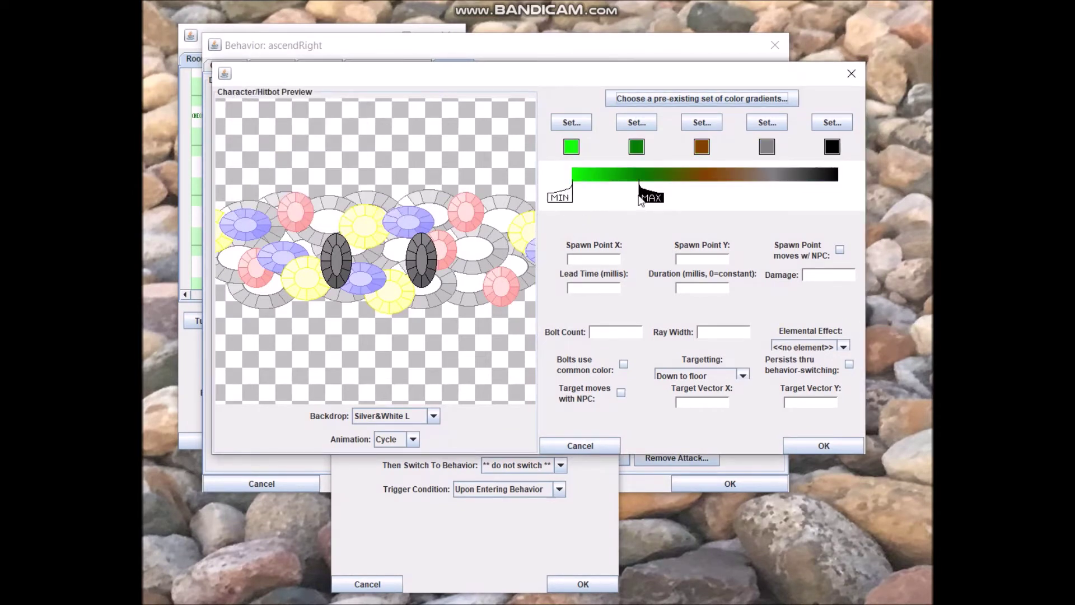
pyautogui.moveTo(644, 200); pyautogui.dragTo(846, 197)
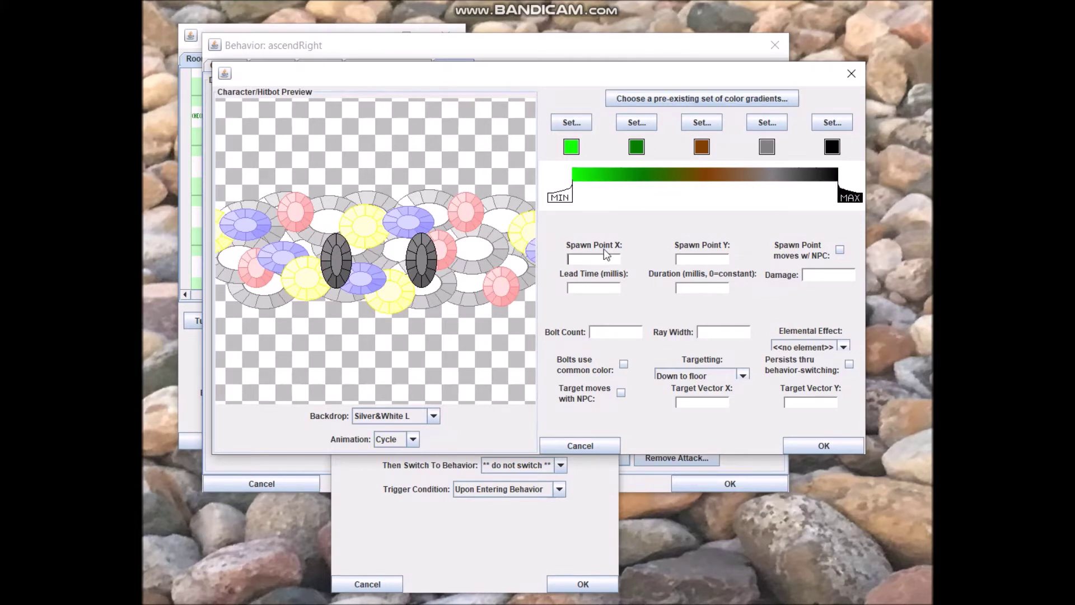
# Give the ThundeRay spawn point X 60, Y 20, moving with the NPC, lead time and duration 2000 ms, and damage 1
pyautogui.write('60')
pyautogui.press('Tab')
pyautogui.write('20')
pyautogui.click(609, 291)
pyautogui.write('20002000')
pyautogui.click(818, 274)
pyautogui.write('1')
pyautogui.click(840, 249)
# Set the ThundeRay to pass-type targeting toward the player, bolt count 2, ray width 55, common bolt color and Nature element, and accept it
pyautogui.click(733, 375)
pyautogui.click(728, 449)
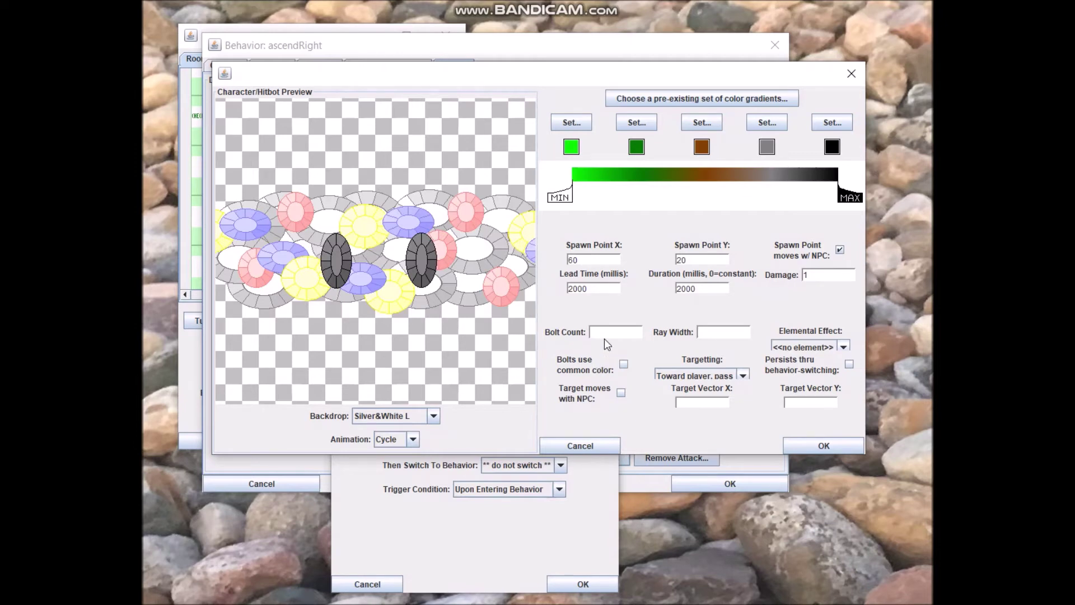
pyautogui.click(703, 331)
pyautogui.write('55')
pyautogui.click(624, 364)
pyautogui.click(801, 348)
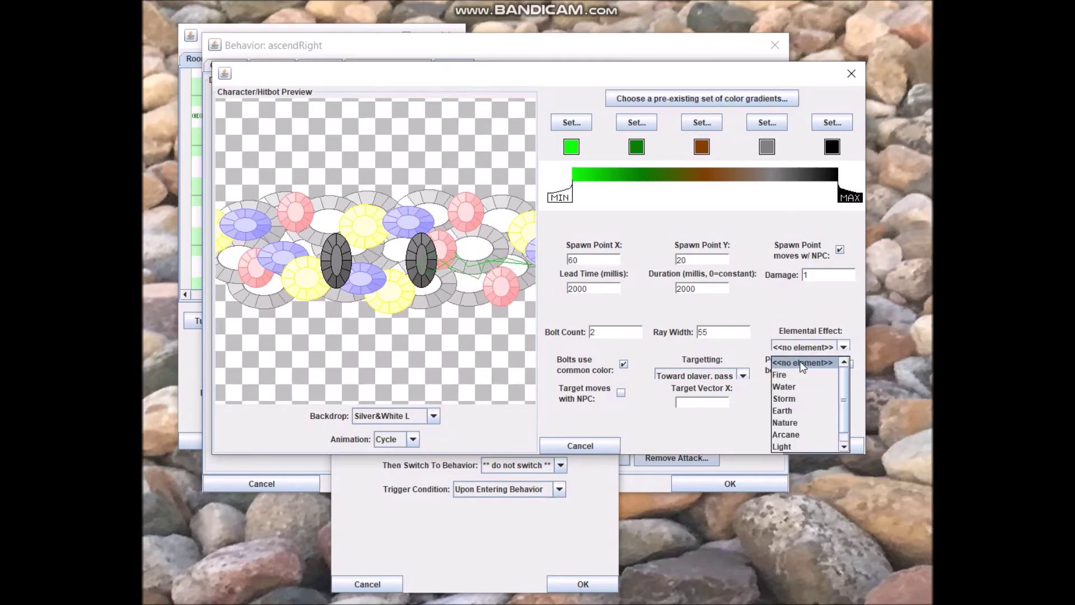
pyautogui.click(792, 412)
pyautogui.click(818, 445)
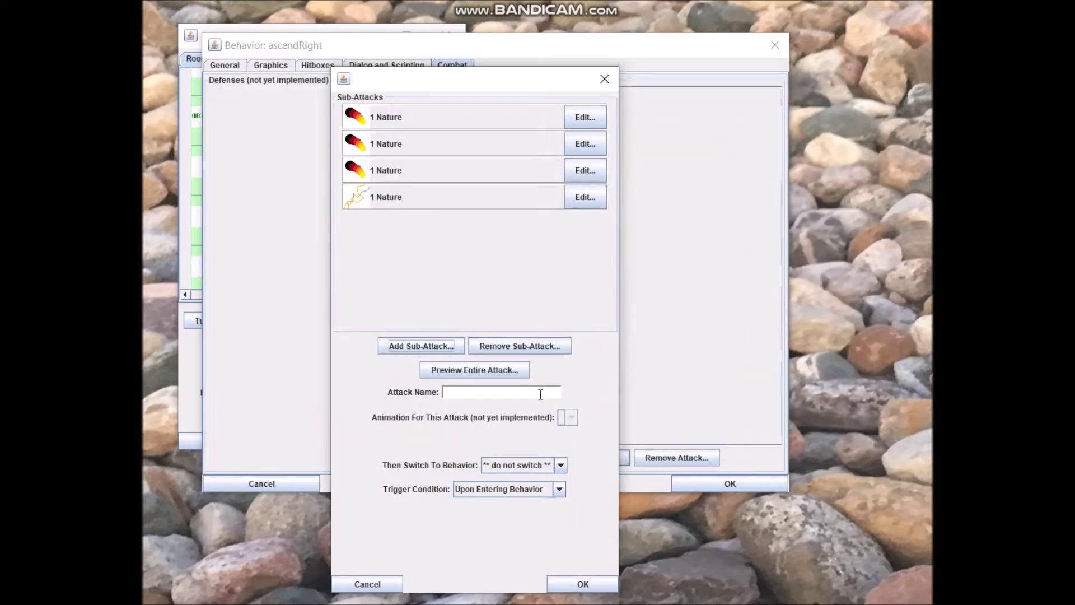
# Preview the entire attack with the ThundeRay included, and name the attack "nature double strike"
pyautogui.click(501, 369)
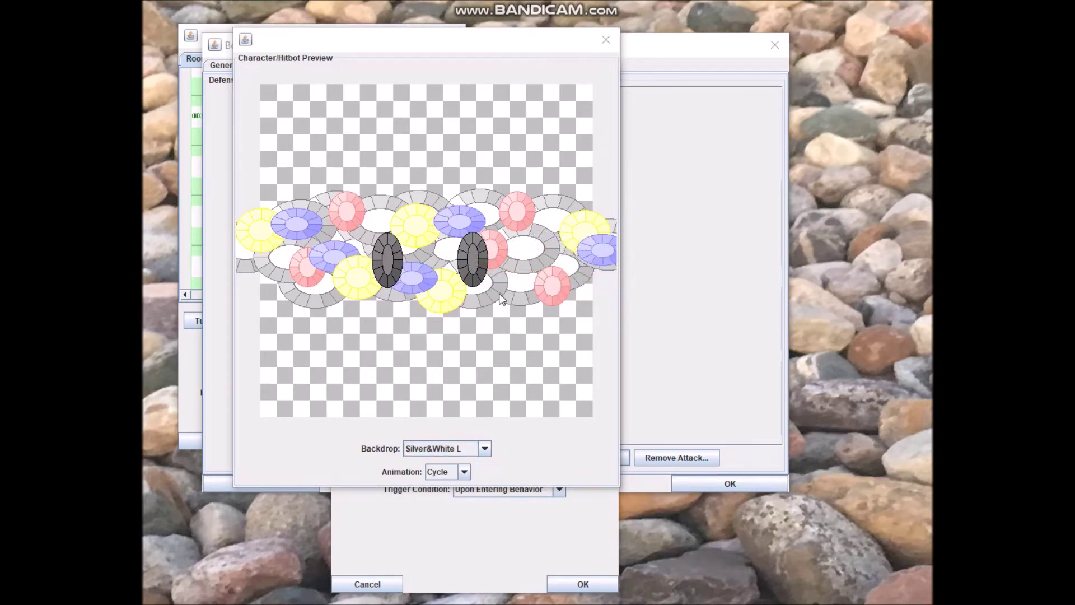
pyautogui.click(607, 42)
pyautogui.click(496, 392)
pyautogui.write('nat')
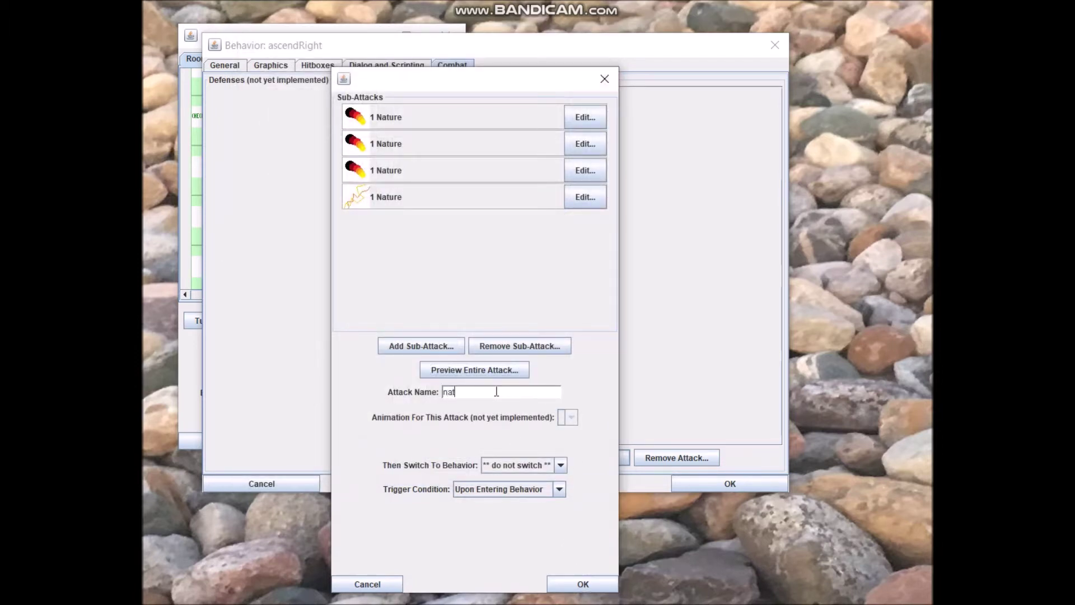
pyautogui.write('ure double strike')
# Set the attack to trigger Periodically with a 6000 ms cooldown and no behavior switch, and accept the attack
pyautogui.click(499, 490)
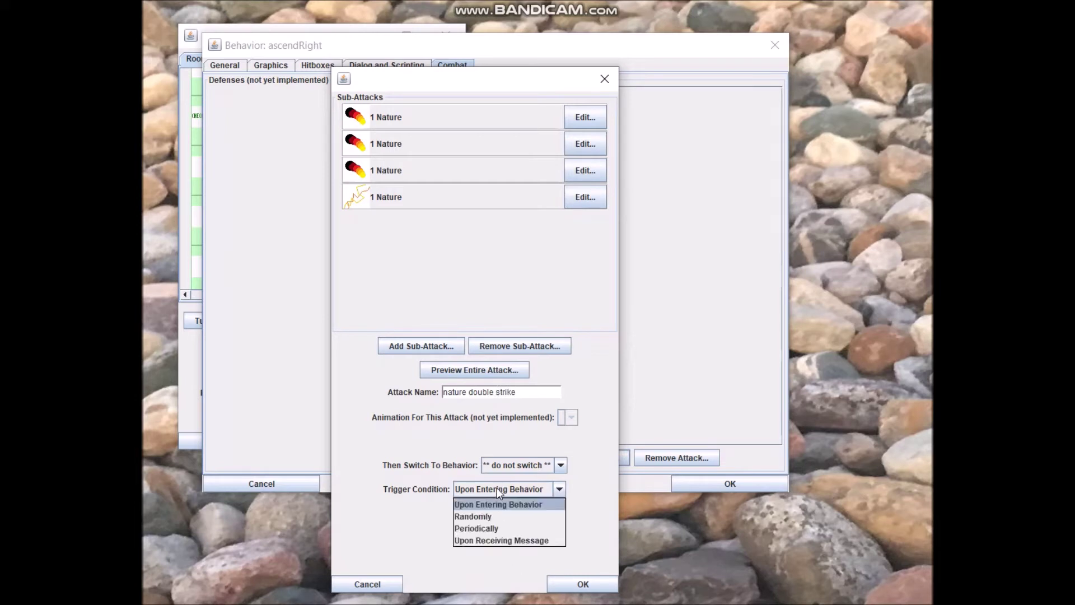
pyautogui.click(491, 526)
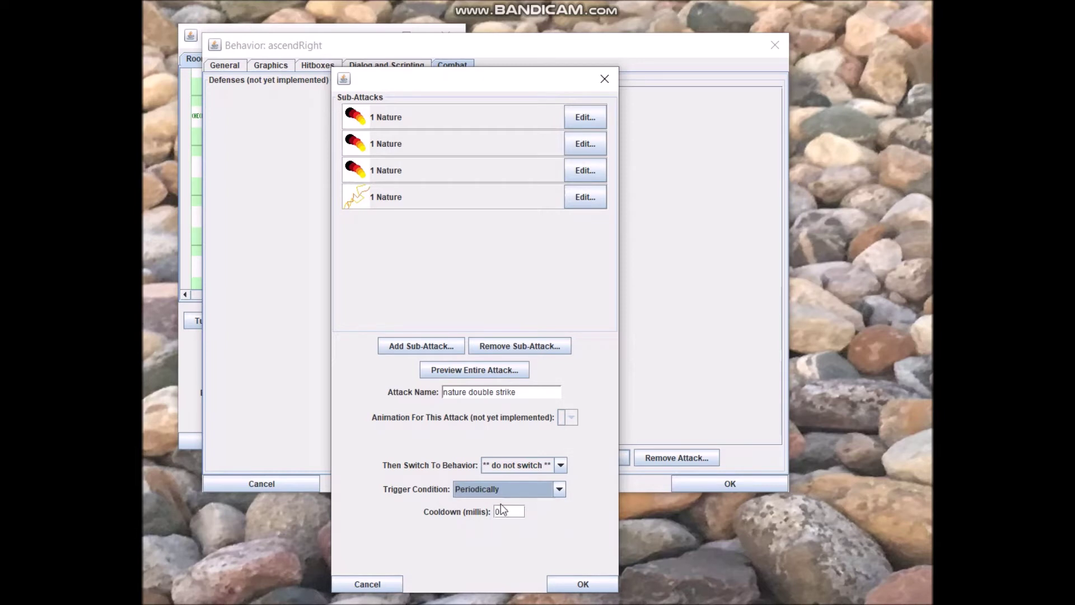
pyautogui.click(504, 511)
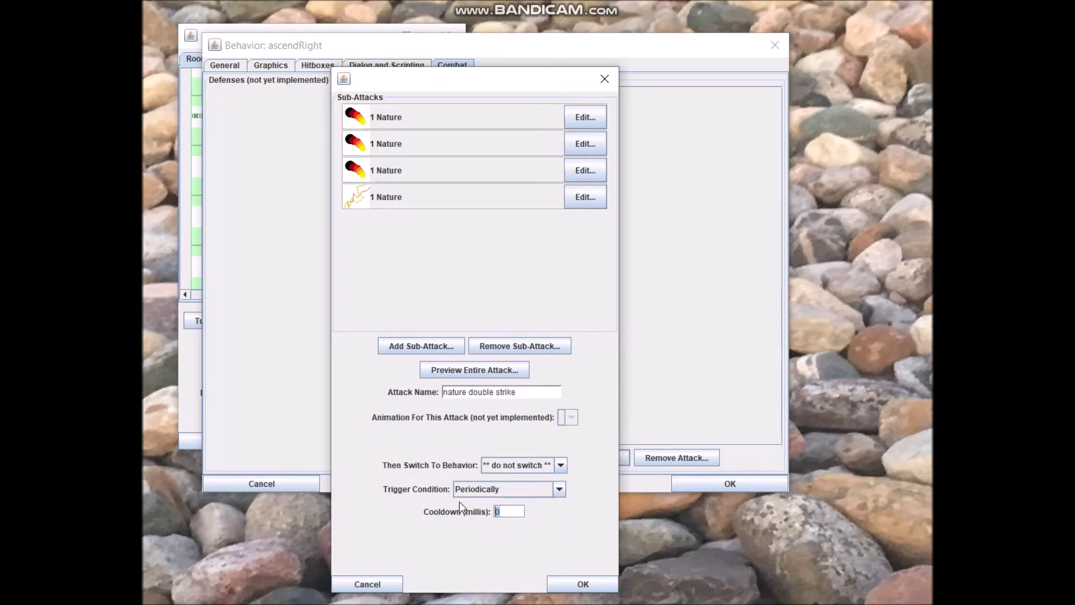
pyautogui.write('6000')
pyautogui.click(533, 466)
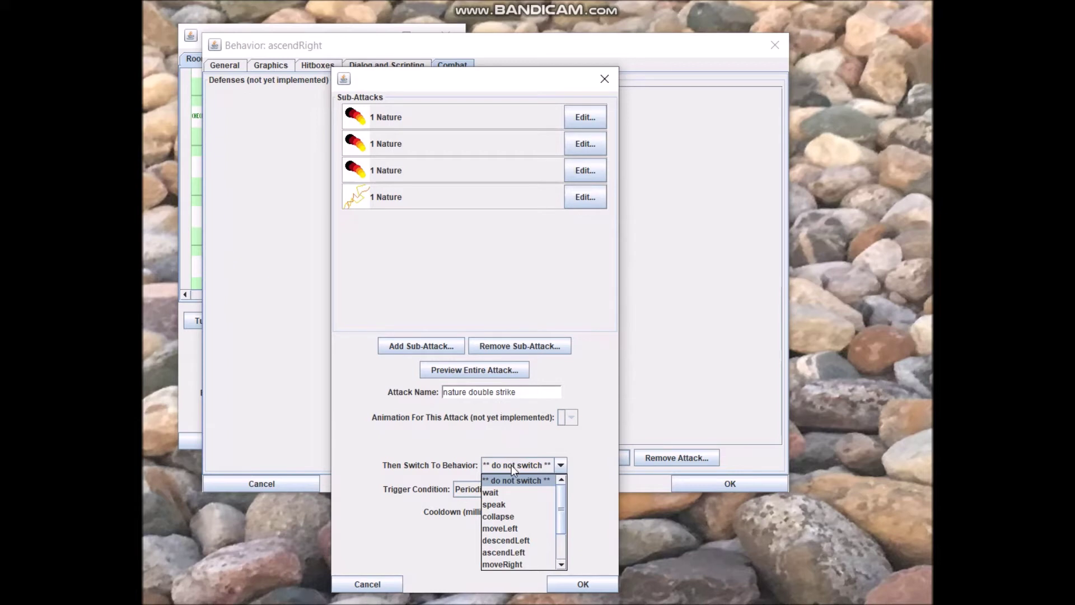
pyautogui.click(533, 485)
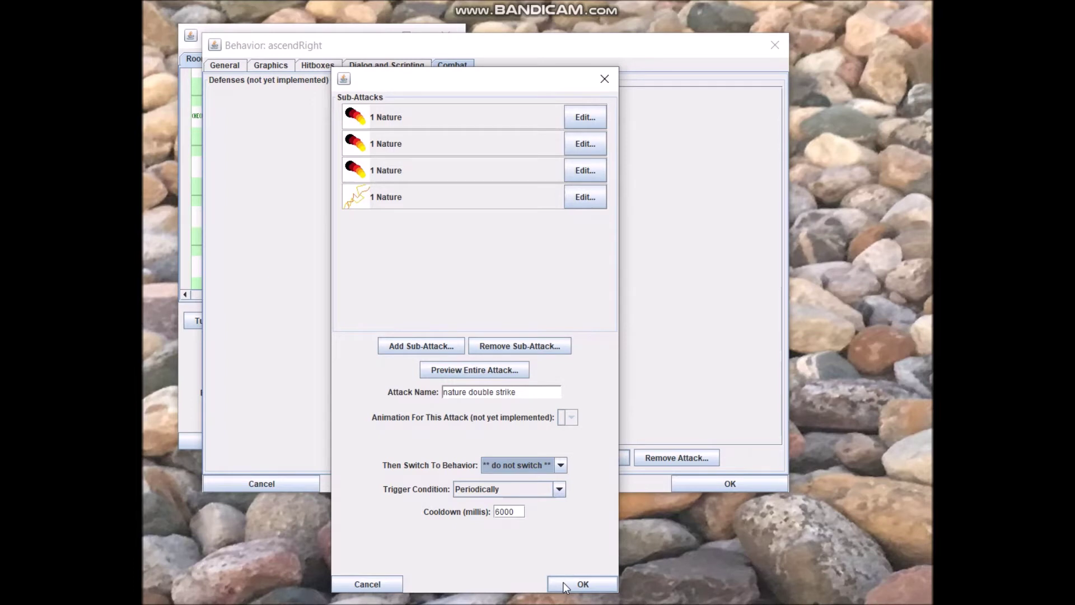
pyautogui.click(583, 584)
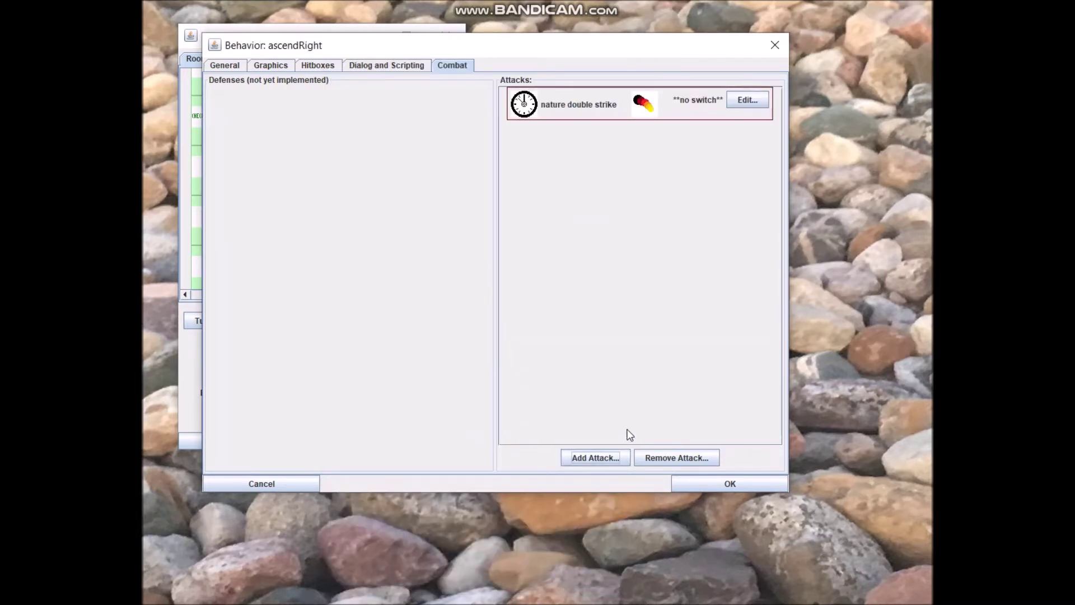
pyautogui.click(612, 458)
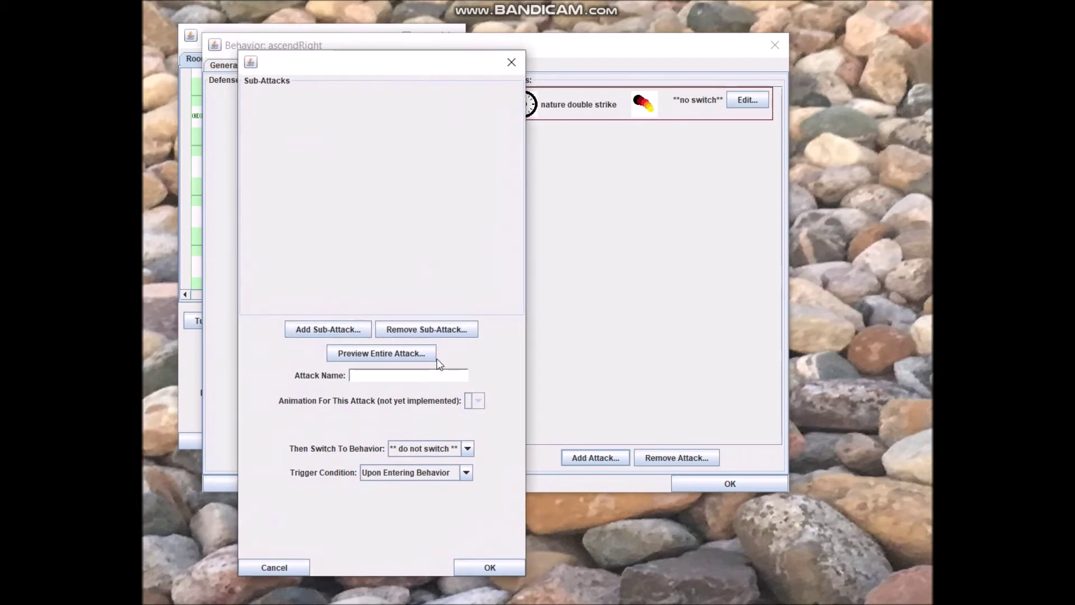
pyautogui.write('switcheroo')
pyautogui.click(351, 329)
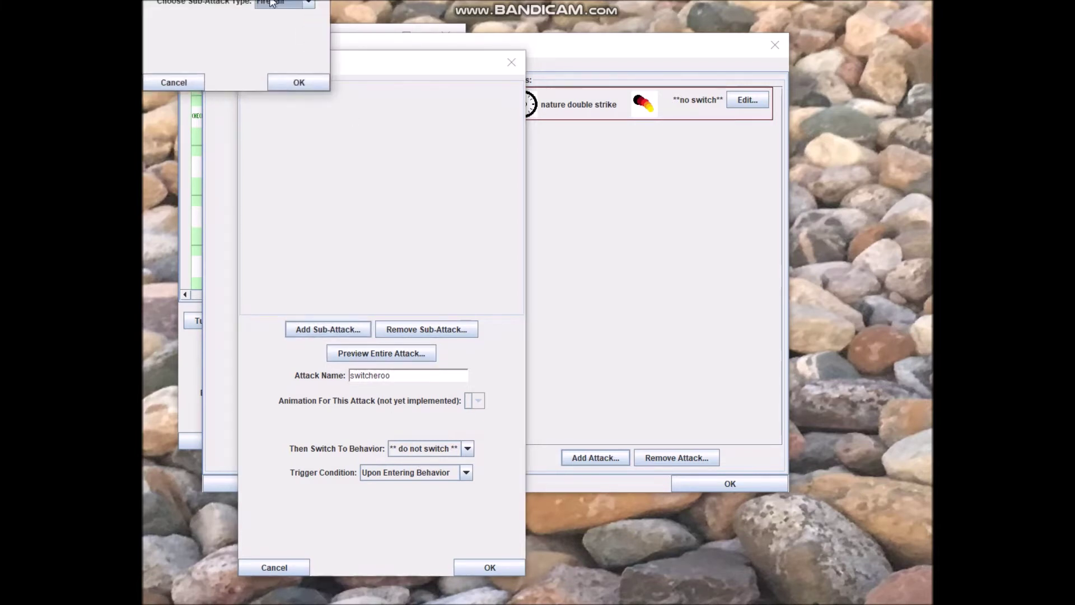
pyautogui.click(378, 67)
pyautogui.click(381, 84)
pyautogui.click(397, 150)
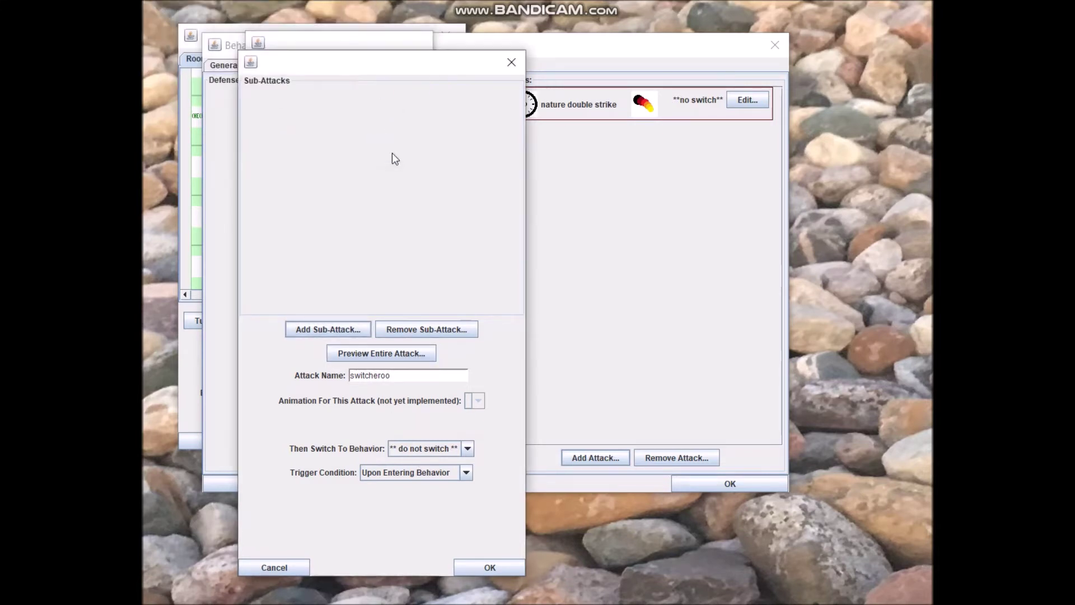
pyautogui.moveTo(356, 0); pyautogui.dragTo(487, 70)
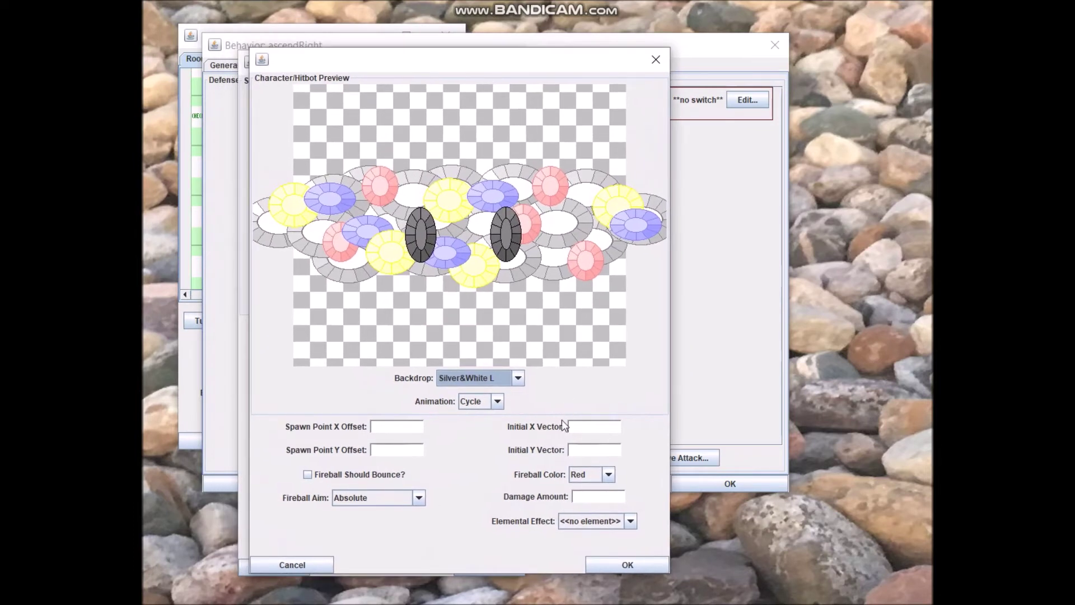
pyautogui.click(597, 479)
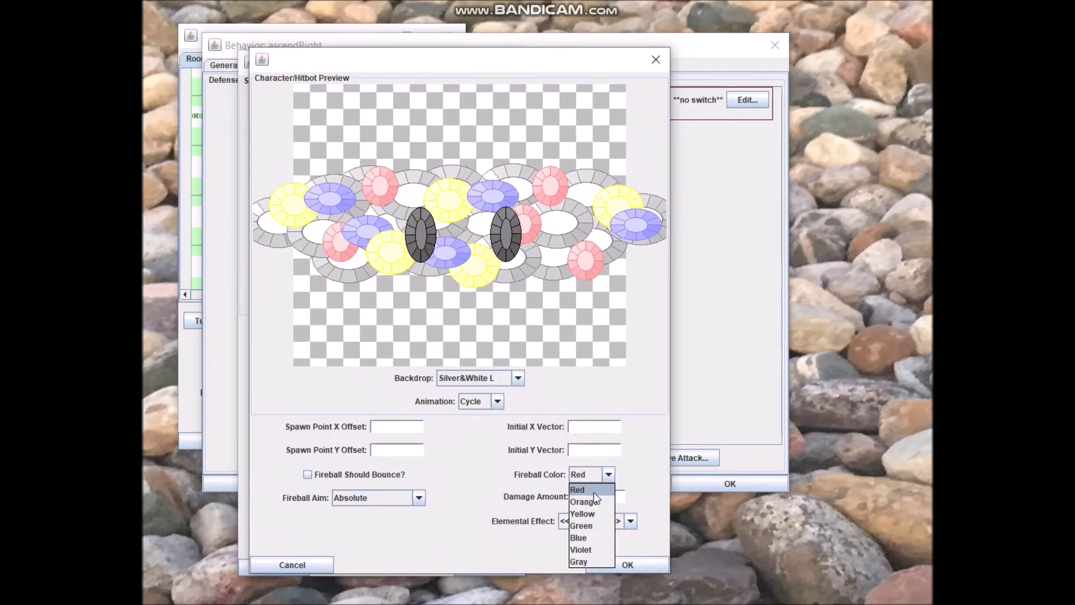
pyautogui.click(593, 526)
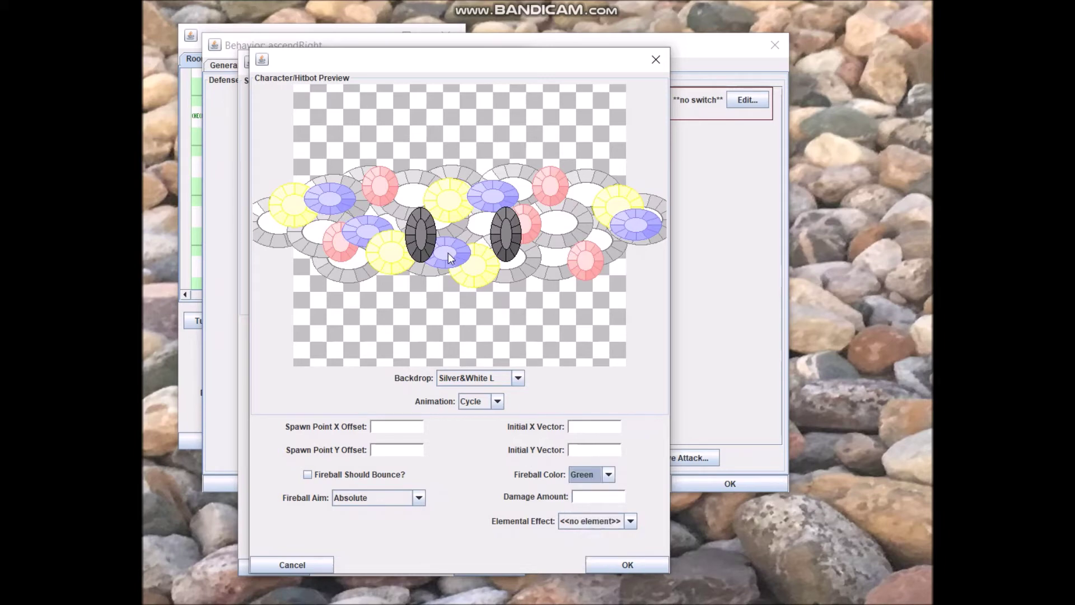
pyautogui.click(401, 429)
pyautogui.moveTo(357, 73); pyautogui.dragTo(536, 107)
pyautogui.click(481, 600)
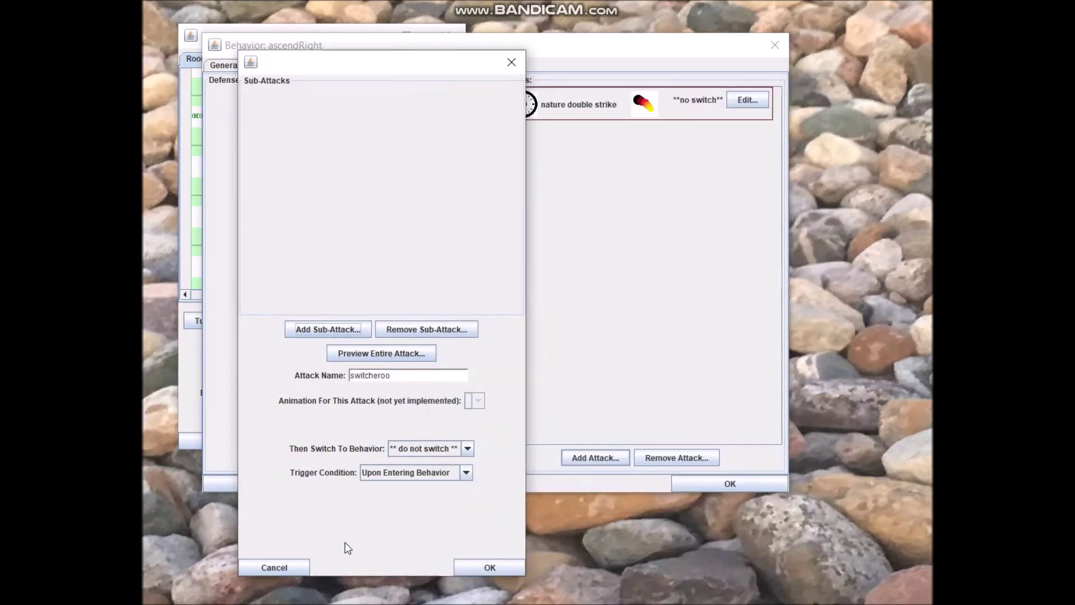
pyautogui.click(286, 567)
# Edit the nature double strike attack to trigger Randomly, with chance-each-tick numerator 2 and denominator 77
pyautogui.click(744, 104)
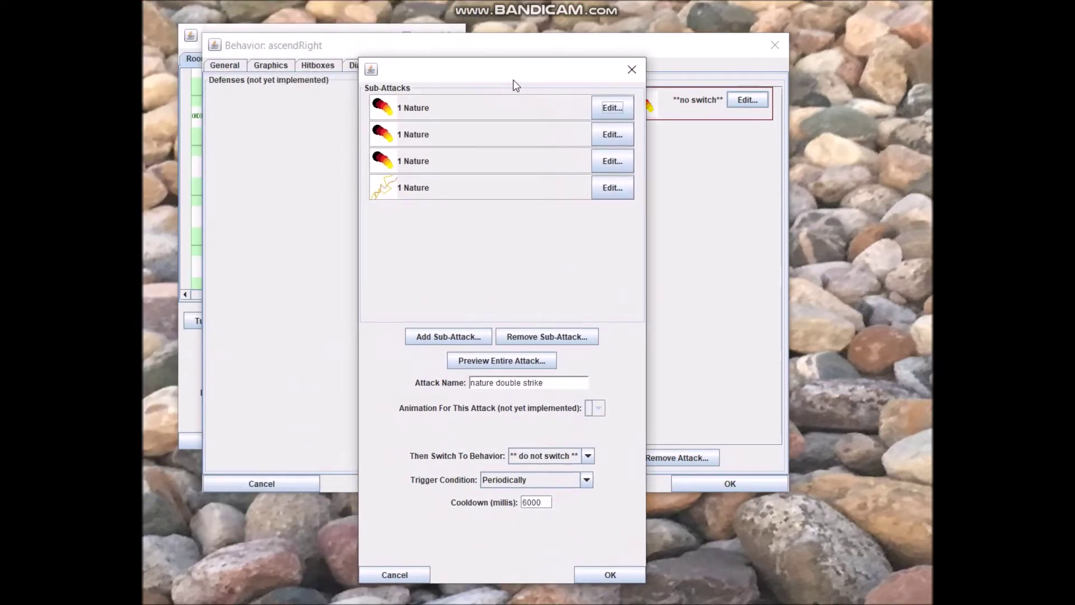
pyautogui.click(564, 480)
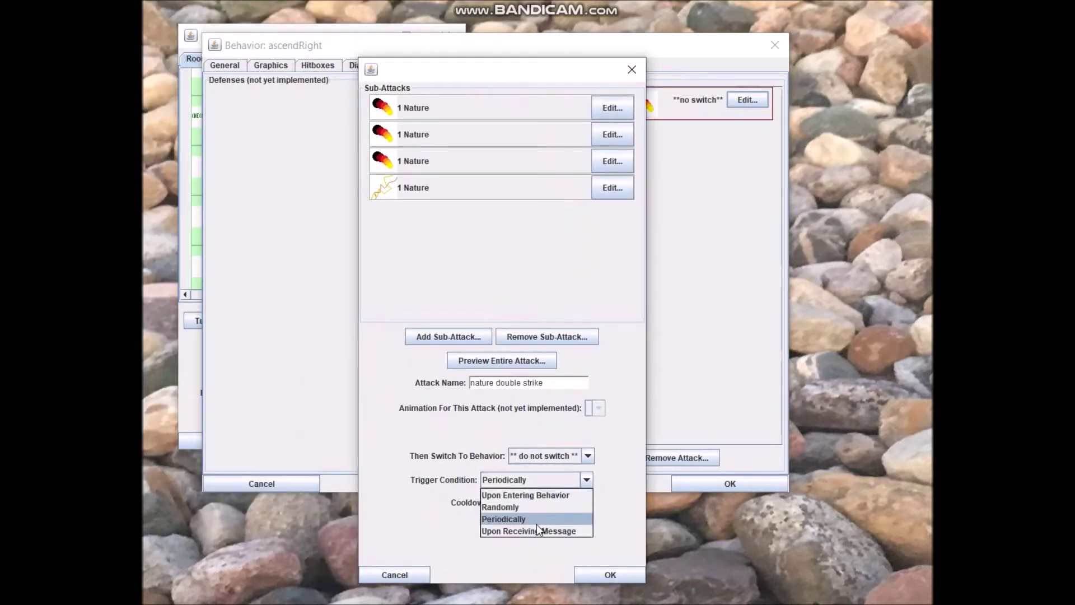
pyautogui.click(526, 506)
pyautogui.doubleClick(555, 531)
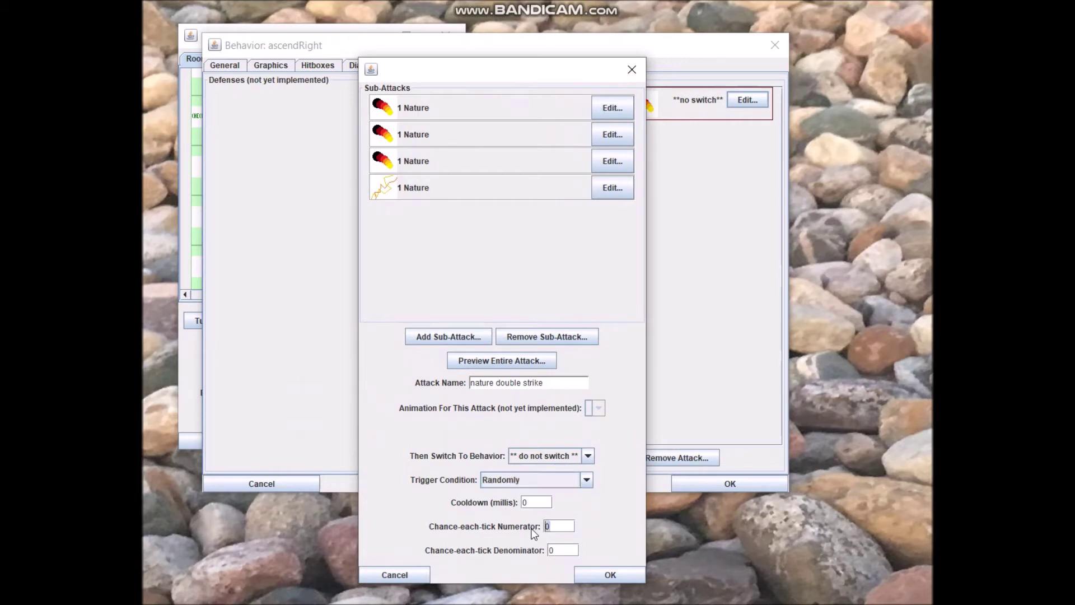
pyautogui.write('2')
pyautogui.doubleClick(564, 550)
pyautogui.write('77')
pyautogui.doubleClick(540, 504)
# Make the attack switch to the descendRight behavior, set its chance-each-tick denominator to 33, and accept the attack
pyautogui.click(534, 457)
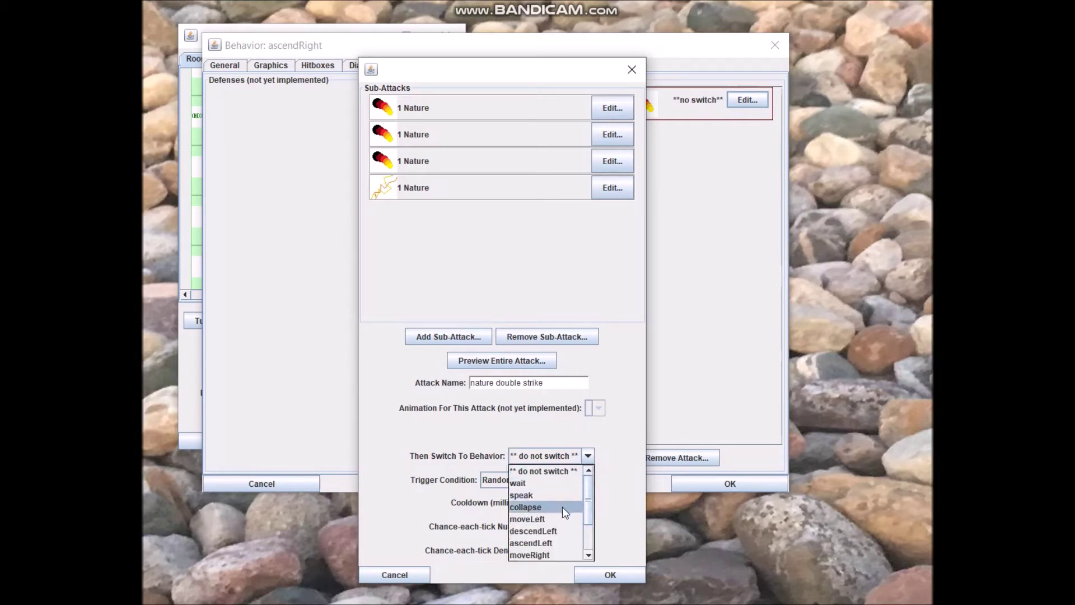
pyautogui.scroll(-1, 564, 531)
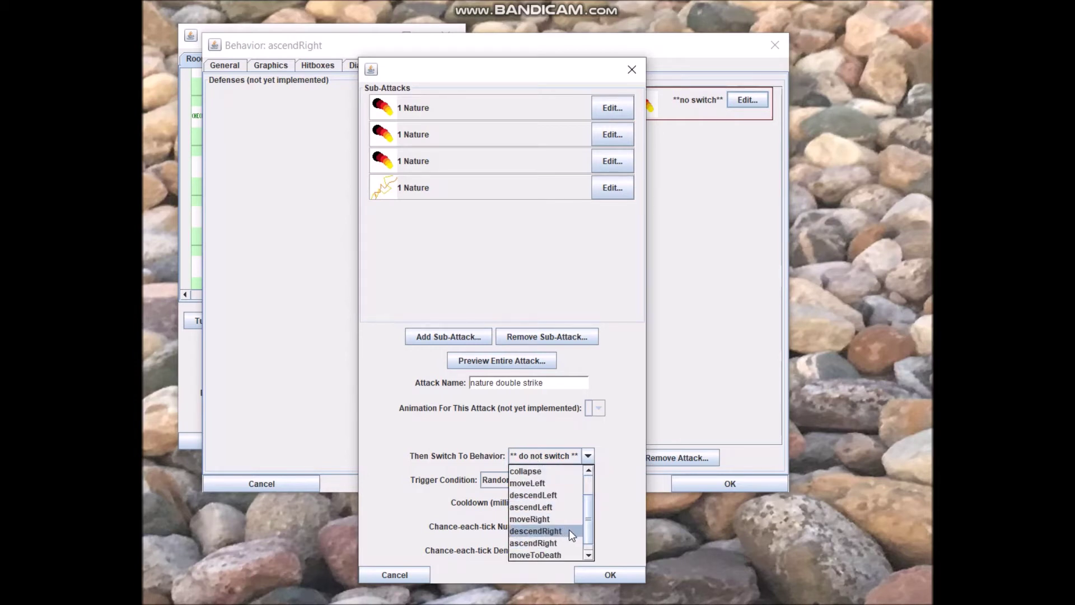
pyautogui.click(569, 529)
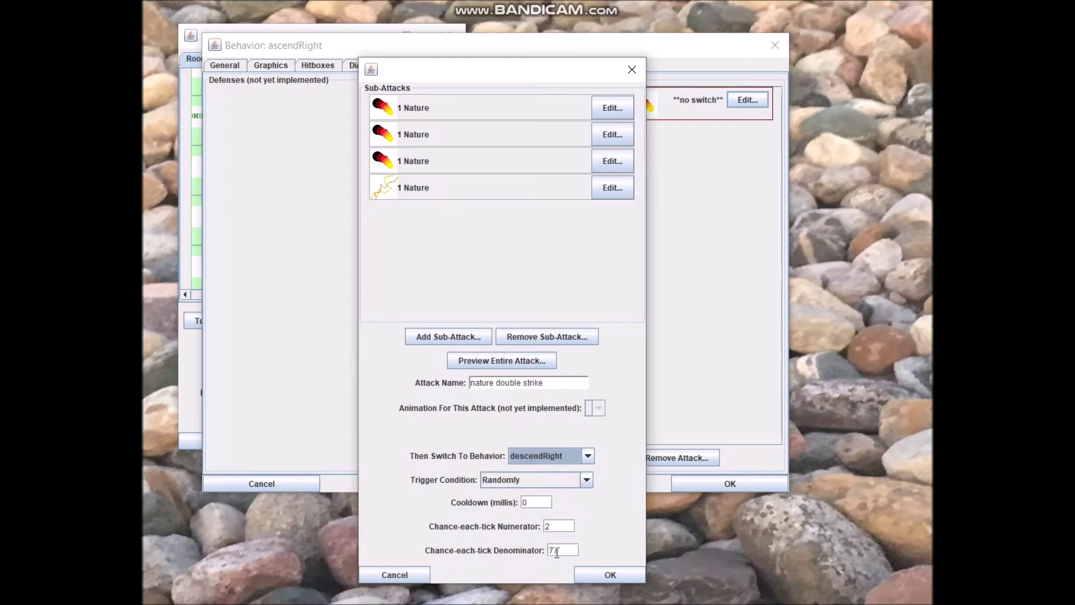
pyautogui.moveTo(558, 551); pyautogui.dragTo(536, 554)
pyautogui.write('33')
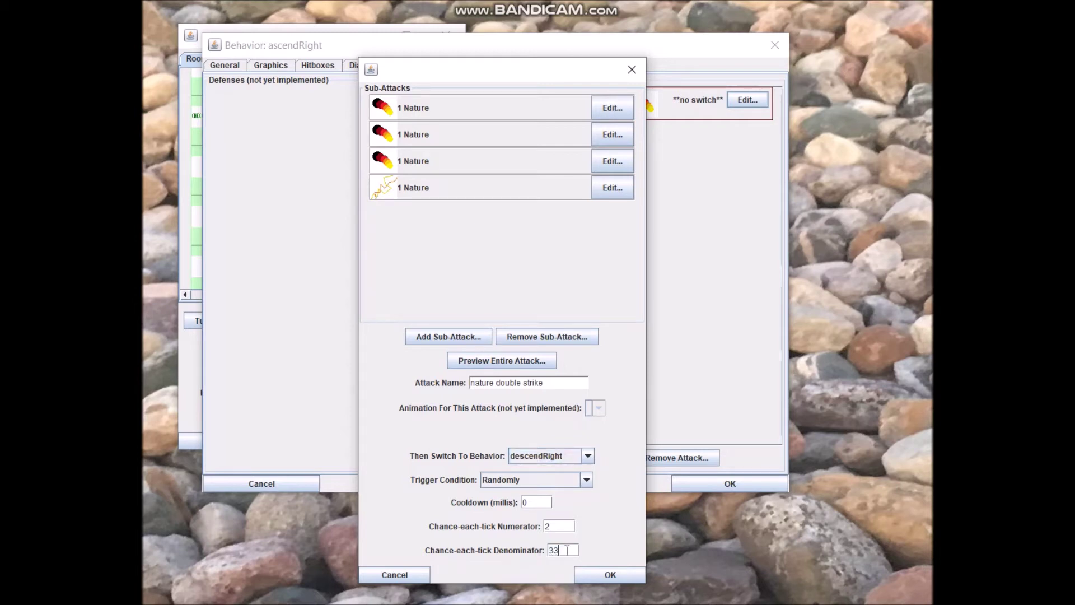
pyautogui.click(610, 575)
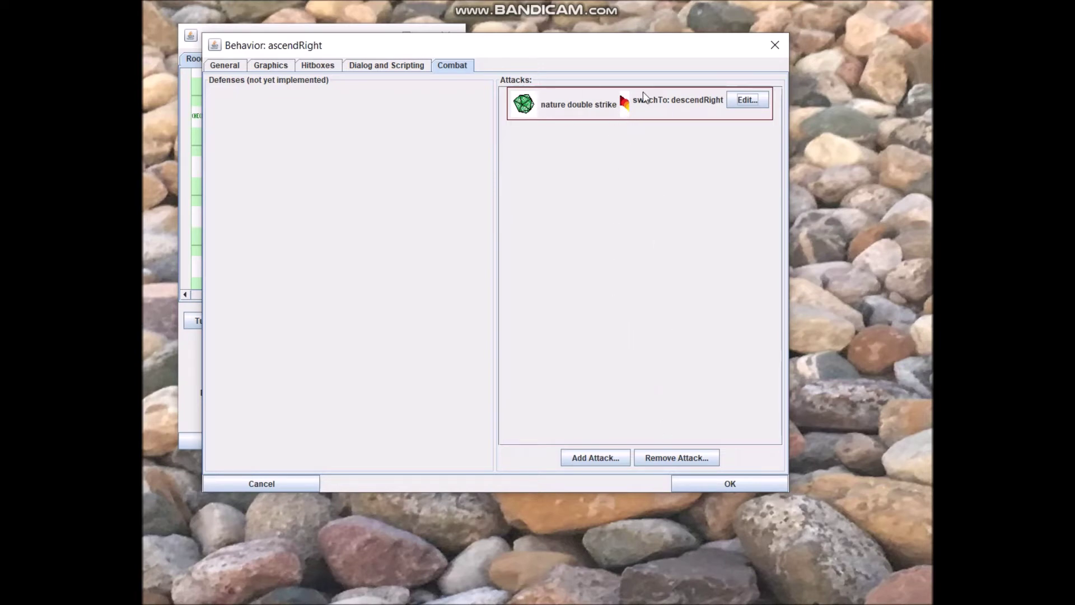
# Accept the ascendRight behavior and the custom NPC's changes, and close the cloudRoom editor
pyautogui.click(727, 484)
pyautogui.click(564, 449)
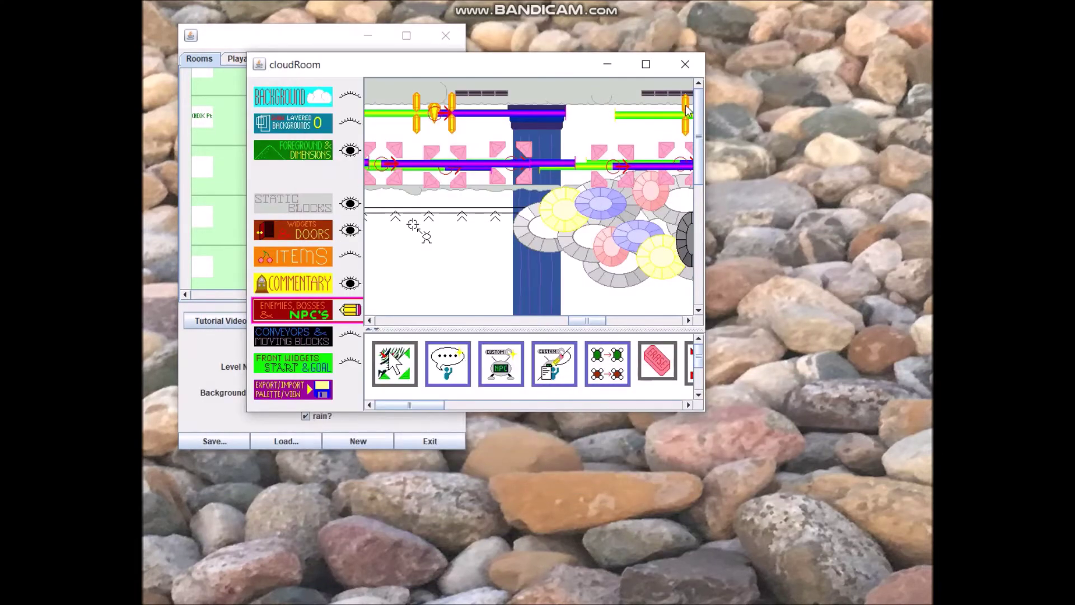
pyautogui.click(685, 63)
# Save the level as "2019-12 quartzy cloud 17" without packing it
pyautogui.click(233, 445)
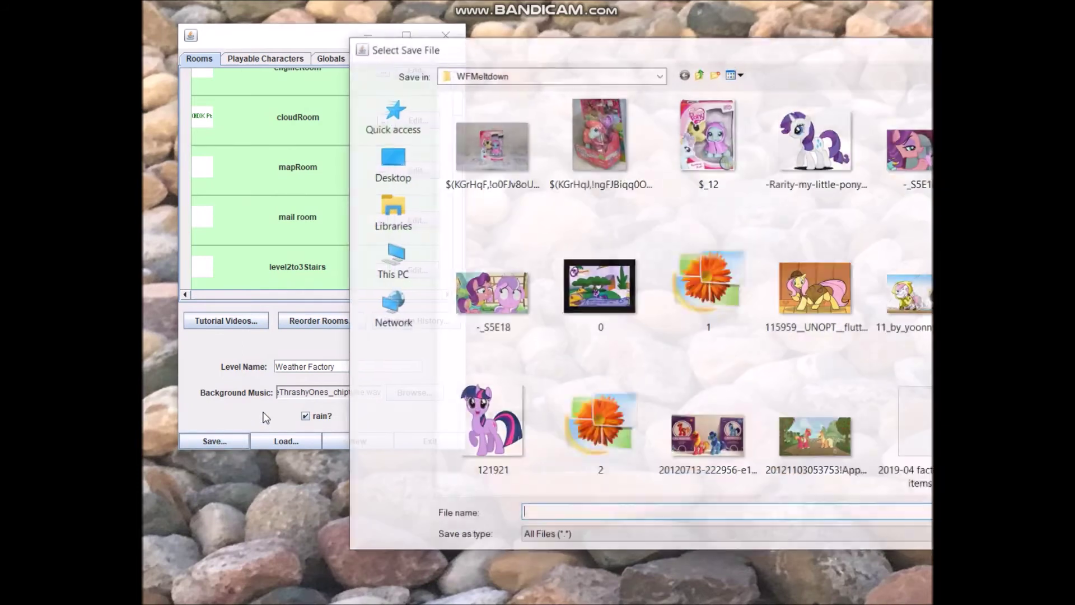
pyautogui.write('2019-12')
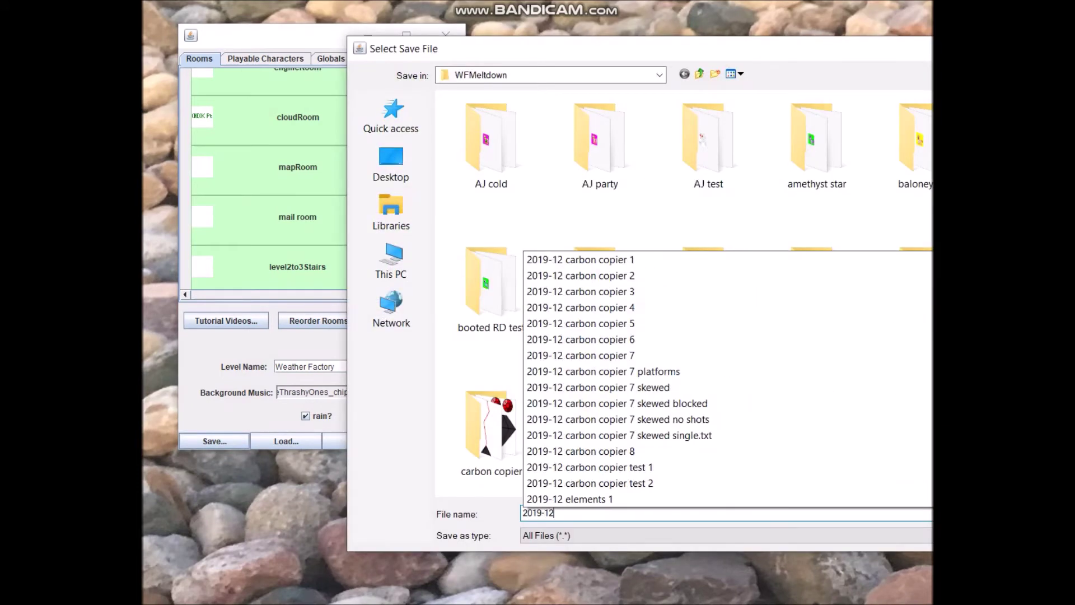
pyautogui.write(' q')
pyautogui.press('Down')
pyautogui.press('Down')
pyautogui.press('Down')
pyautogui.press('Down')
pyautogui.press('Down')
pyautogui.press('Down')
pyautogui.press('Down')
pyautogui.press('Down')
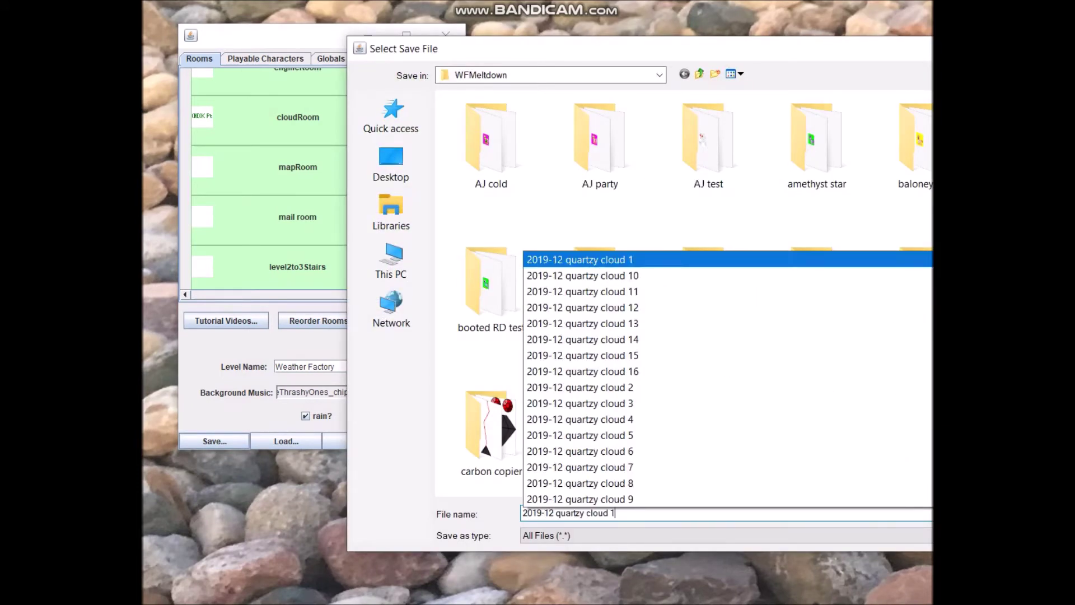
pyautogui.press('BackSpace')
pyautogui.write('7')
pyautogui.press('Return')
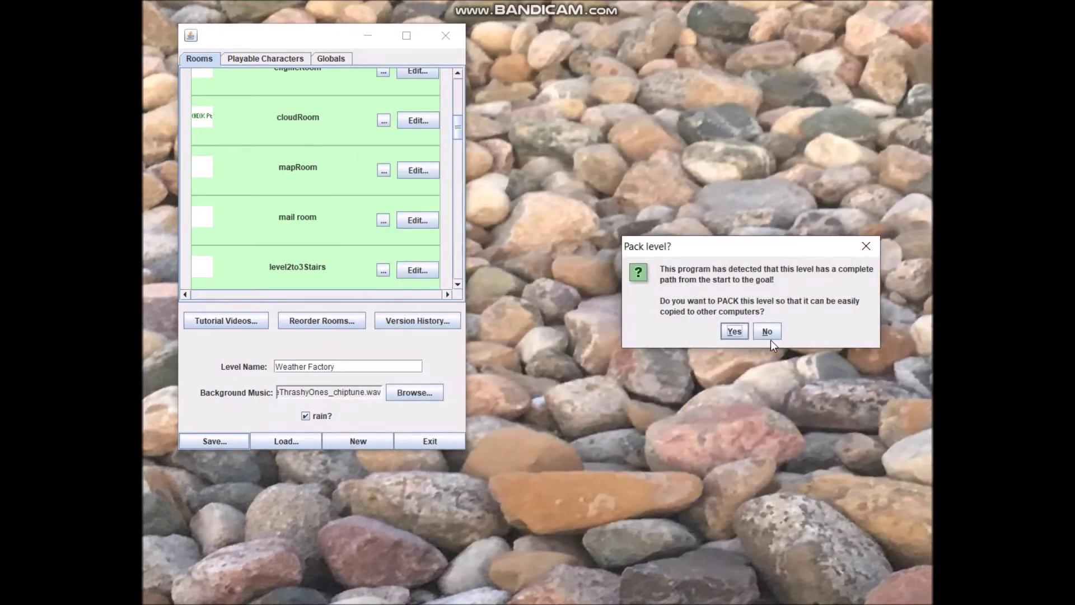
pyautogui.click(767, 331)
# Switch from the level editor to the Weather Factory Meltdown game and load the level "2019-12 quartzy cloud 17"
pyautogui.click(446, 35)
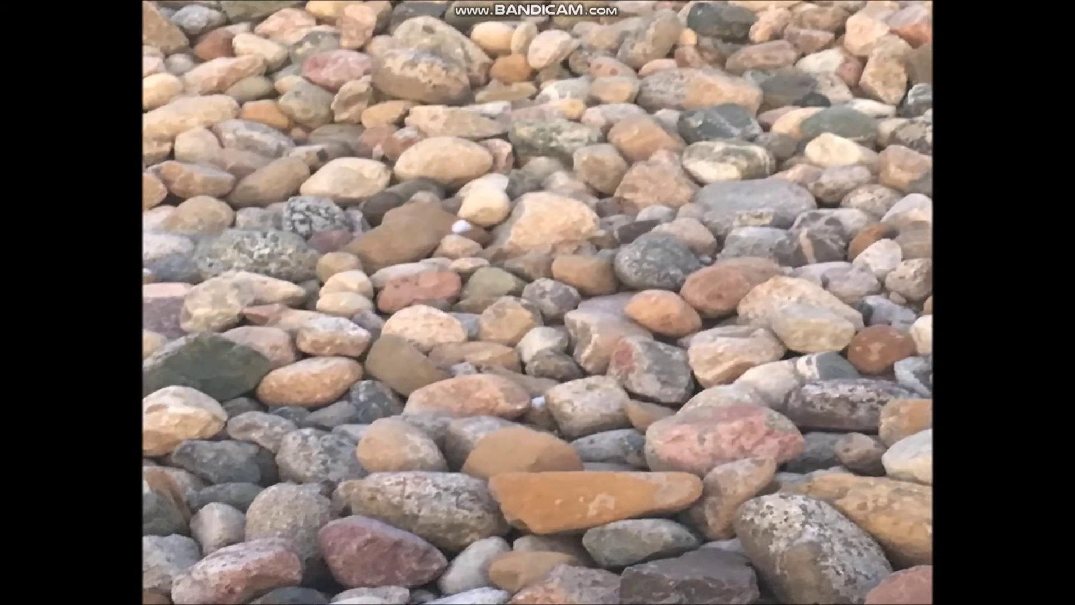
pyautogui.press('n')
pyautogui.write('ly2019-12 q')
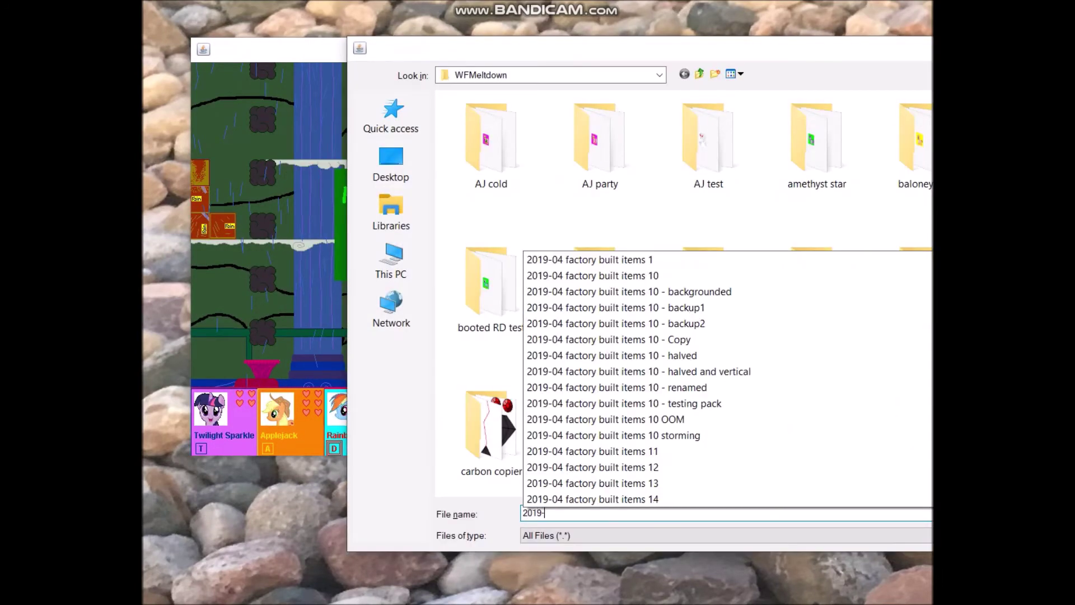
pyautogui.press('Down')
pyautogui.press('Down')
pyautogui.press('Down')
pyautogui.press('Down')
pyautogui.press('Down')
pyautogui.press('Down')
pyautogui.press('Down')
pyautogui.press('Down')
pyautogui.press('Down')
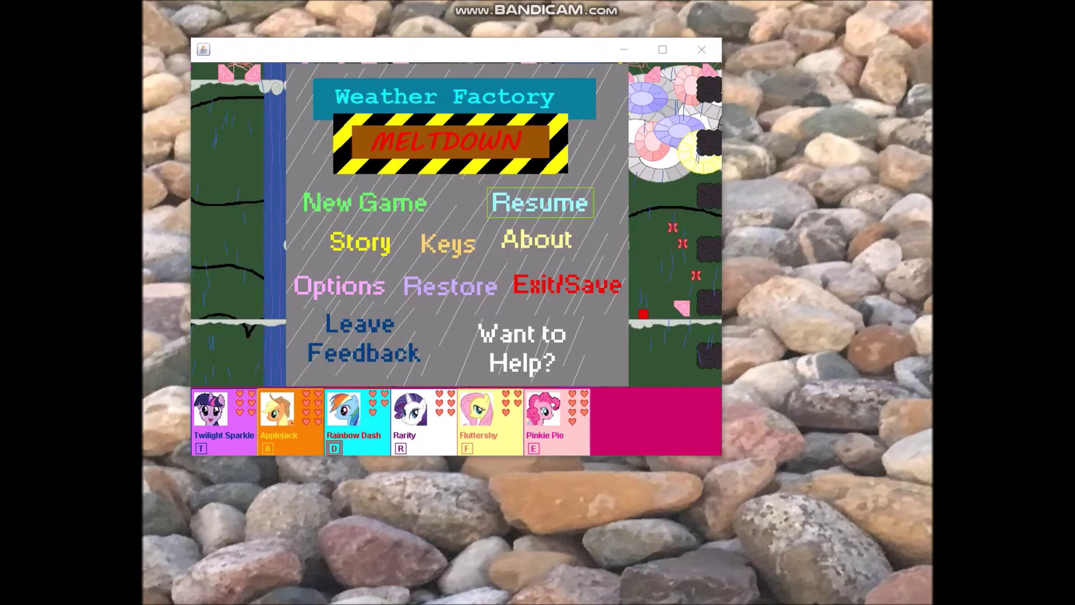
# Playtest the NPC's attacks in the cloud room, alternating between Rainbow Dash and Fluttershy, and pause the game
pyautogui.press('Return')
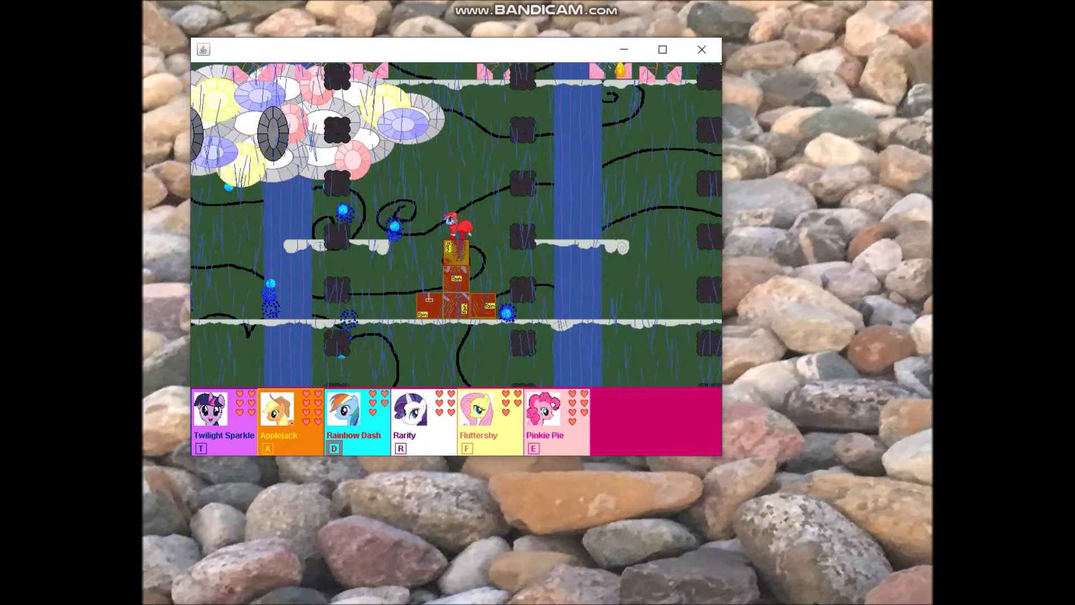
pyautogui.press('f')
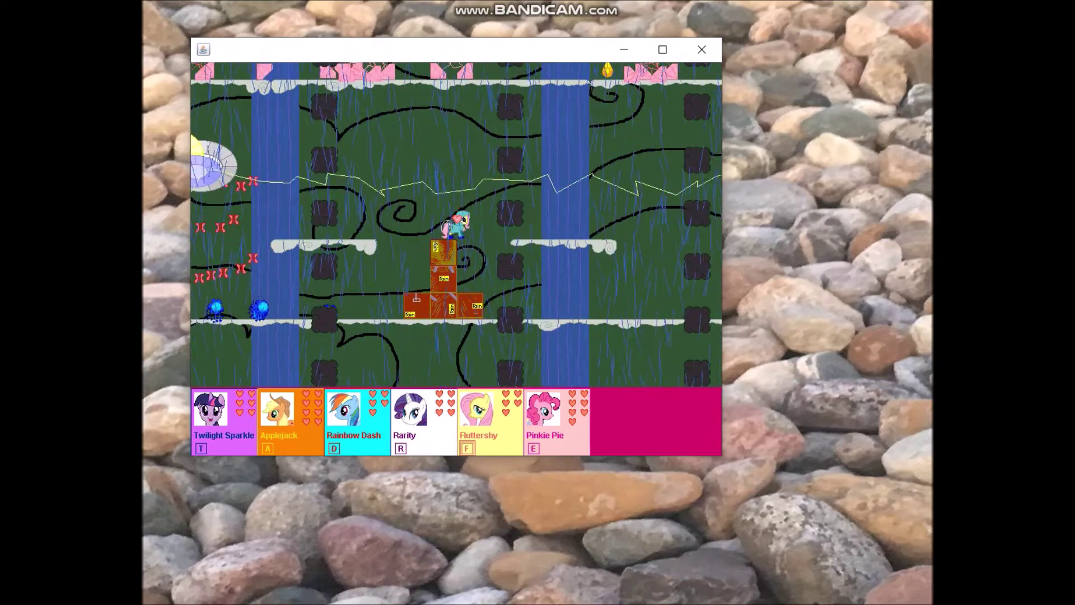
pyautogui.press('Right')
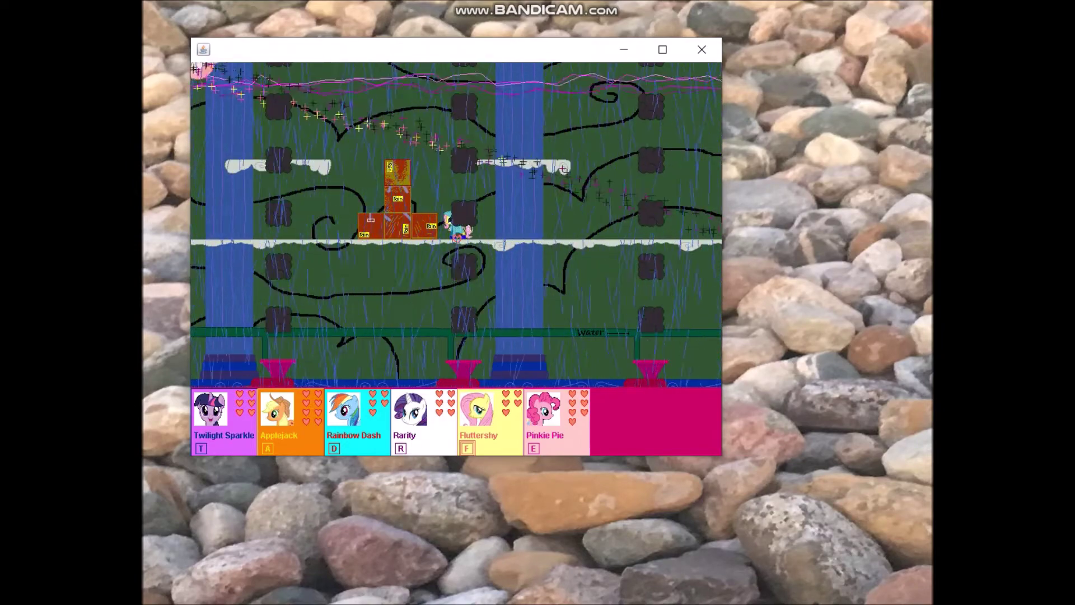
pyautogui.press('d')
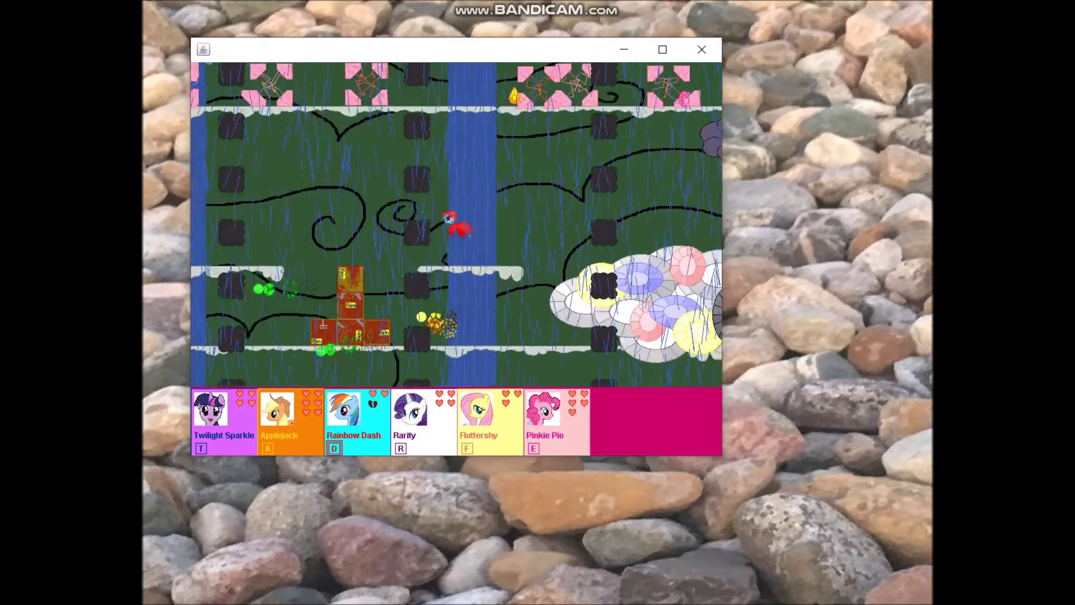
pyautogui.press('f')
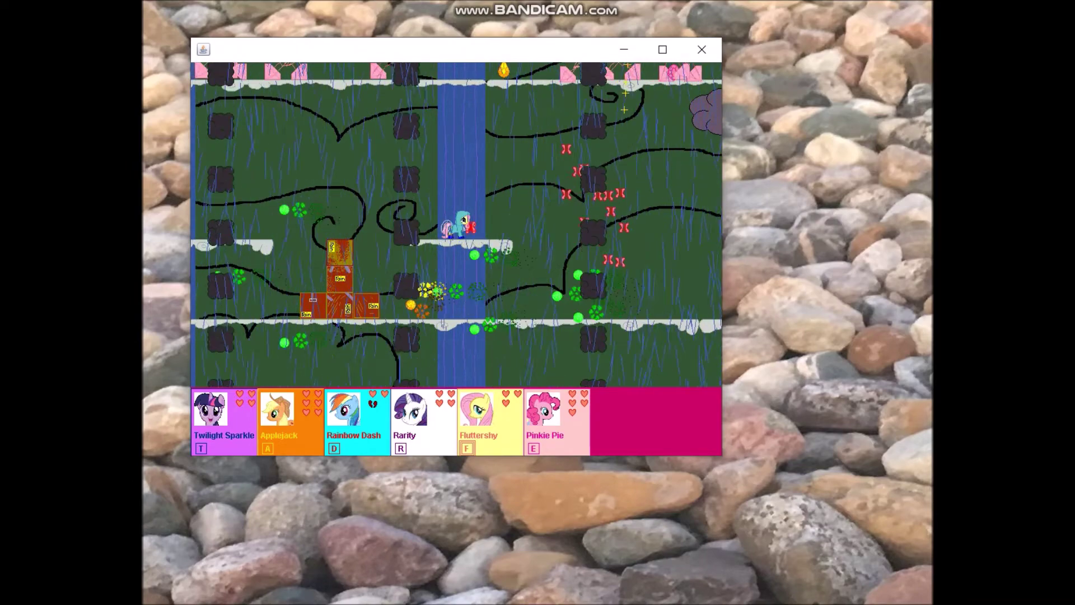
pyautogui.press('d')
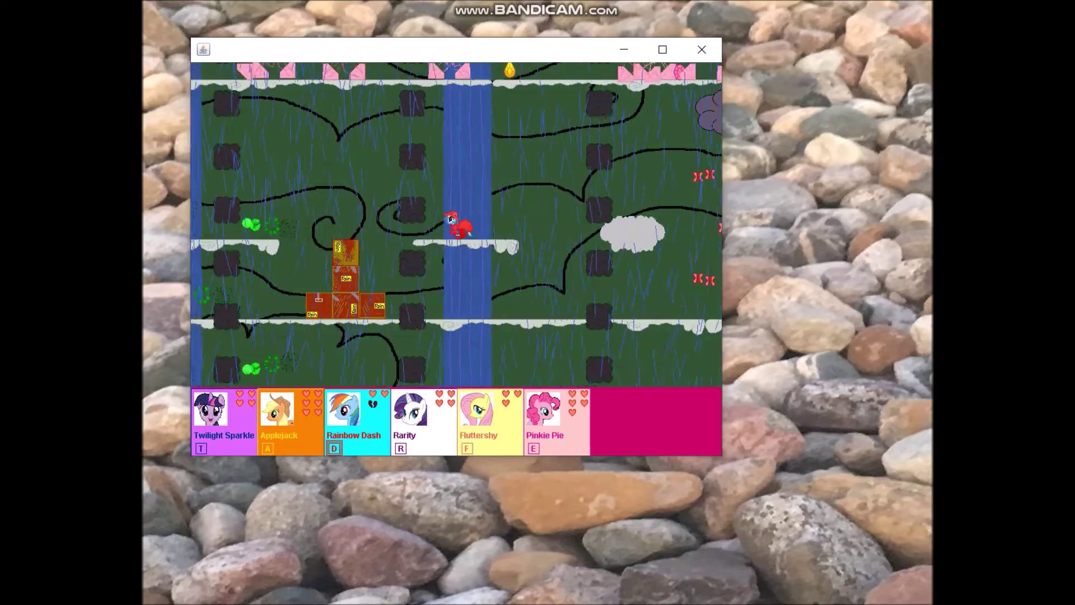
pyautogui.press('Right')
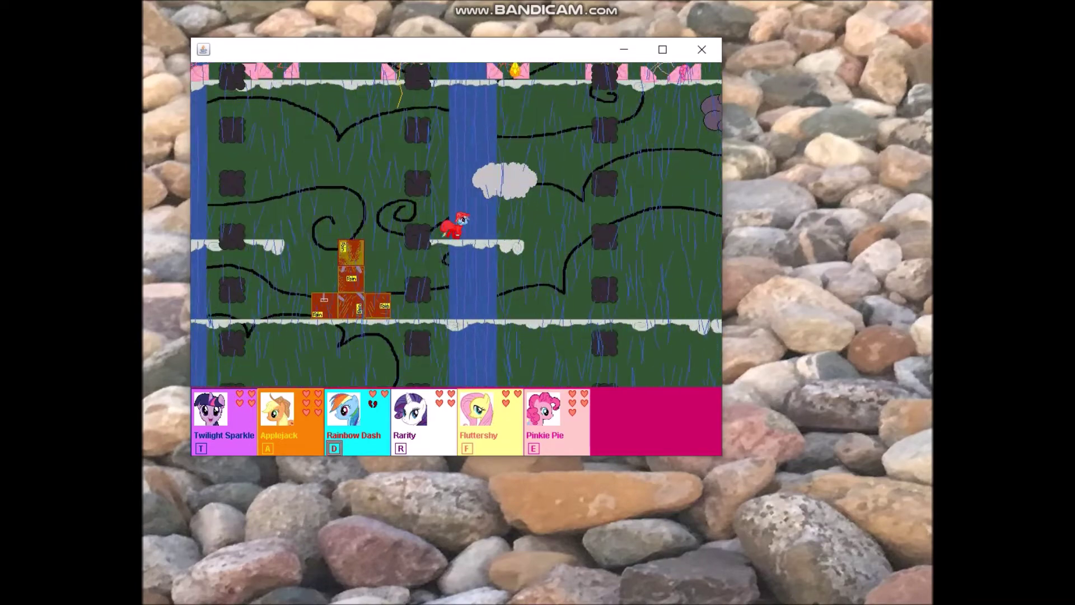
pyautogui.press('Up')
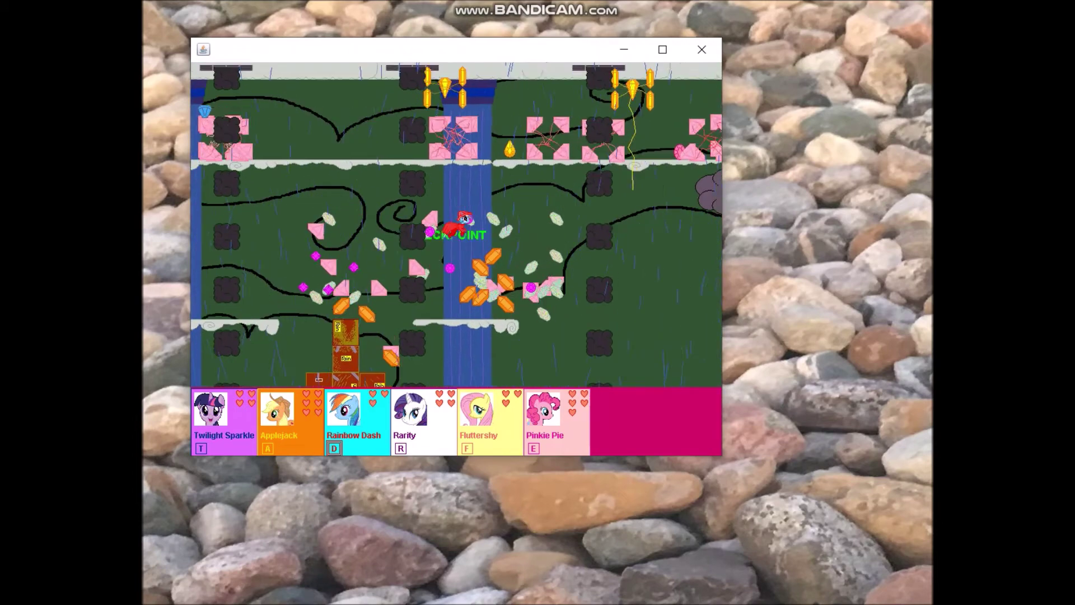
pyautogui.press('Right')
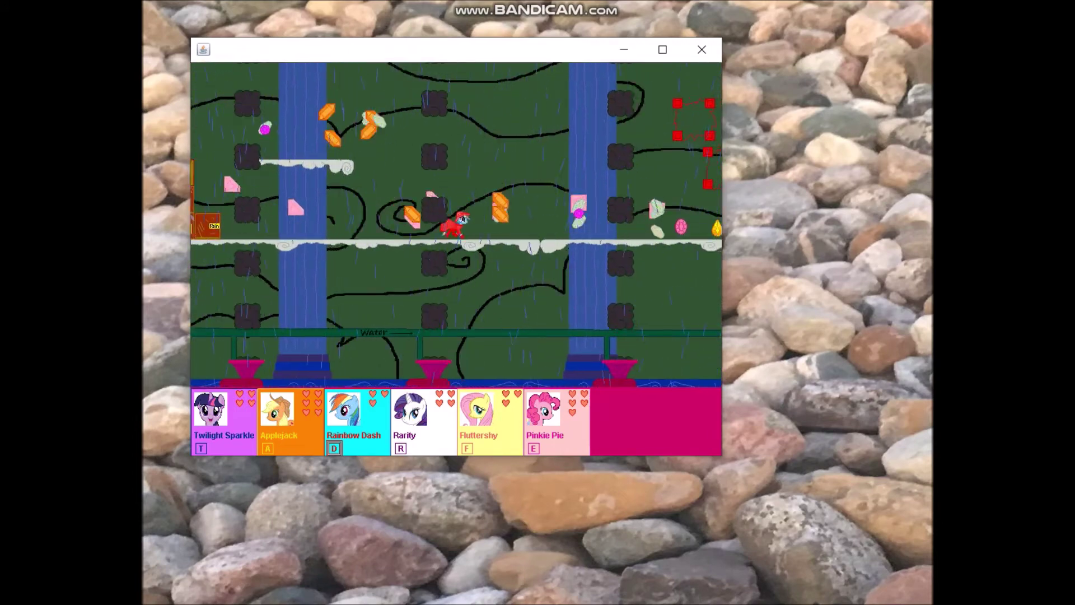
pyautogui.press('f')
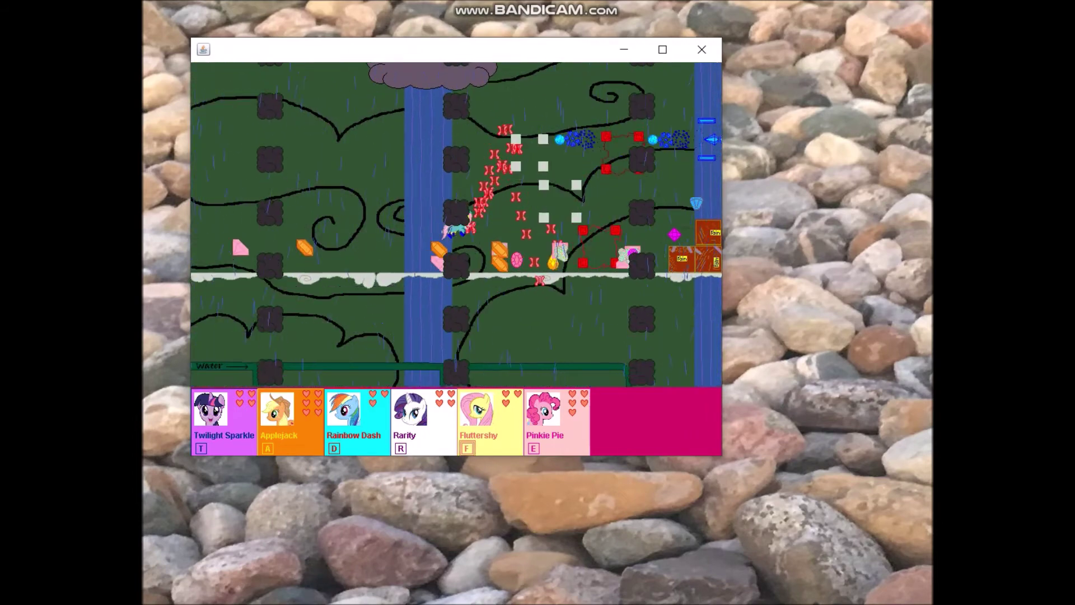
pyautogui.press('Right')
pyautogui.press('d')
pyautogui.press('Escape')
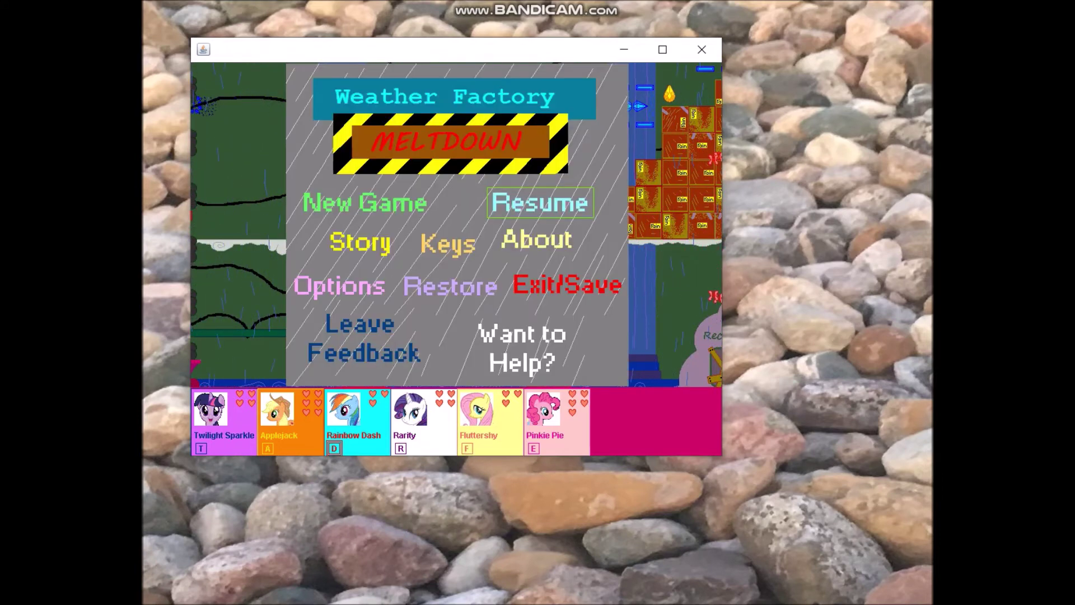
# Switch back to the level editor and reopen the custom NPC in cloudRoom for editing
pyautogui.hotkey('alt', 'Tab')
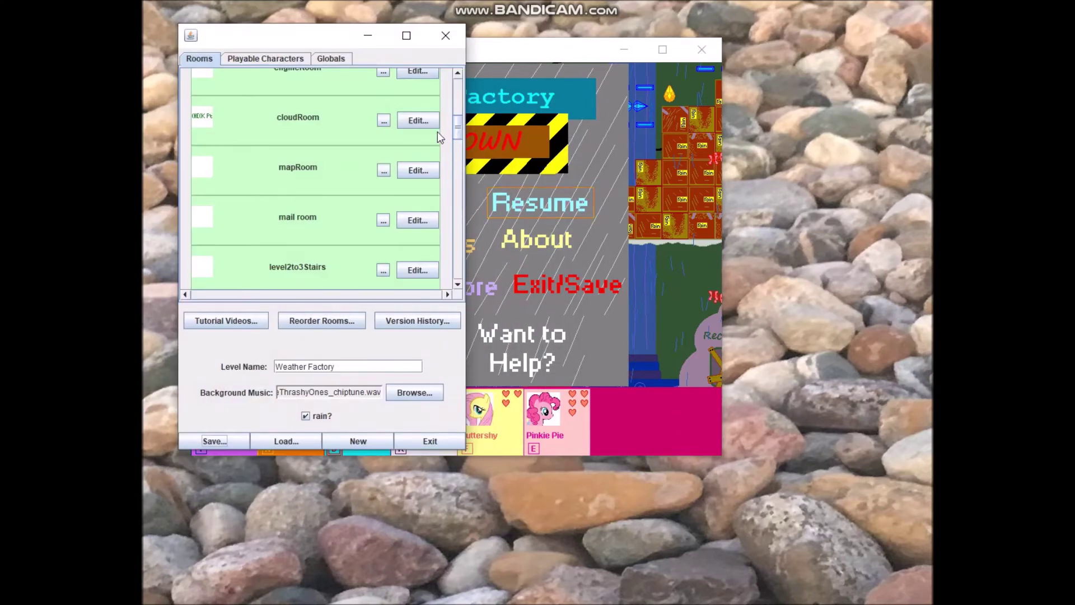
pyautogui.click(418, 121)
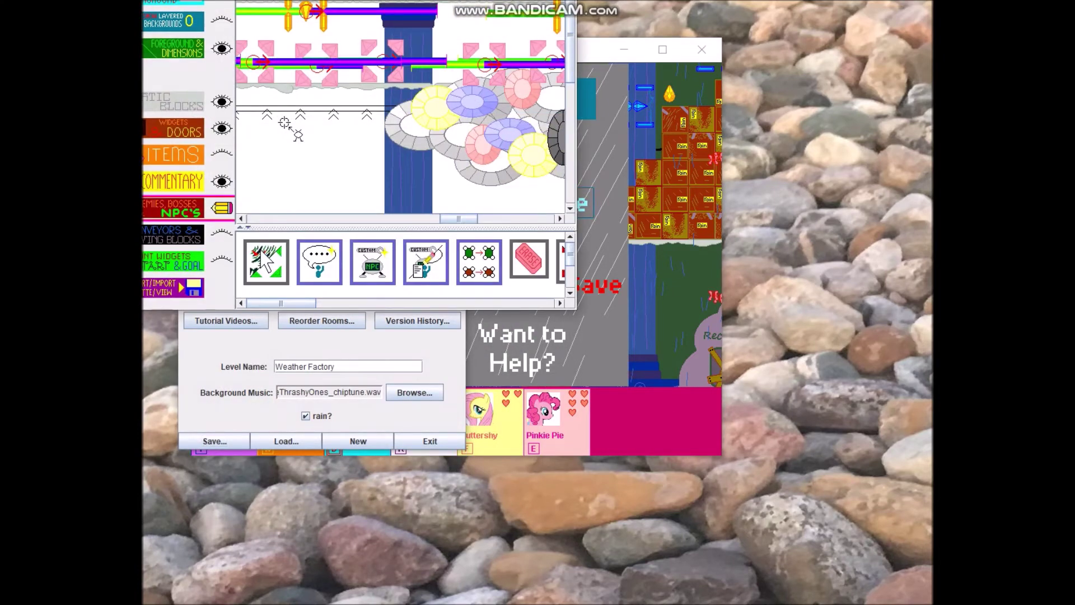
pyautogui.moveTo(401, 424); pyautogui.dragTo(431, 423)
pyautogui.click(508, 391)
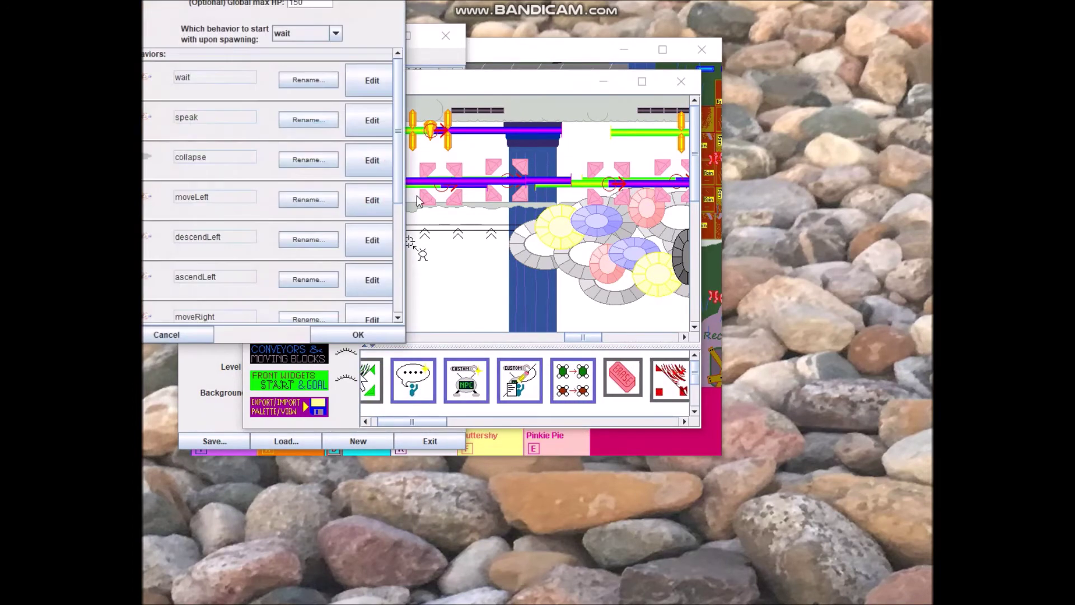
pyautogui.moveTo(318, 0); pyautogui.dragTo(647, 99)
# Examine the combat attacks of the ascendLeft behavior and leave it without changes
pyautogui.click(699, 413)
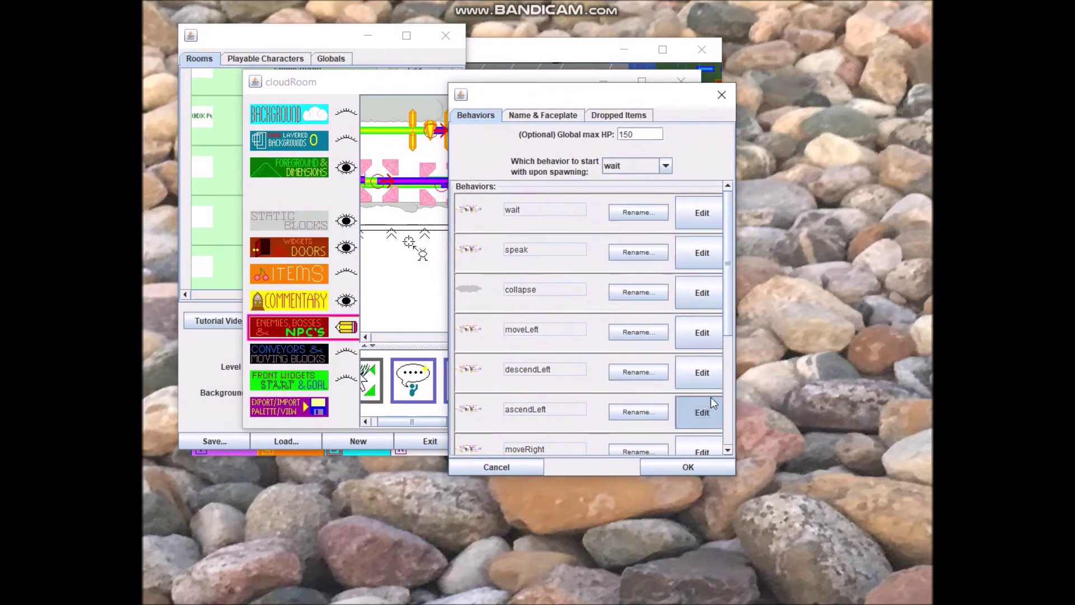
pyautogui.moveTo(385, 0); pyautogui.dragTo(471, 41)
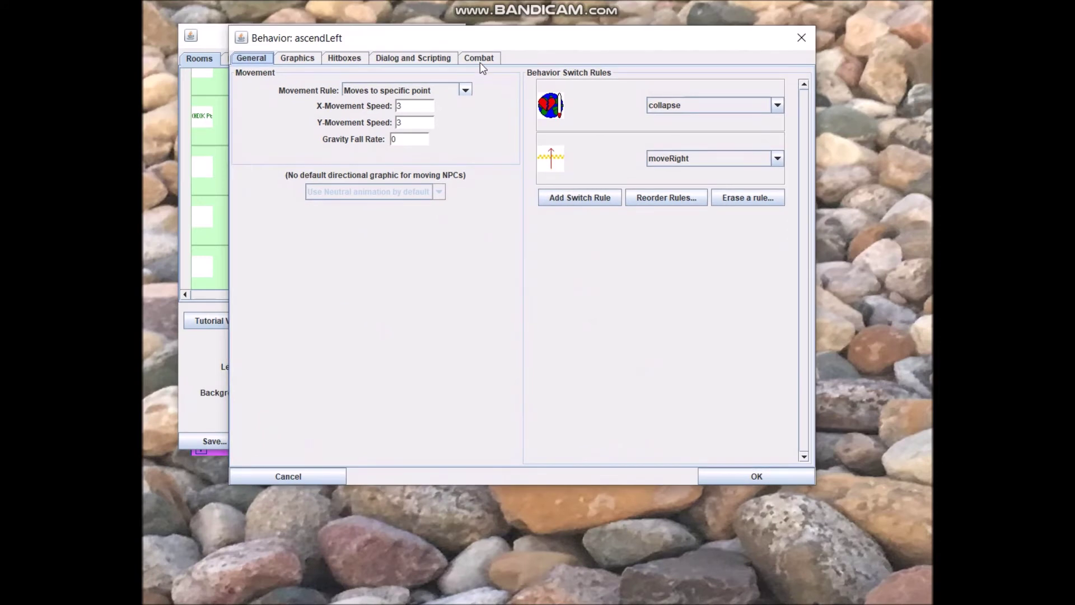
pyautogui.click(480, 60)
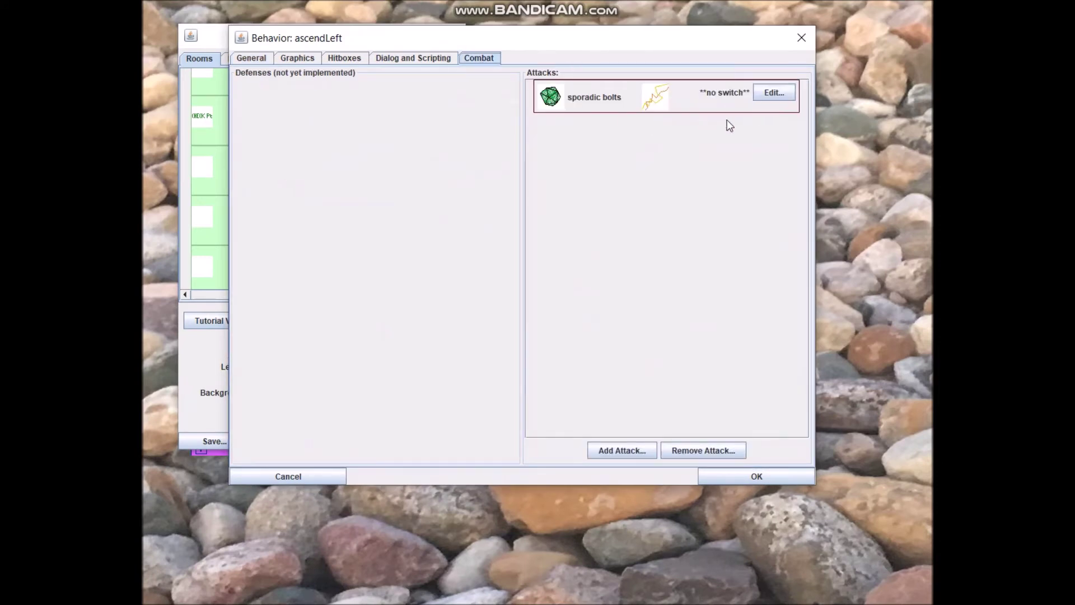
pyautogui.click(285, 476)
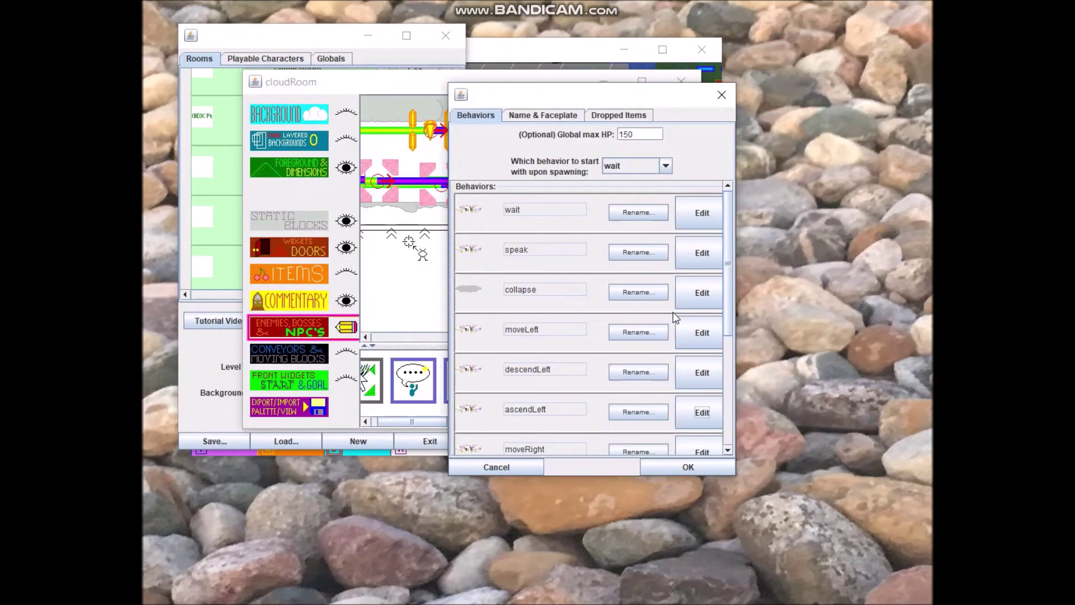
# Examine the olympic spread attack in the descendRight behavior and close it without changes
pyautogui.moveTo(732, 301); pyautogui.dragTo(733, 383)
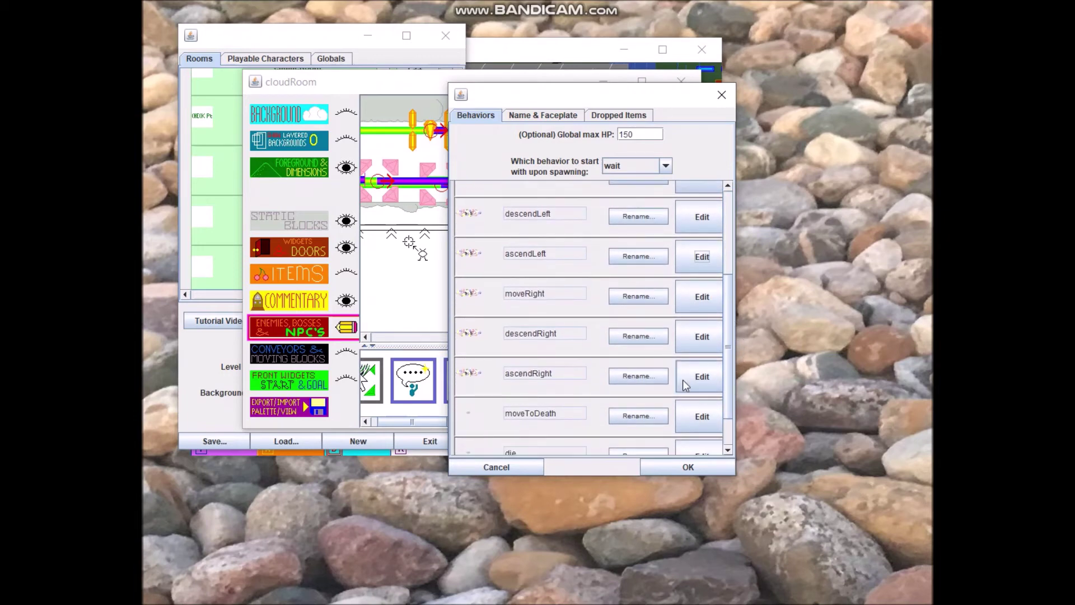
pyautogui.click(693, 340)
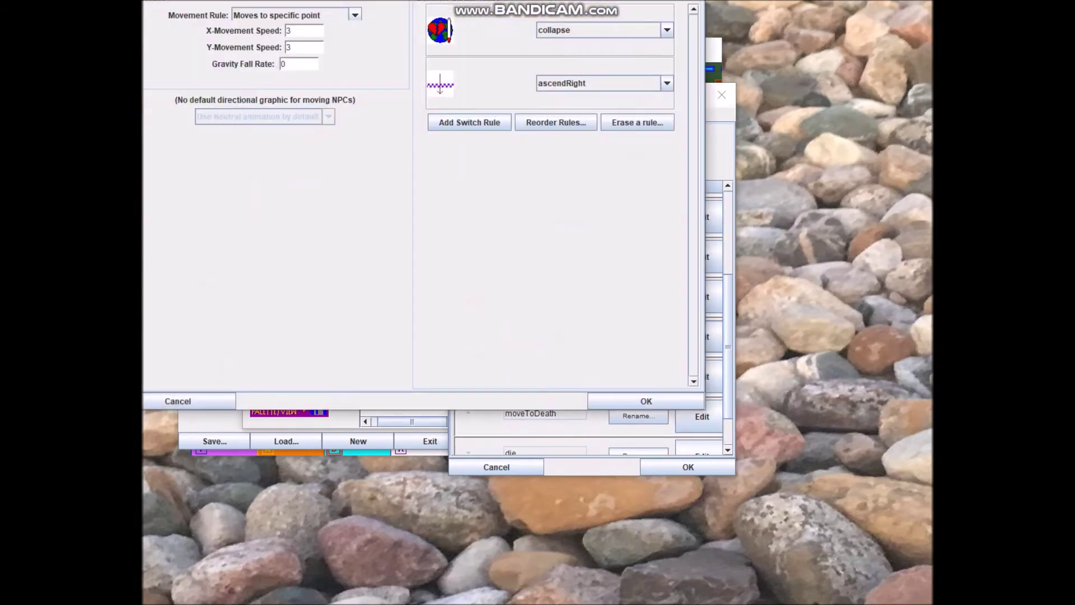
pyautogui.click(441, 48)
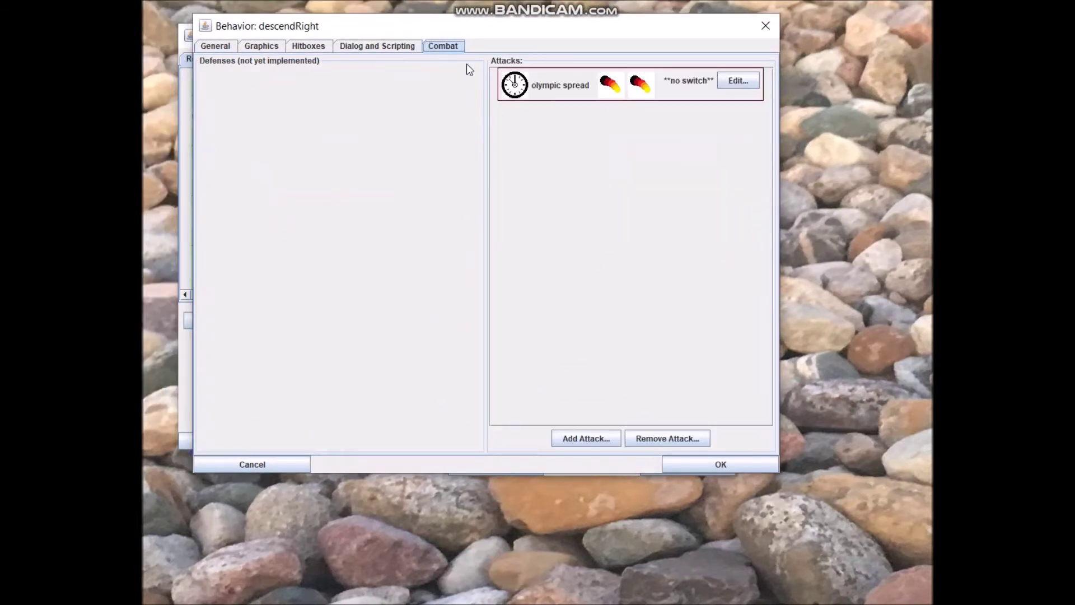
pyautogui.click(727, 84)
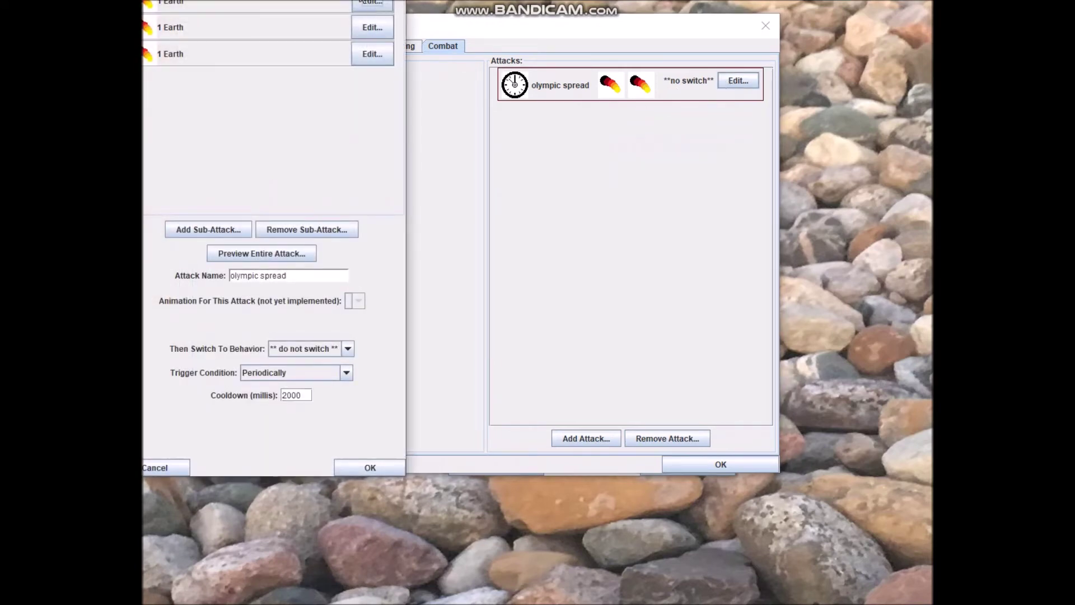
pyautogui.click(392, 0)
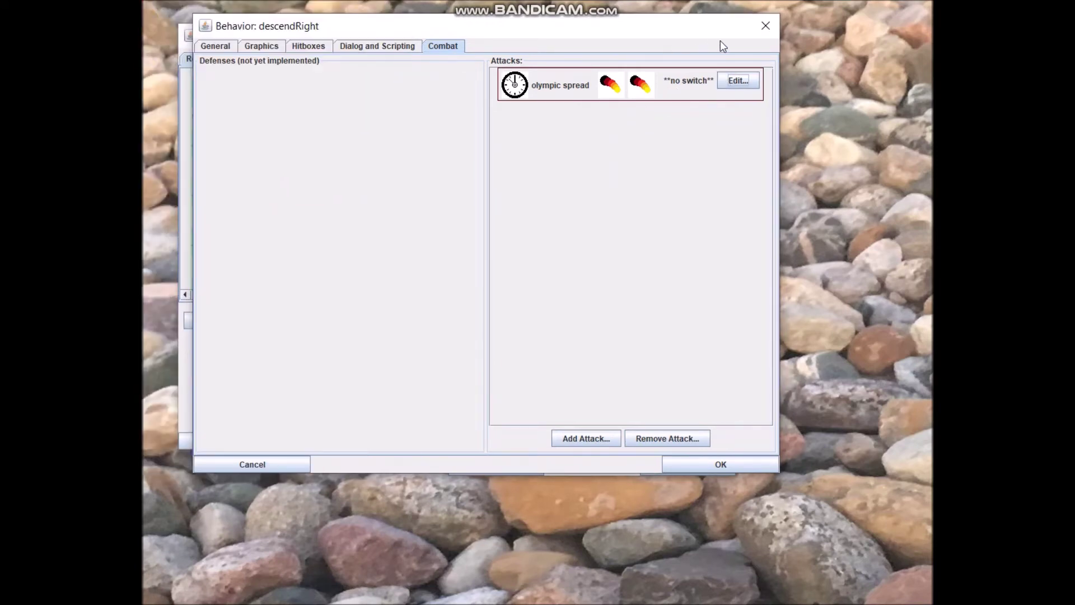
pyautogui.click(764, 32)
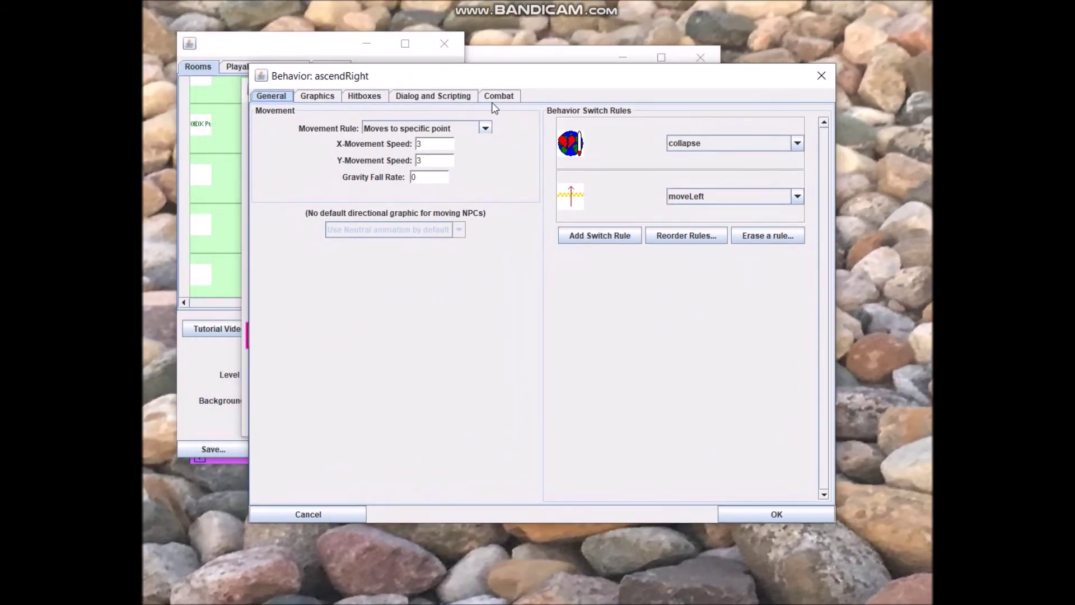
# Make the ThundeRay sub-attack of ascendRight's nature double strike persist through behavior-switching
pyautogui.click(497, 97)
pyautogui.click(795, 131)
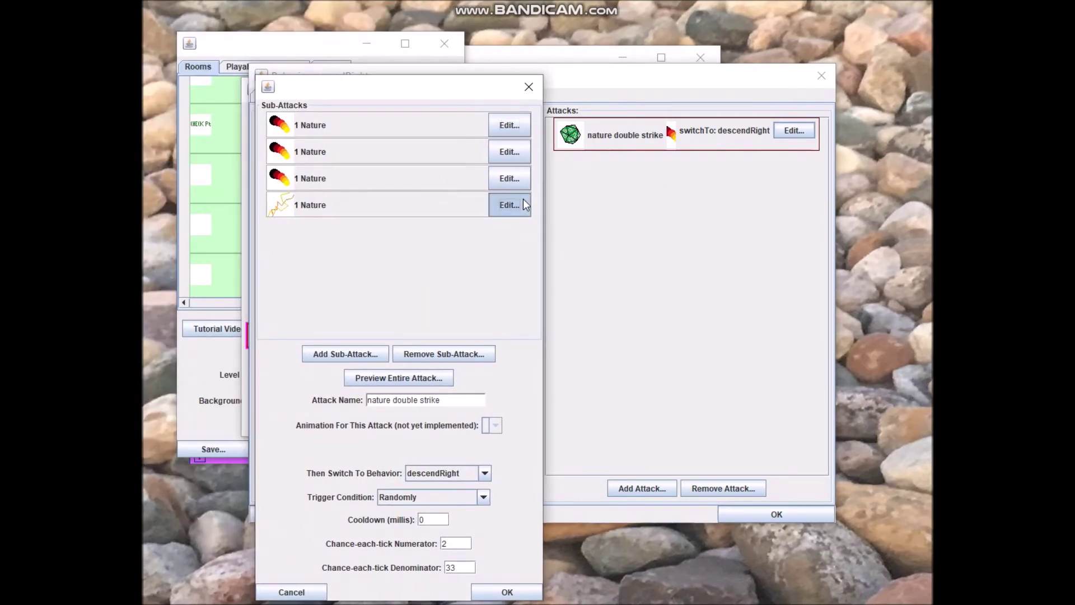
pyautogui.click(510, 205)
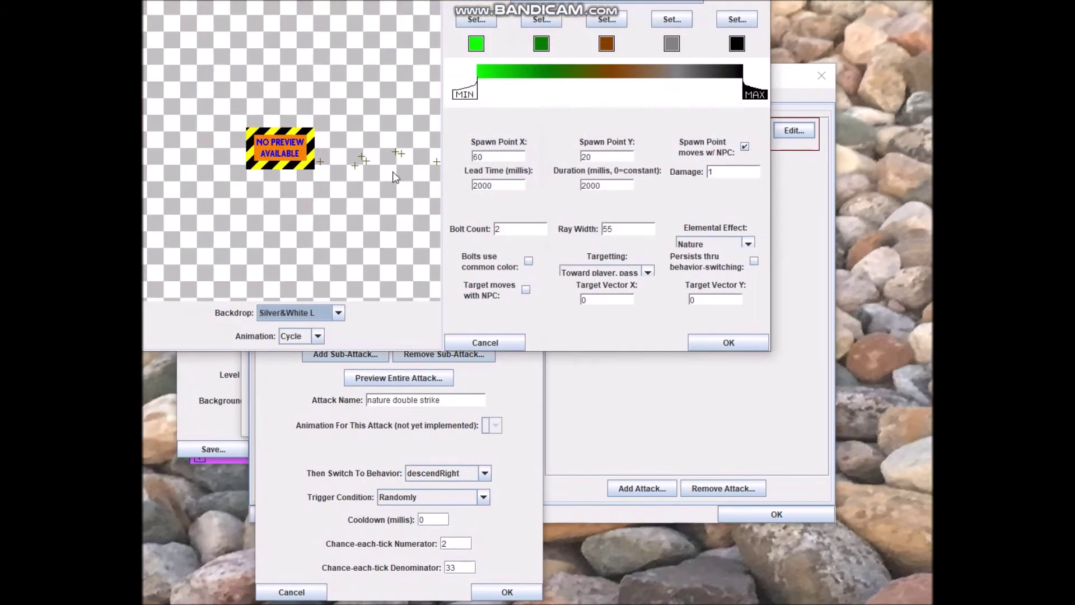
pyautogui.click(754, 261)
pyautogui.click(733, 344)
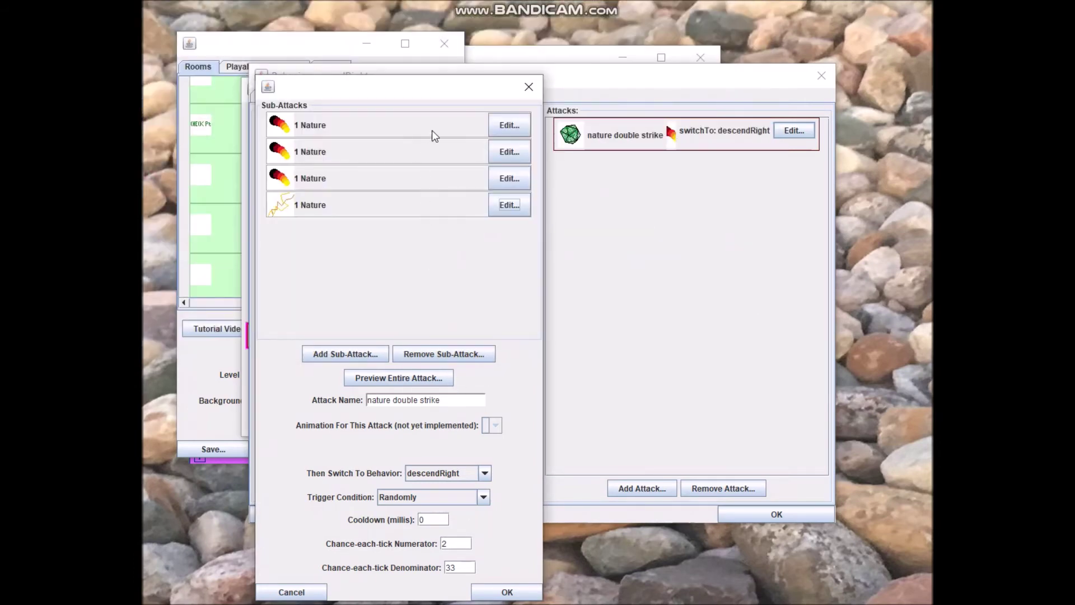
# Set nature double strike's chance-each-tick denominator to 77, accept the ascendRight and NPC changes, and close cloudRoom
pyautogui.moveTo(444, 97); pyautogui.dragTo(445, 83)
pyautogui.moveTo(464, 553); pyautogui.dragTo(421, 554)
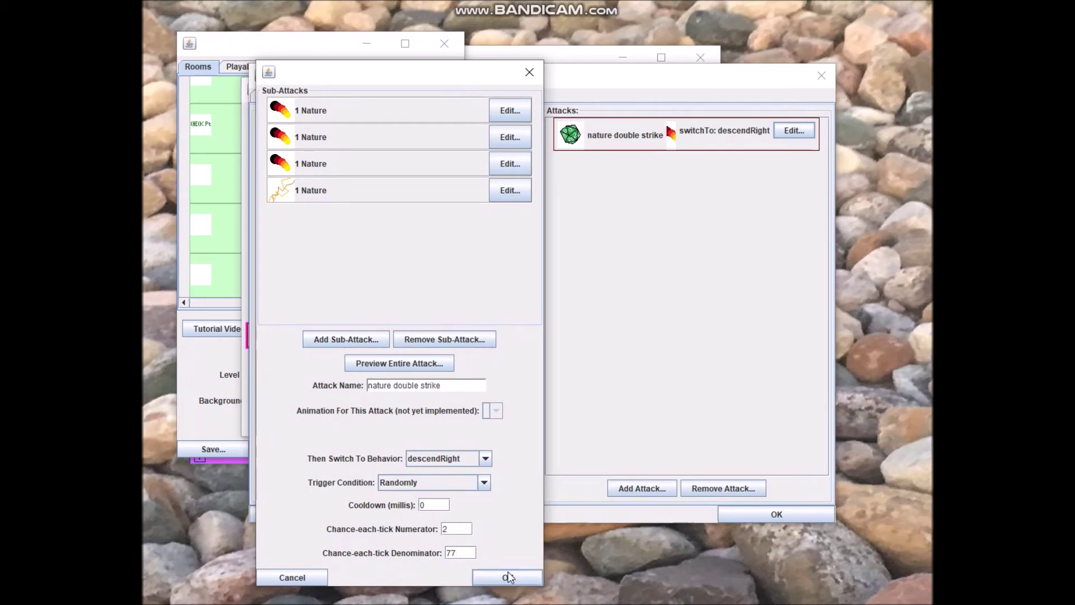
pyautogui.click(507, 578)
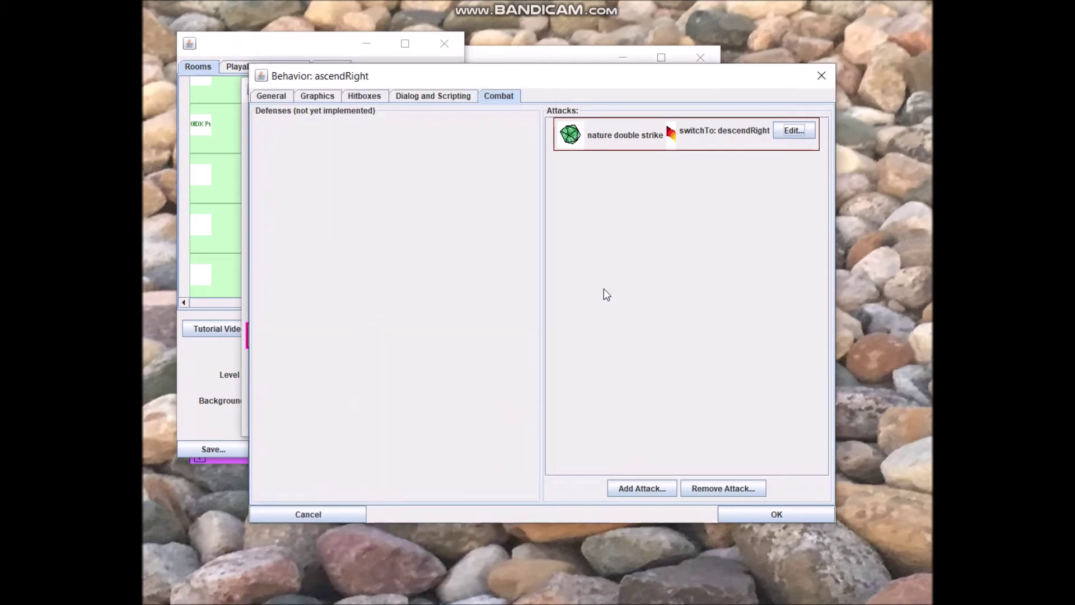
pyautogui.click(751, 516)
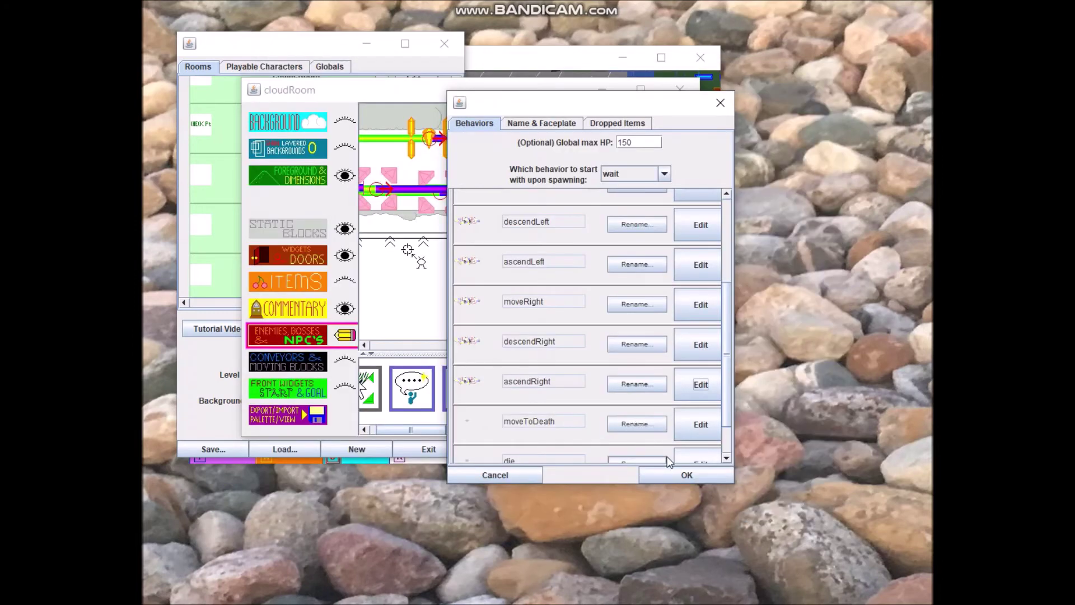
pyautogui.click(716, 473)
pyautogui.click(693, 95)
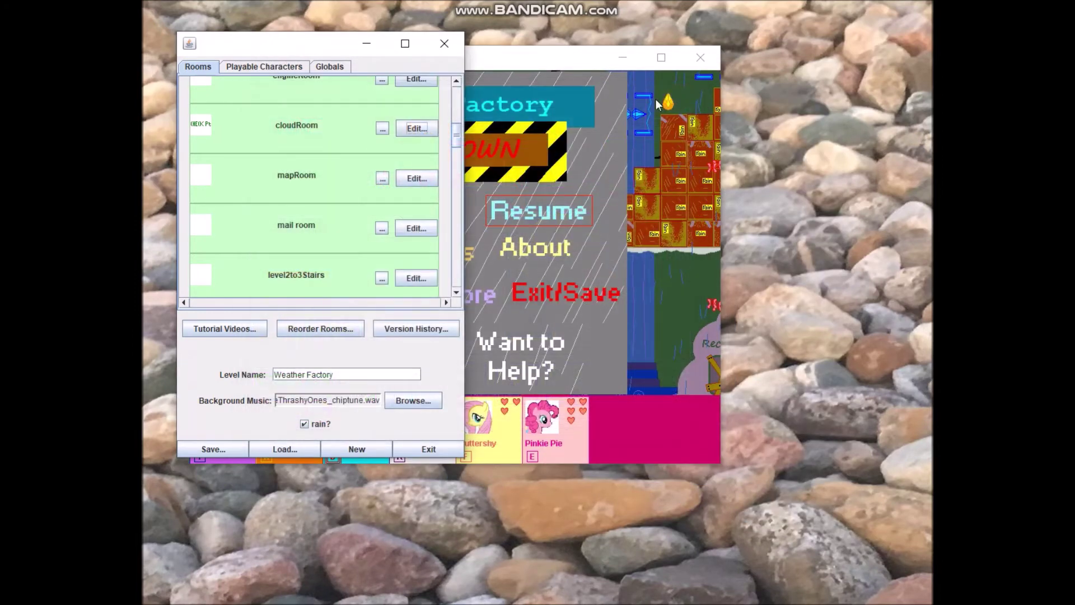
# Save the Weather Factory level to a file whose name starts with "2019-12 q" and pack it for other computers
pyautogui.click(227, 444)
pyautogui.write('2019-12')
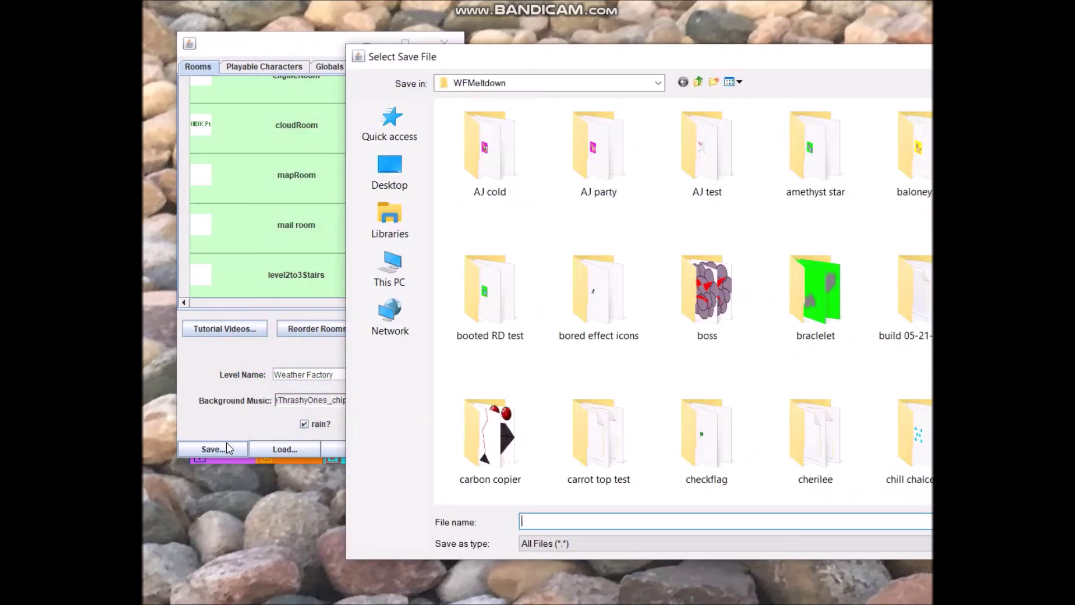
pyautogui.write(' q')
pyautogui.press('Down')
pyautogui.press('Down')
pyautogui.press('Down')
pyautogui.press('Down')
pyautogui.press('Down')
pyautogui.press('Down')
pyautogui.press('Down')
pyautogui.press('Down')
pyautogui.press('Down')
pyautogui.press('Return')
pyautogui.press('Return')
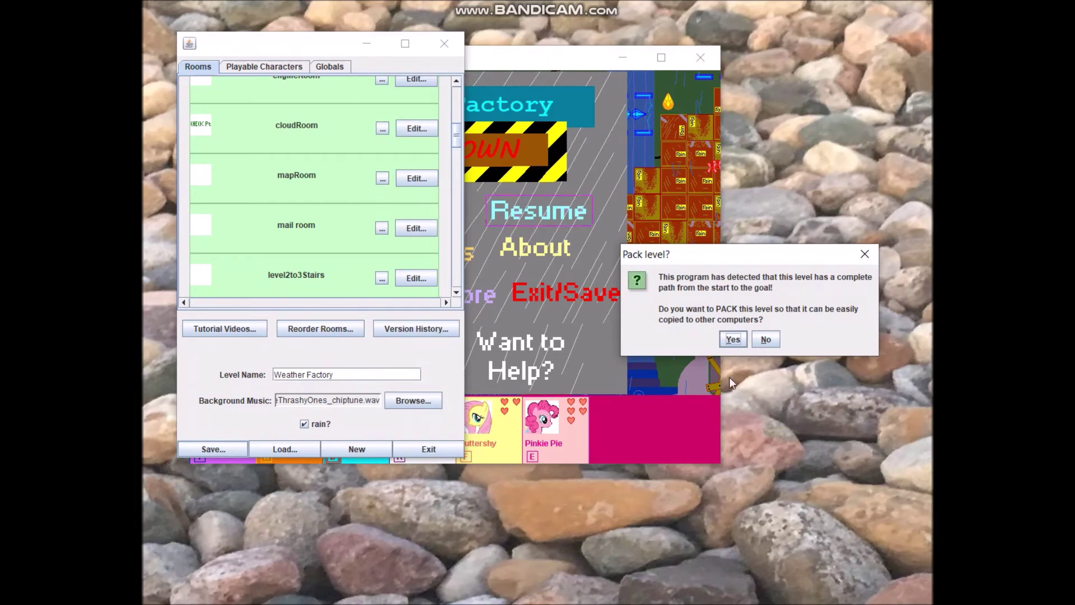
pyautogui.click(731, 338)
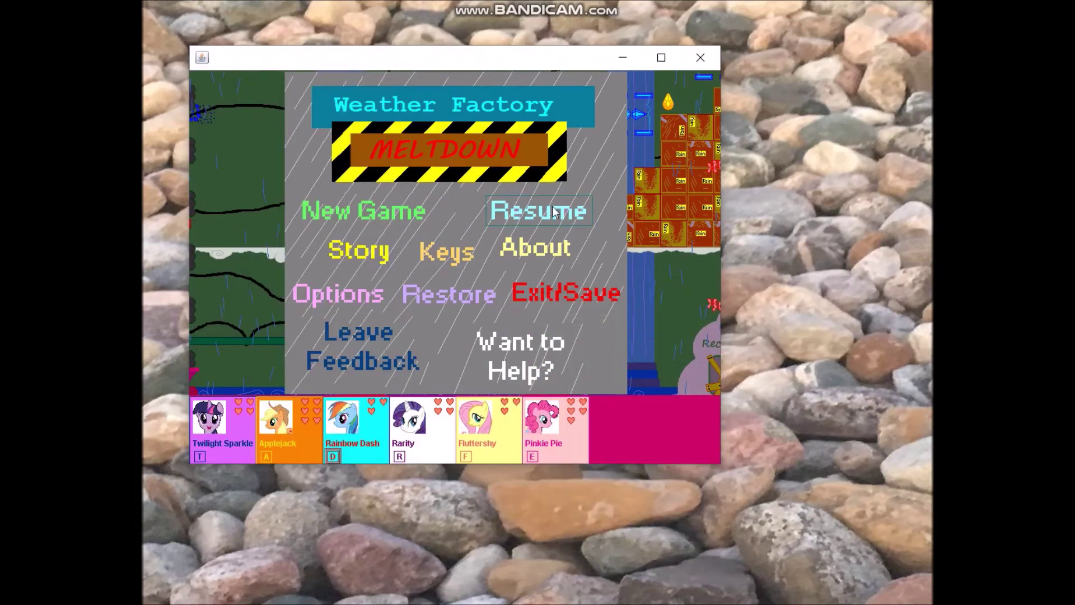
# Switch to the Weather Factory Meltdown game, reset it and load the saved level whose name starts with "2019-12 q"
pyautogui.click(558, 228)
pyautogui.click(557, 228)
pyautogui.write('2019-12 q')
pyautogui.press('Down')
pyautogui.press('Down')
pyautogui.press('Down')
pyautogui.press('Down')
pyautogui.press('Down')
pyautogui.press('Down')
pyautogui.press('Down')
pyautogui.press('Down')
pyautogui.press('Down')
pyautogui.press('Down')
pyautogui.press('Down')
pyautogui.press('Up')
pyautogui.press('Return')
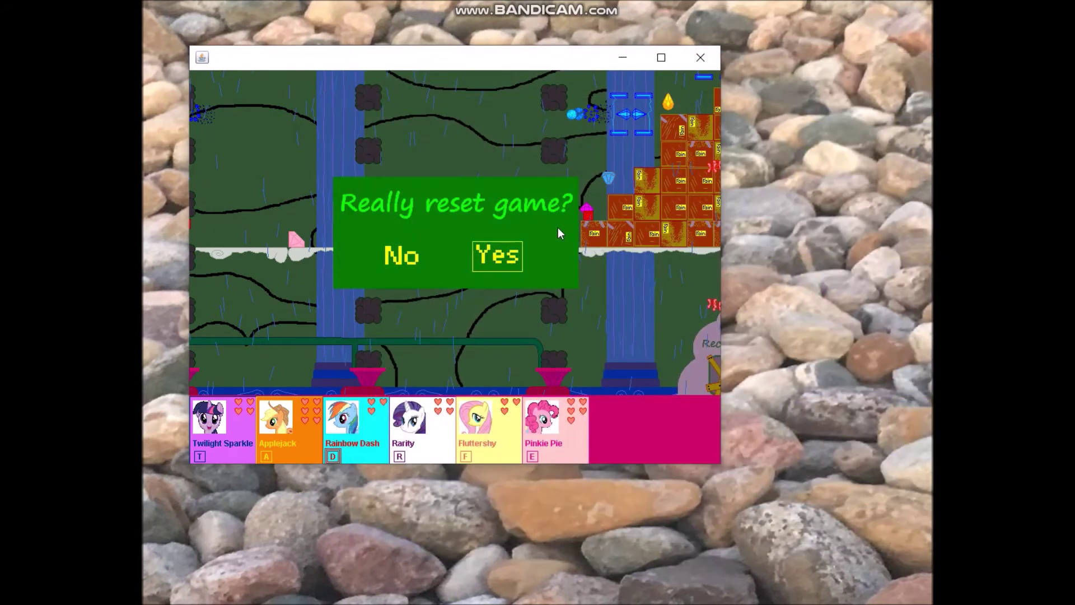
pyautogui.press('Return')
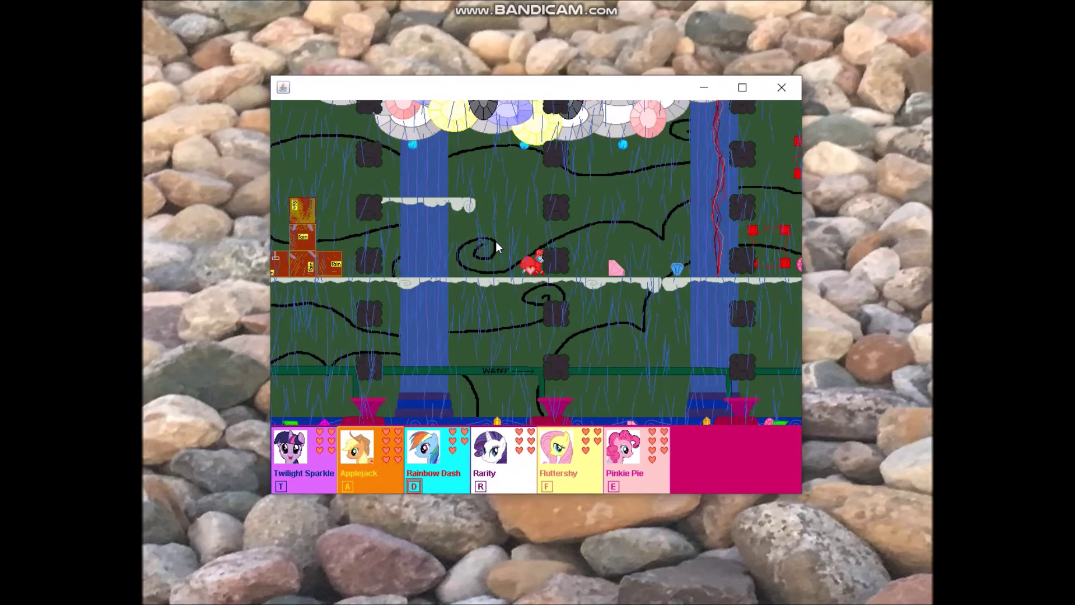
# Playtest the NPC's blue fireball attack in the cloud room as Rainbow Dash, moving and flying to dodge the shots
pyautogui.press('Right')
pyautogui.press('Left')
pyautogui.press('Left')
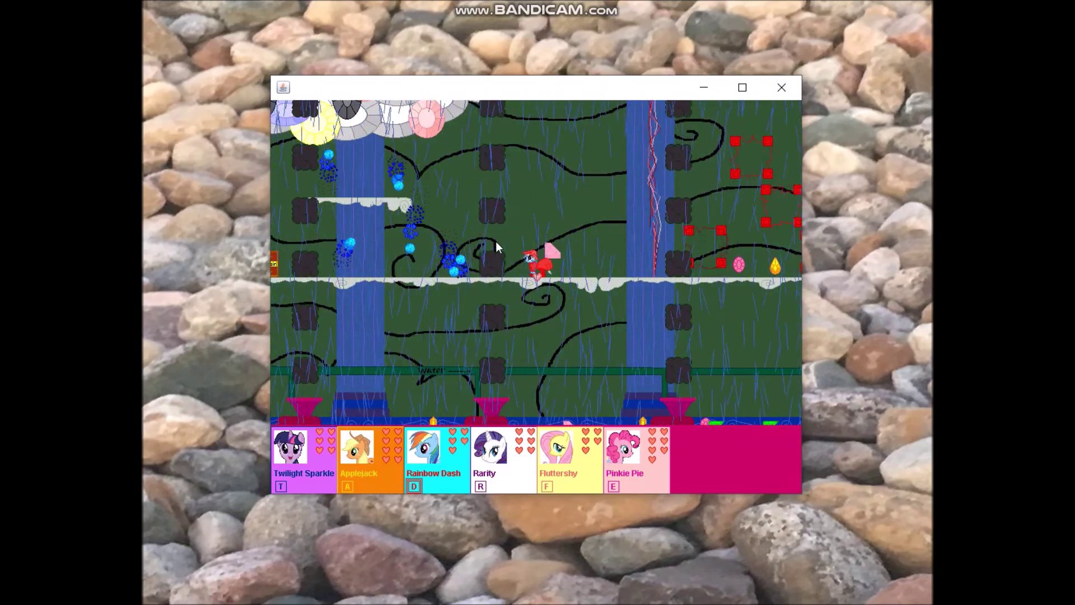
pyautogui.press('Left')
pyautogui.press('Up')
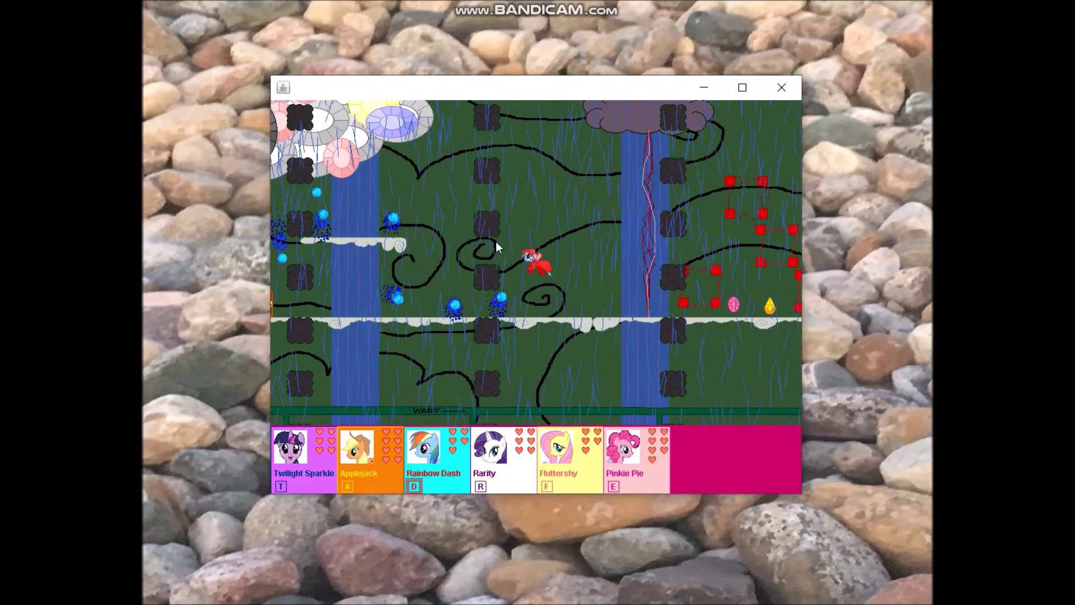
pyautogui.press('Left')
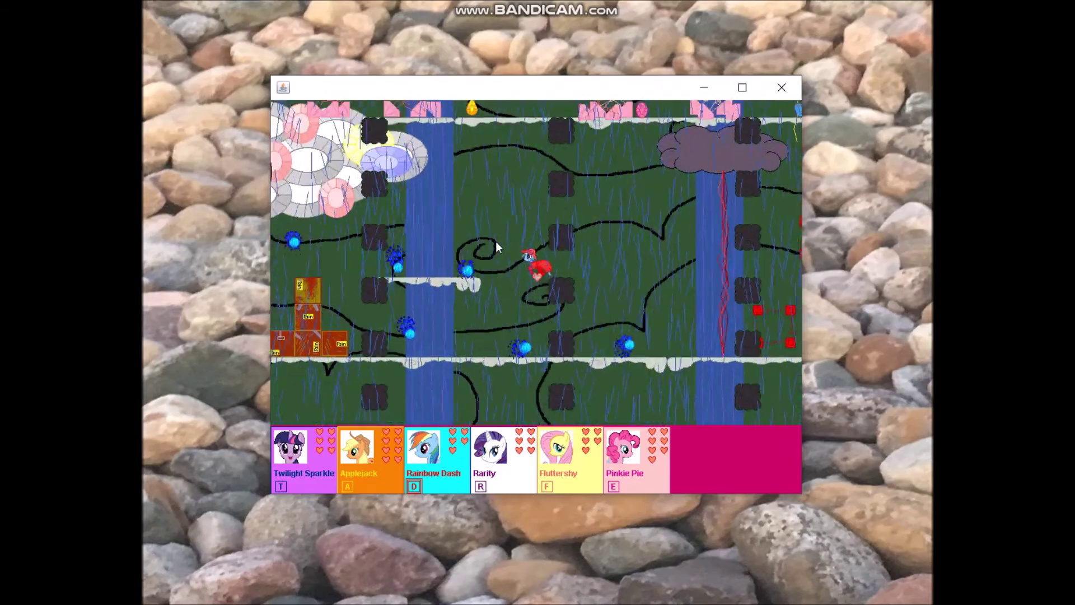
pyautogui.press('Left')
pyautogui.press('Up')
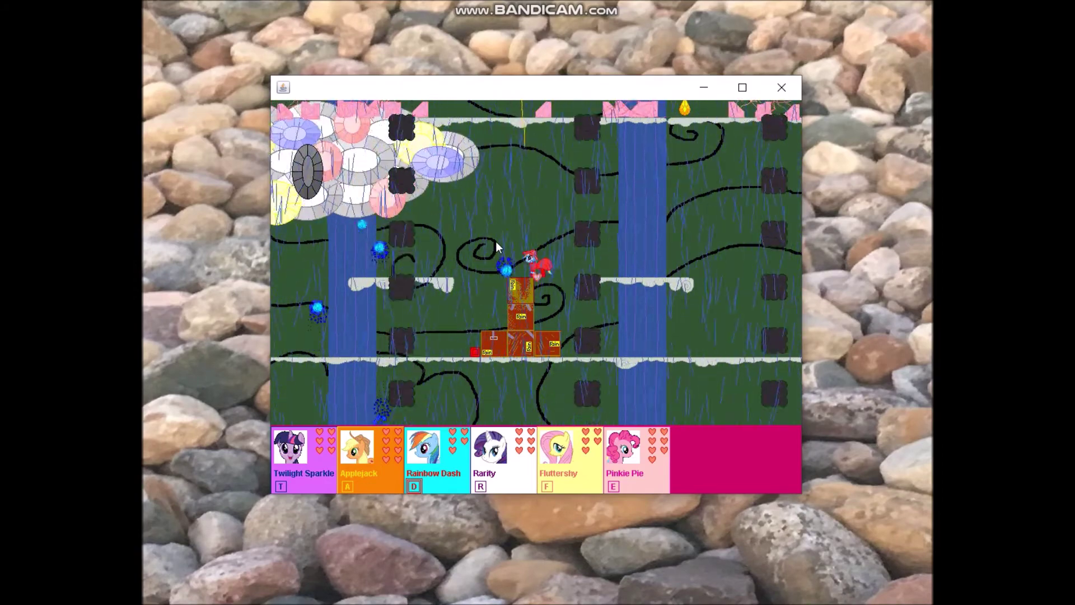
# Switch to Fluttershy and playtest the NPC's lightning ray attacks, moving around the crate stack and platforms
pyautogui.press('f')
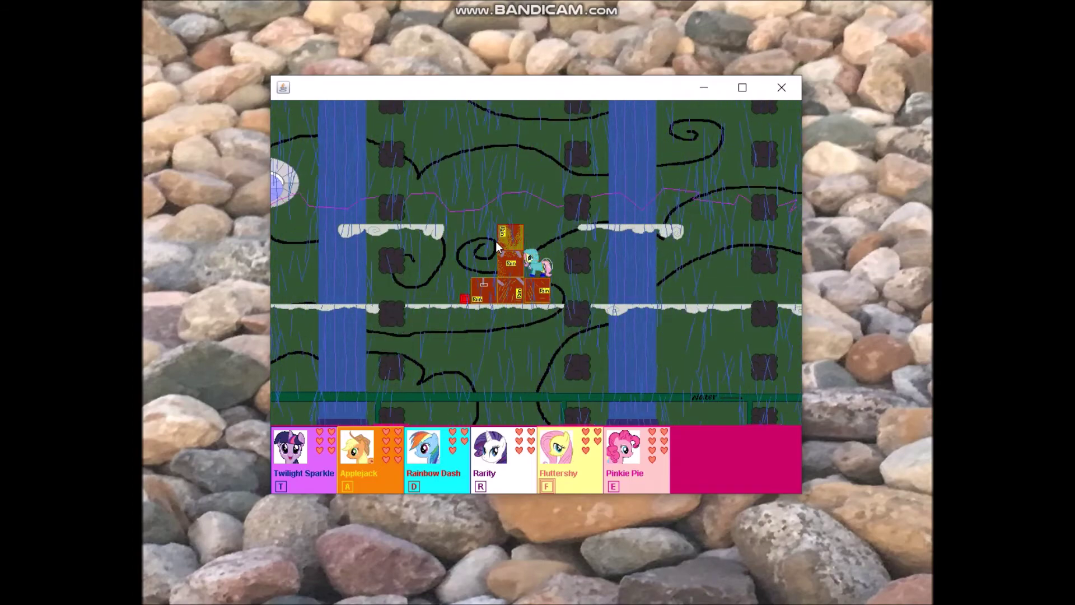
pyautogui.press('Up')
pyautogui.press('Left')
pyautogui.click(497, 242)
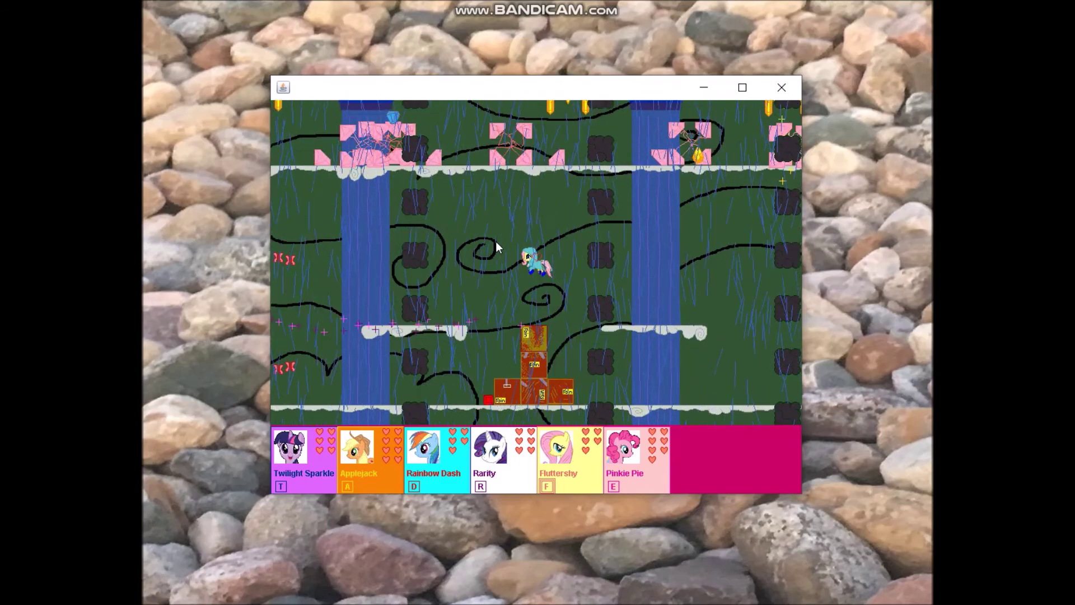
pyautogui.press('Right')
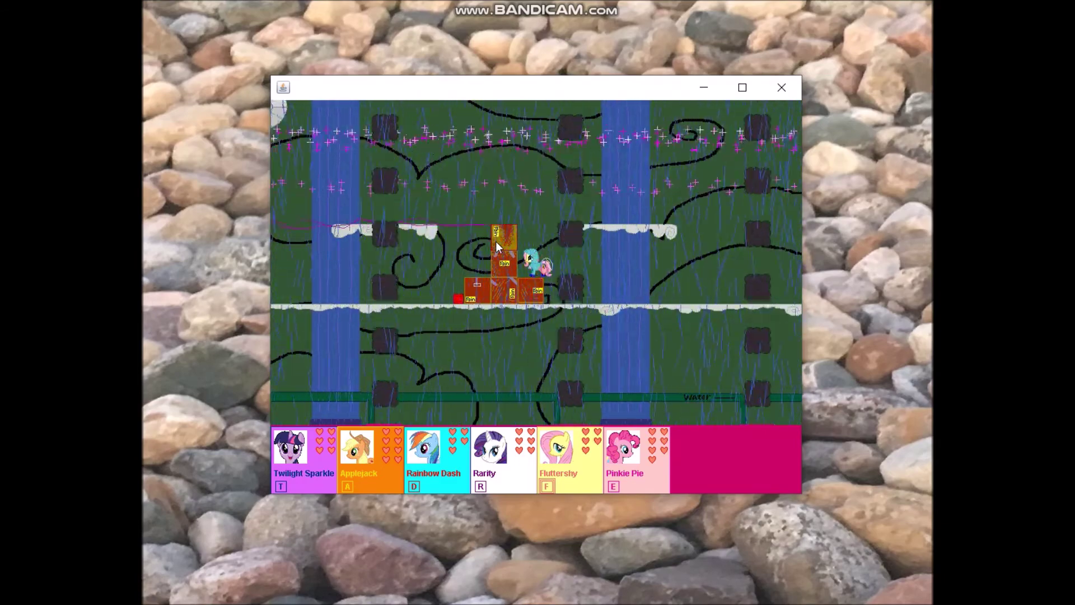
pyautogui.press('Right')
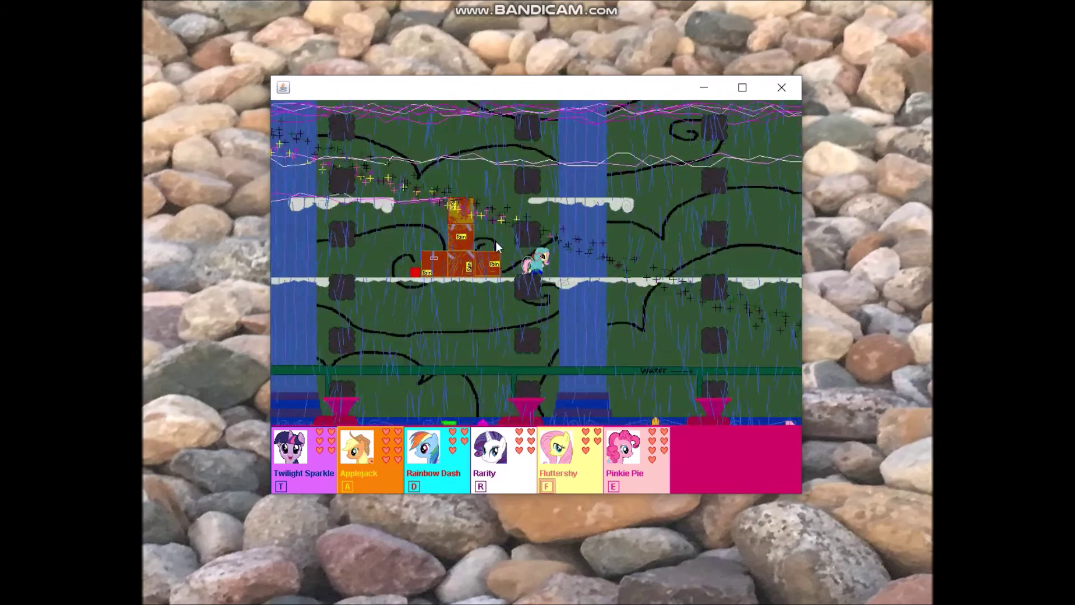
pyautogui.press('Up')
pyautogui.press('Right')
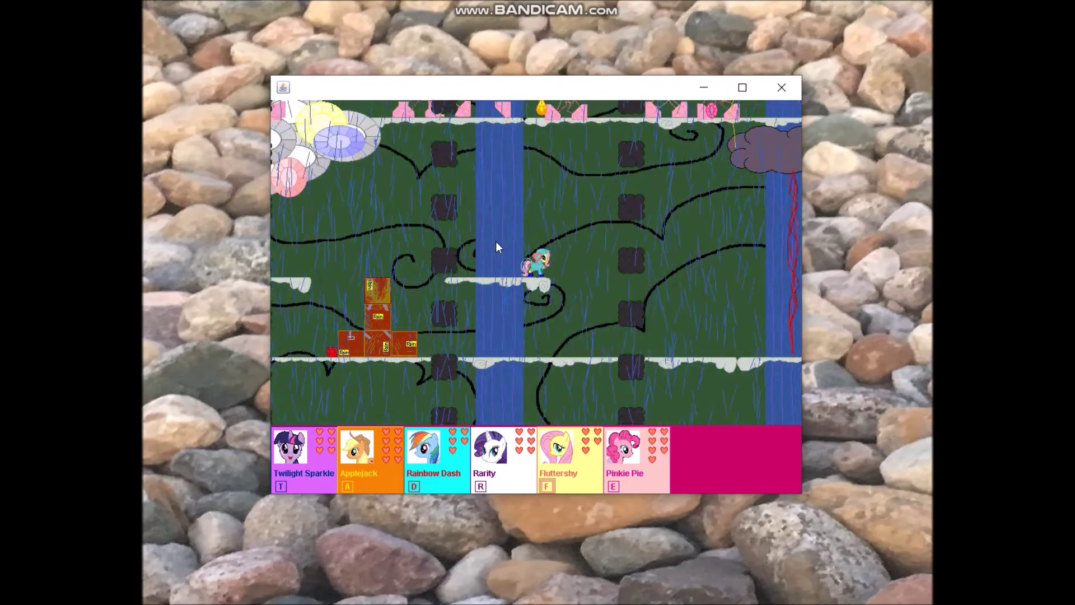
pyautogui.press('Left')
pyautogui.press('Left')
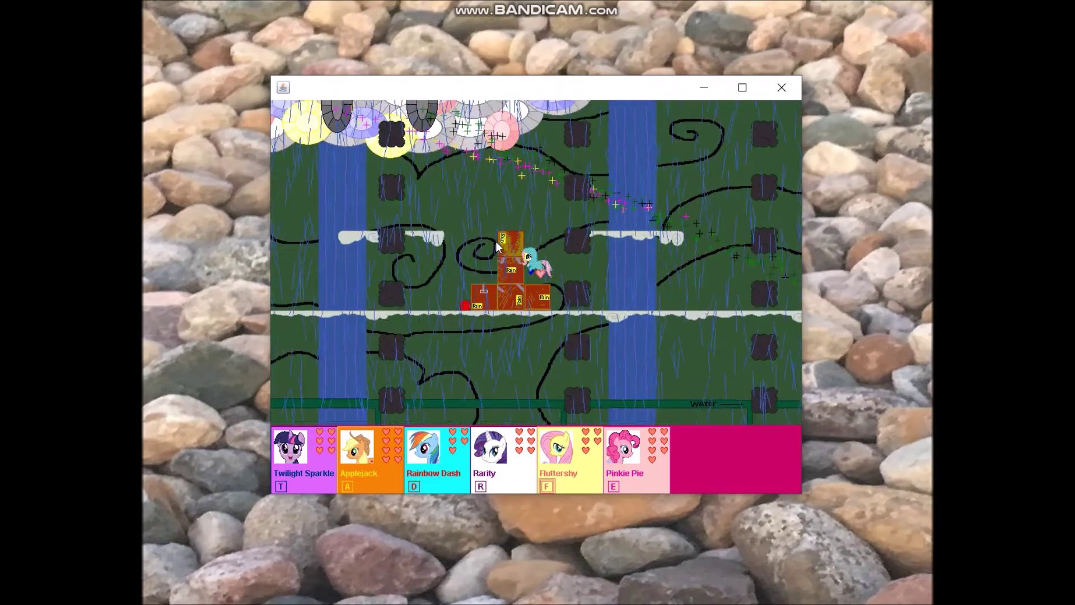
pyautogui.press('Up')
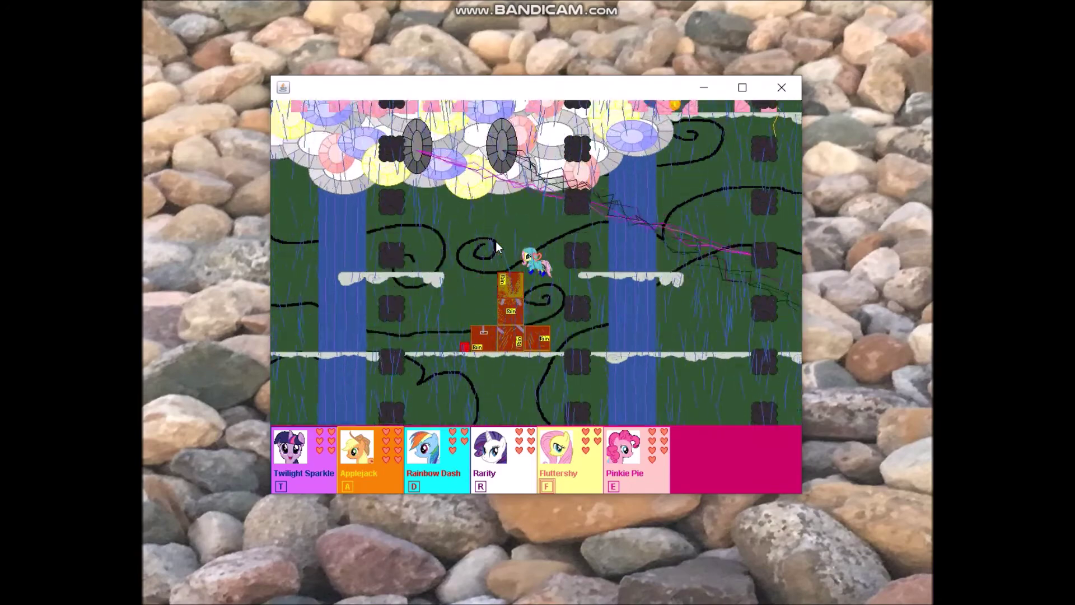
pyautogui.press('Left')
pyautogui.press('Left')
pyautogui.press('Left')
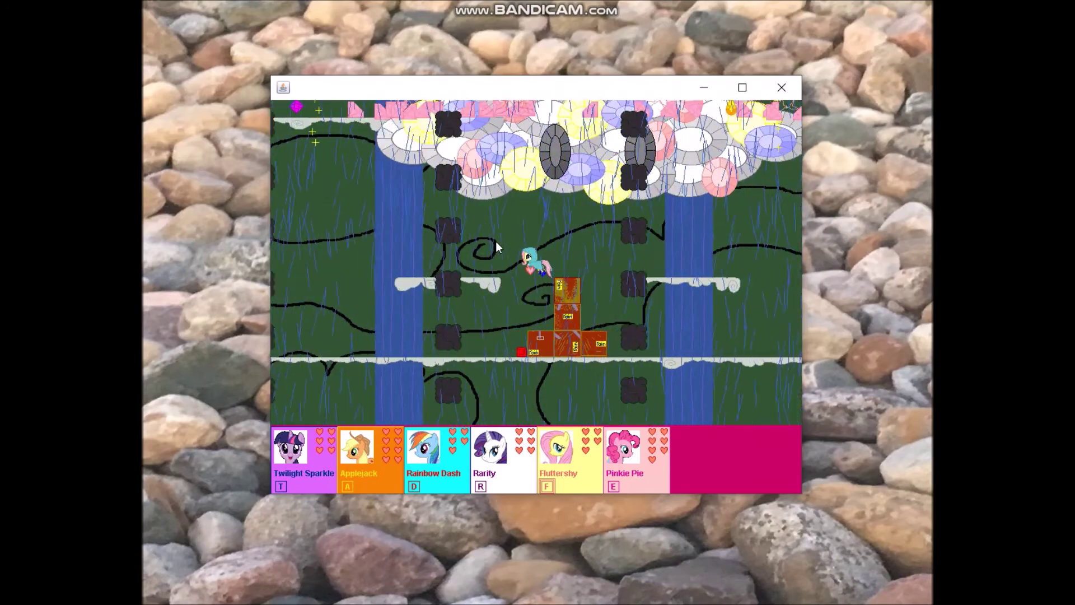
pyautogui.press('Up')
pyautogui.press('Left')
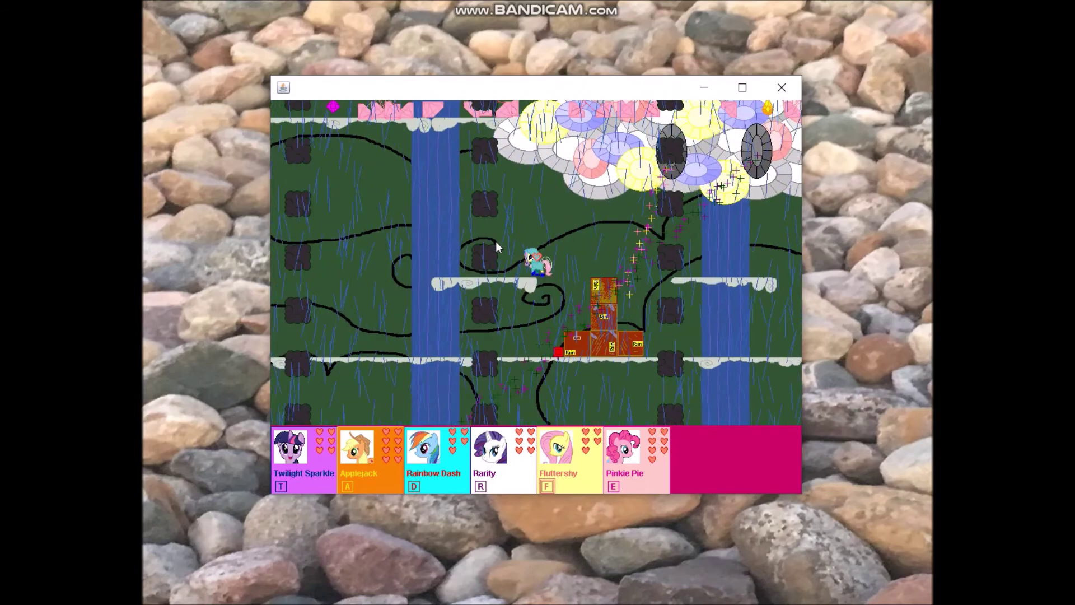
pyautogui.press('Right')
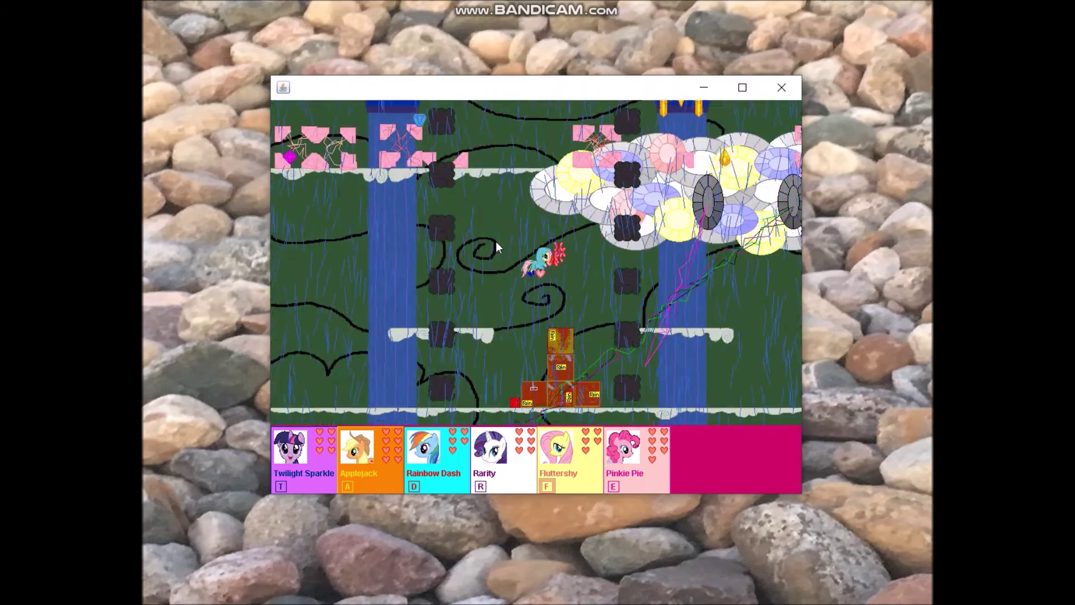
# Switch back to Rainbow Dash and playtest the NPC's remaining fireball and ray attacks from the cloud platforms
pyautogui.press('d')
pyautogui.press('Left')
pyautogui.press('Right')
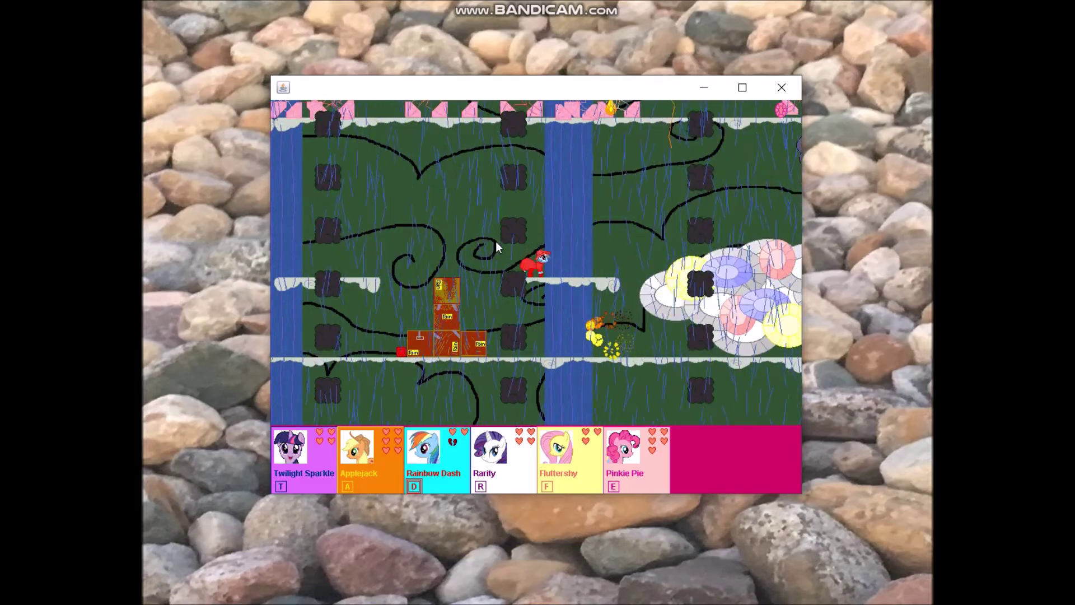
pyautogui.press('Right')
pyautogui.press('Left')
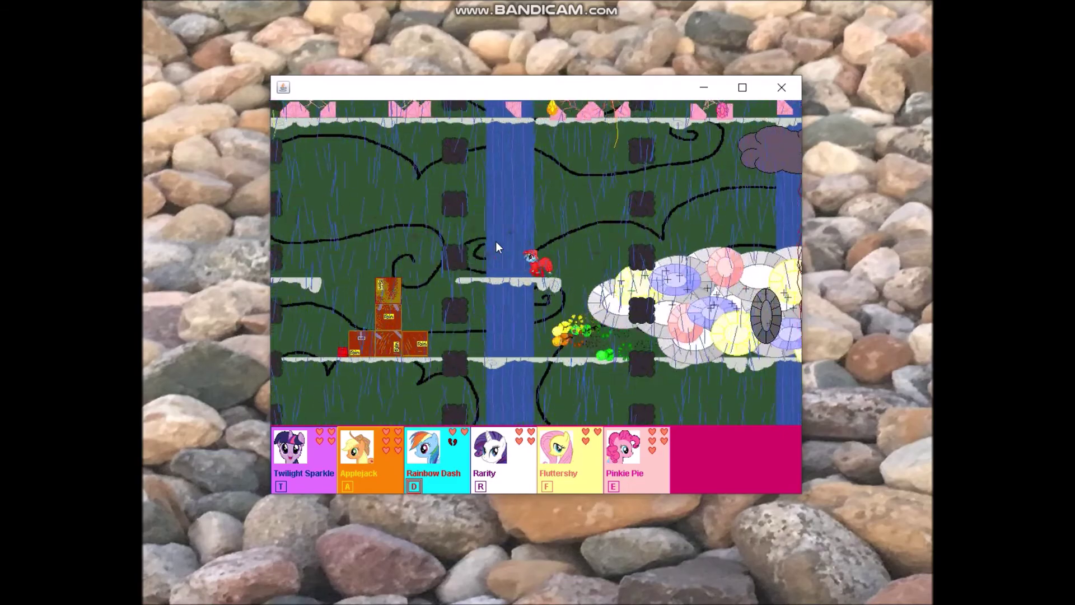
pyautogui.press('Up')
pyautogui.press('Left')
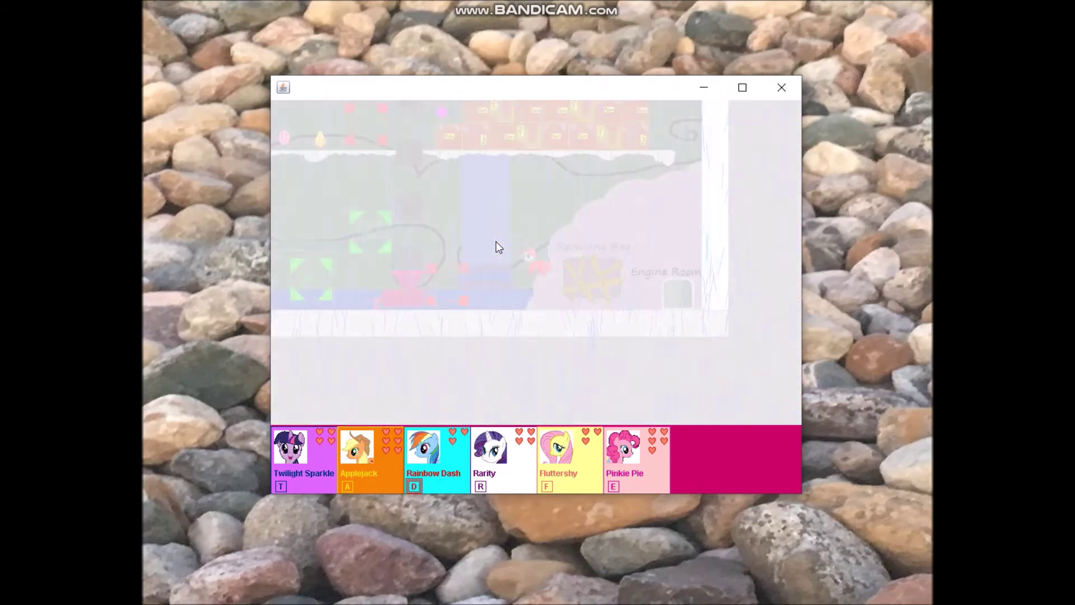
# Continue playtesting as Rainbow Dash, moving left along the floor away from the Engine Room door, and pause the game
pyautogui.press('Left')
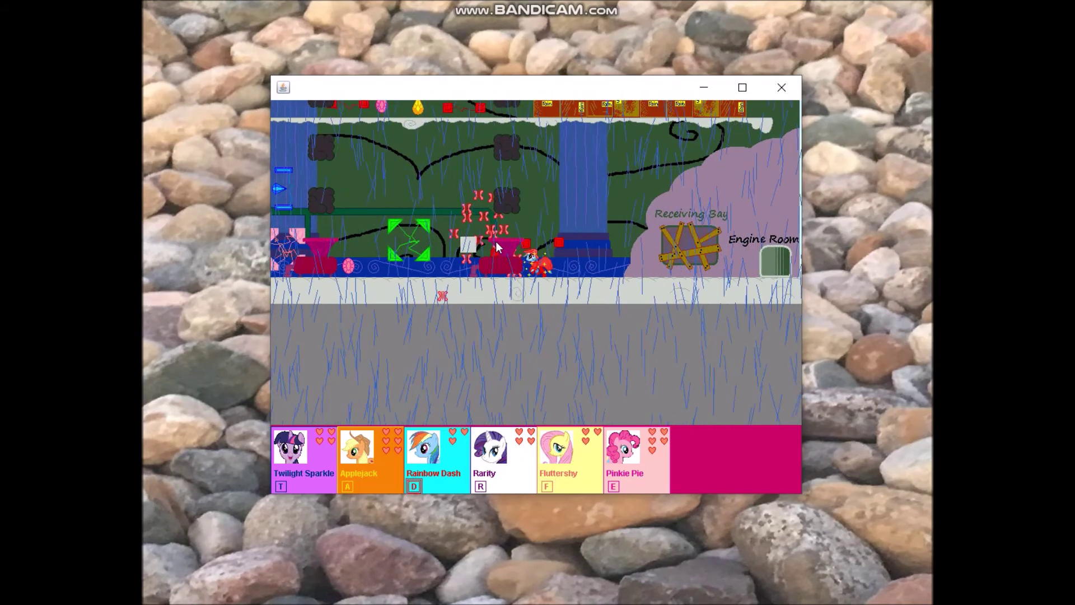
pyautogui.press('d')
pyautogui.press('Left')
pyautogui.press('Up')
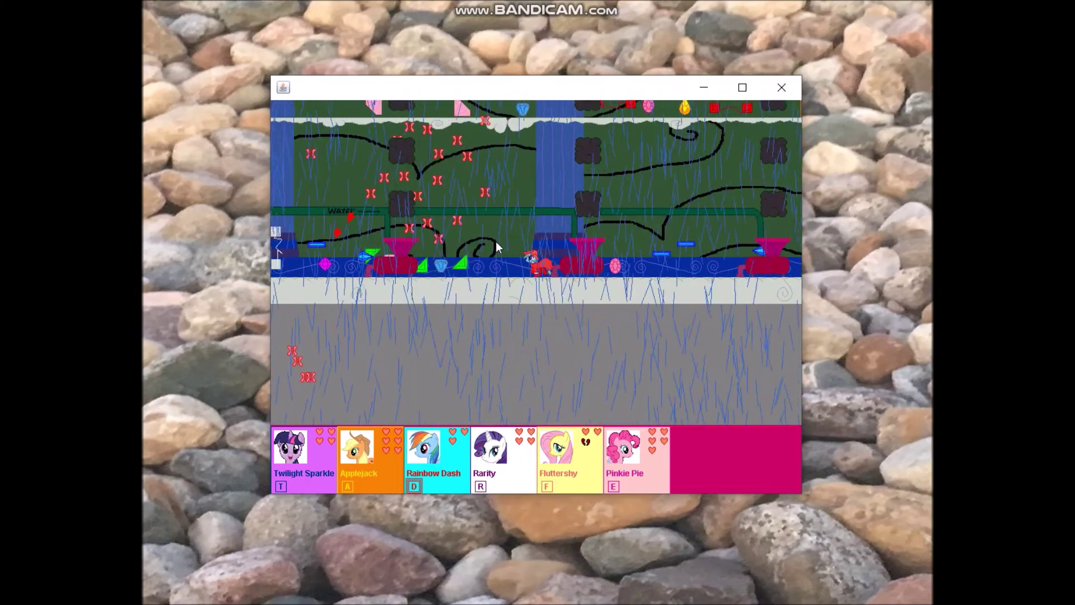
pyautogui.press('Escape')
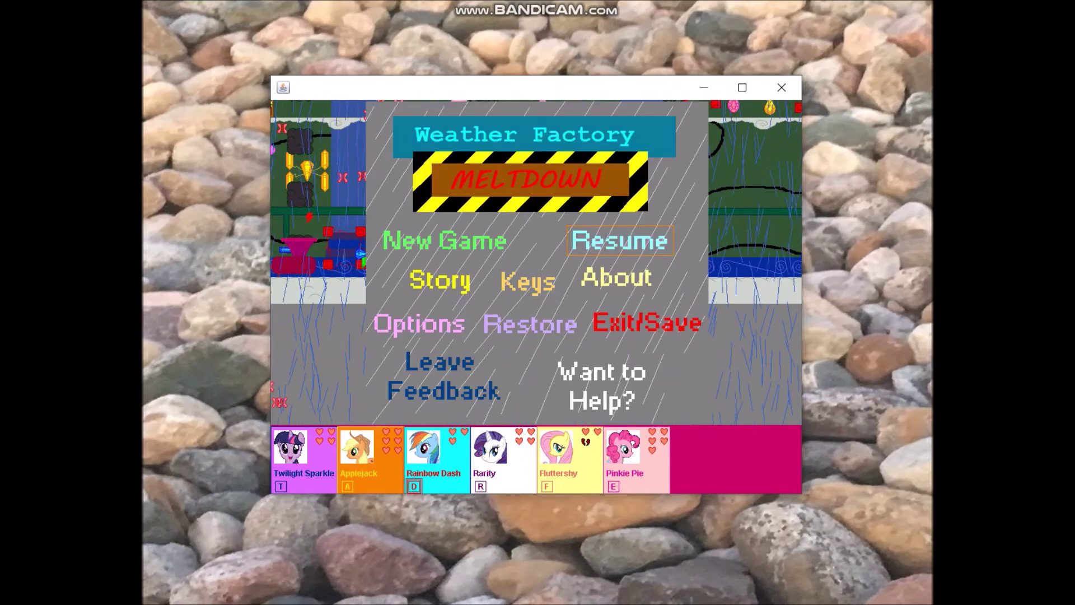
# Switch to the level editor, open cloudRoom for editing and open the custom NPC's behavior settings
pyautogui.hotkey('alt', 'Tab')
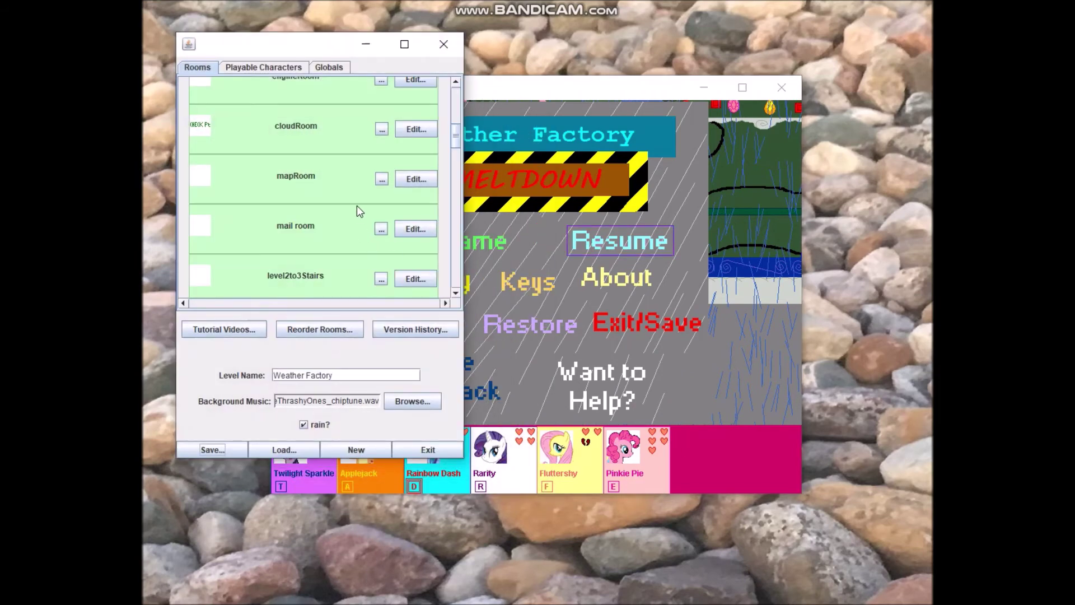
pyautogui.click(425, 137)
pyautogui.moveTo(312, 0); pyautogui.dragTo(571, 121)
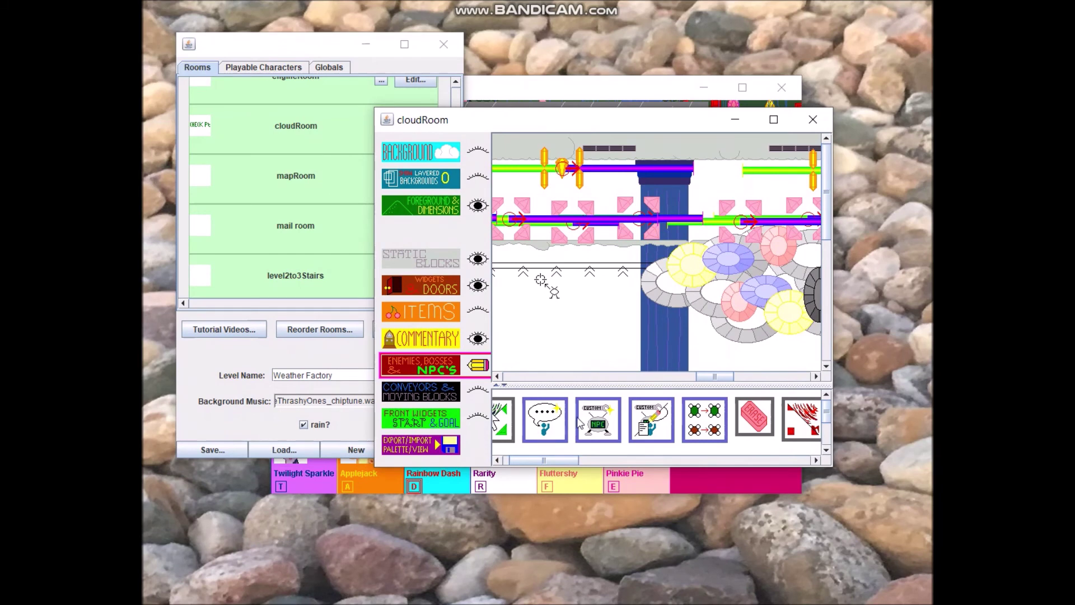
pyautogui.moveTo(577, 461)
pyautogui.mouseDown()
pyautogui.moveTo(808, 460)
pyautogui.moveTo(481, 457)
pyautogui.mouseUp()
pyautogui.click(521, 420)
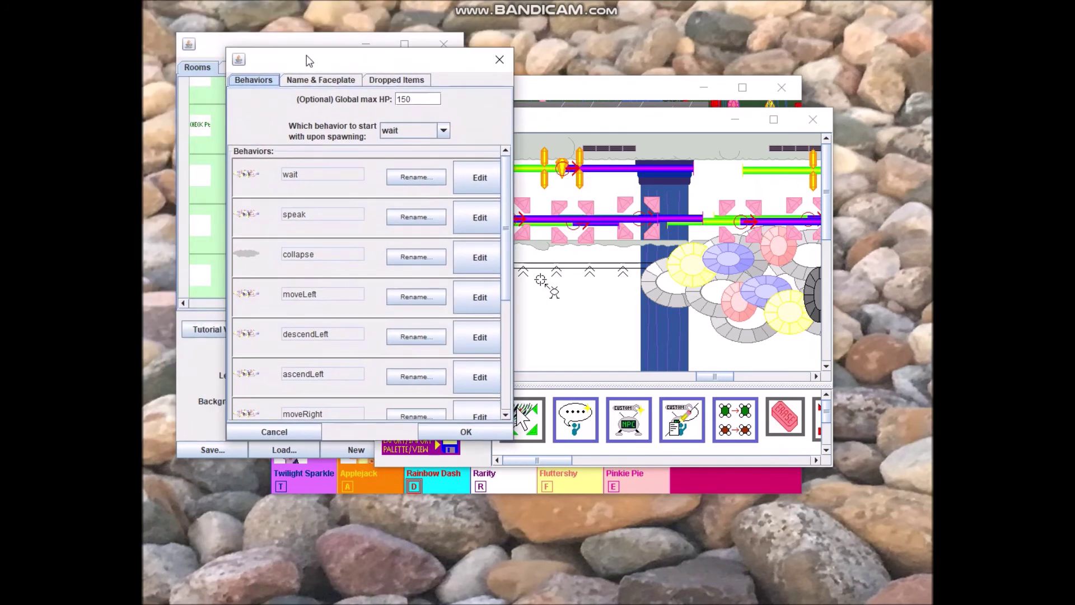
# Check the combat attacks assigned to the descendLeft behavior and close it without changes
pyautogui.click(474, 338)
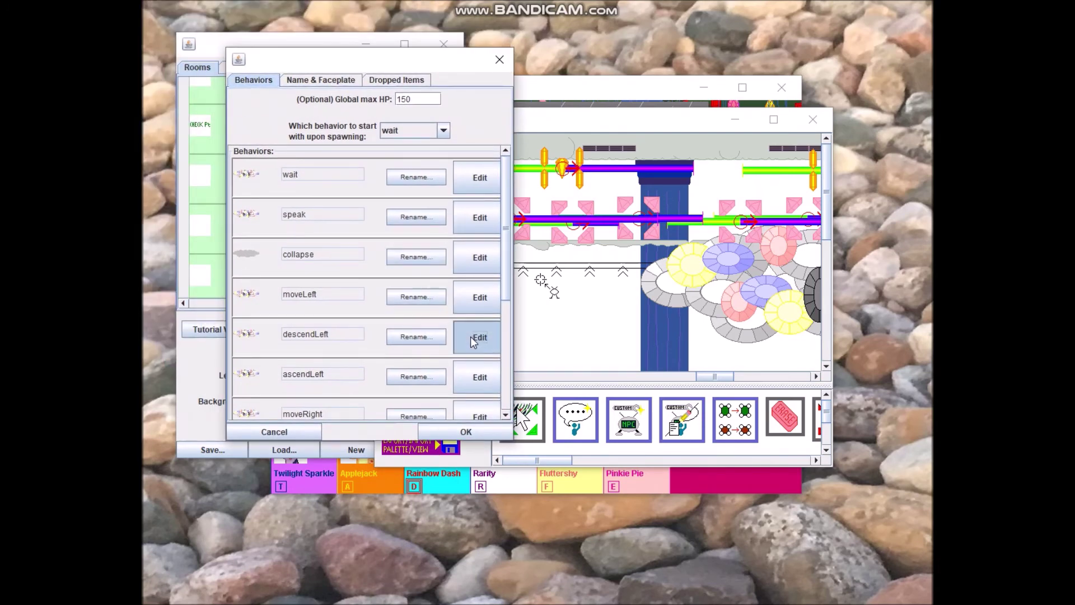
pyautogui.click(433, 65)
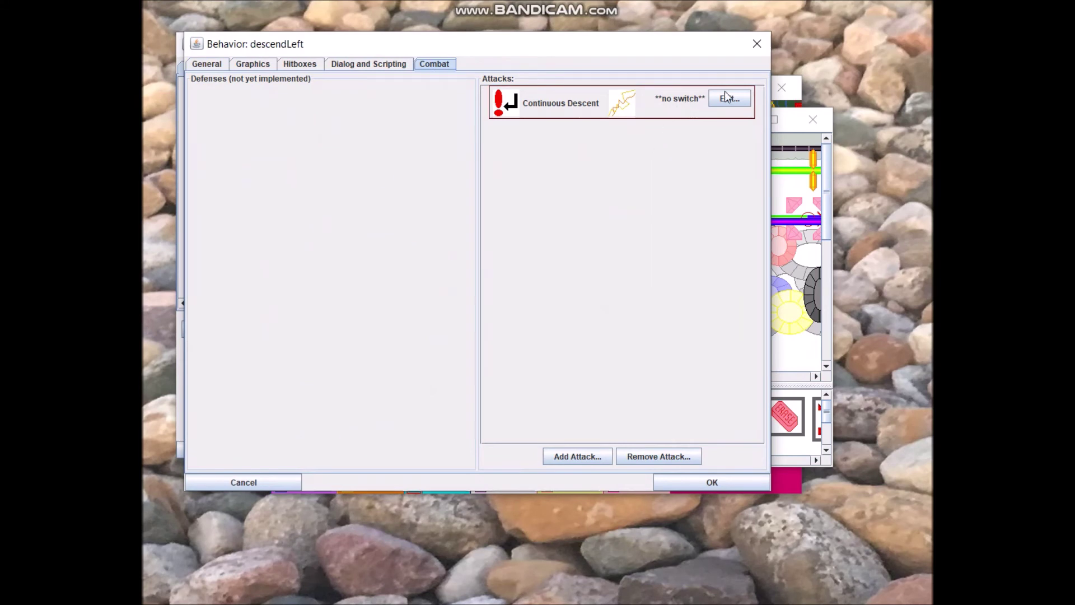
pyautogui.click(756, 43)
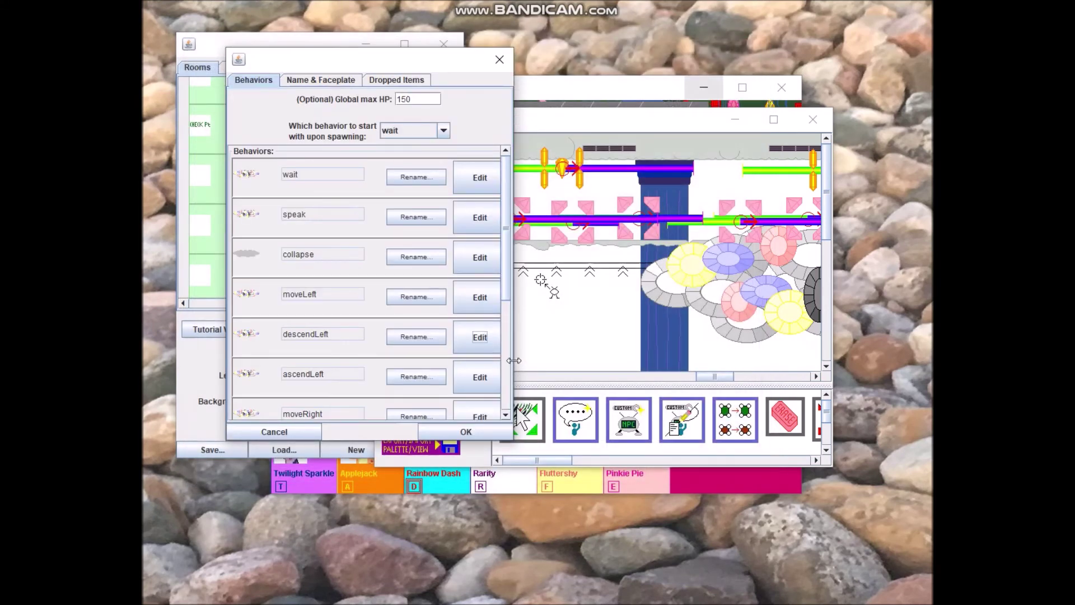
# In the descendRight behavior's "olympic spread" attack, set the second sub-attack's fireball aim to Toward Player and accept the NPC changes
pyautogui.scroll(-3, 506, 311)
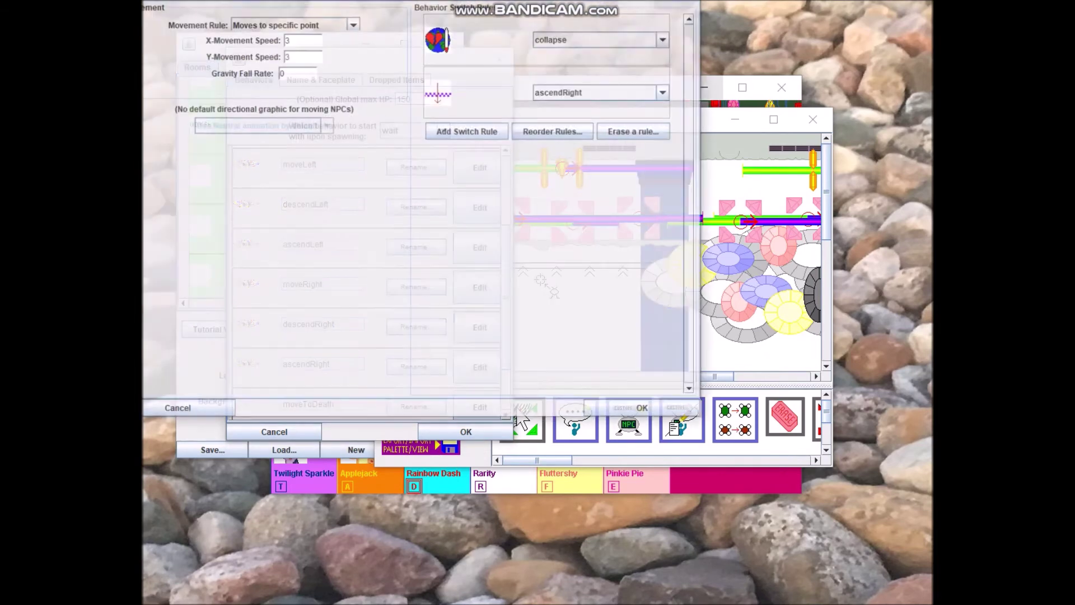
pyautogui.click(424, 72)
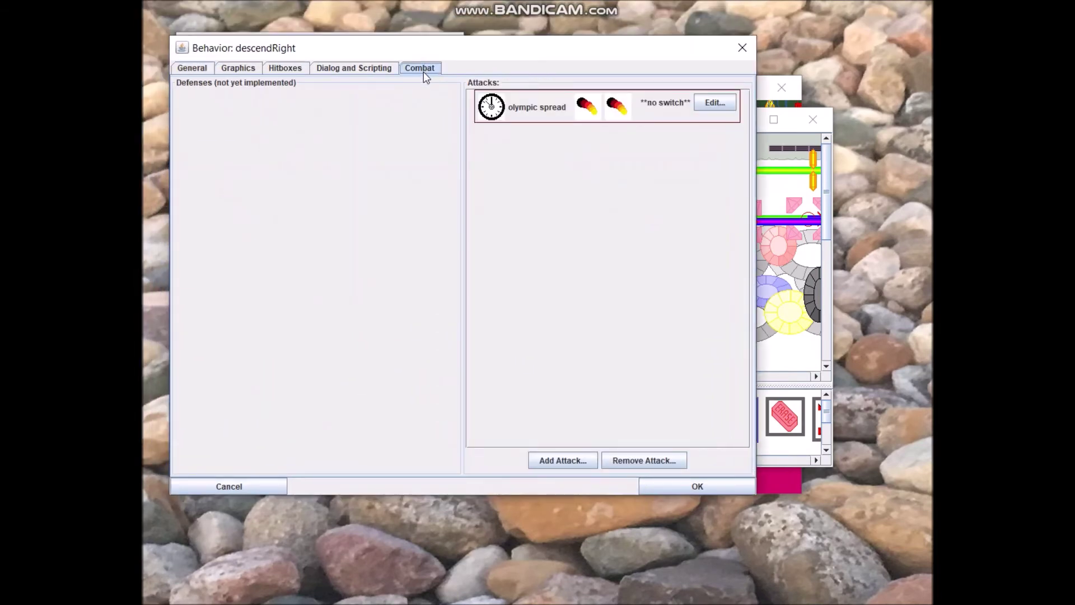
pyautogui.click(715, 103)
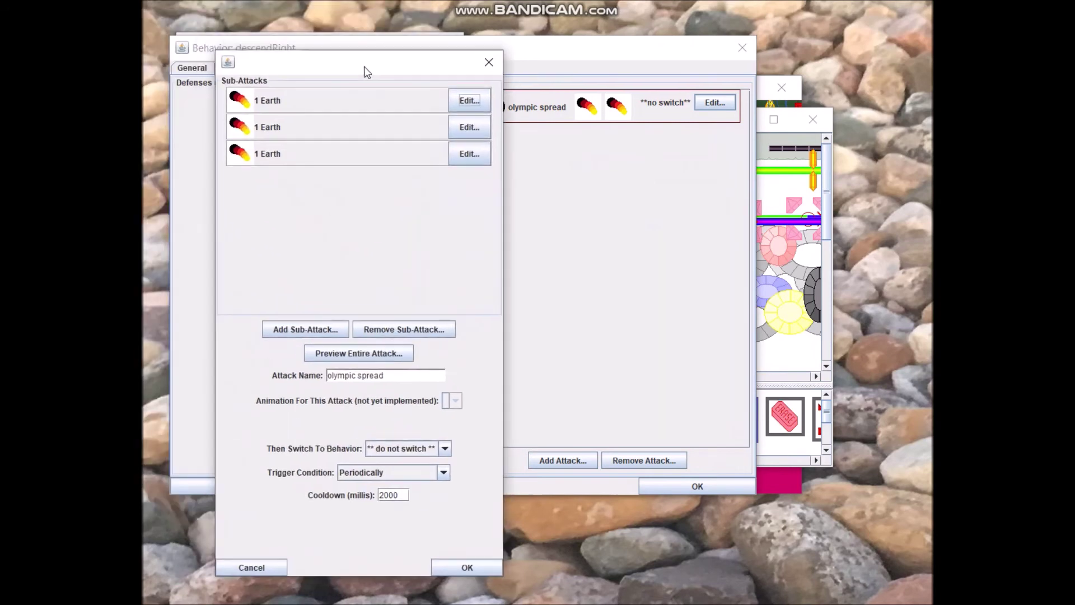
pyautogui.click(469, 126)
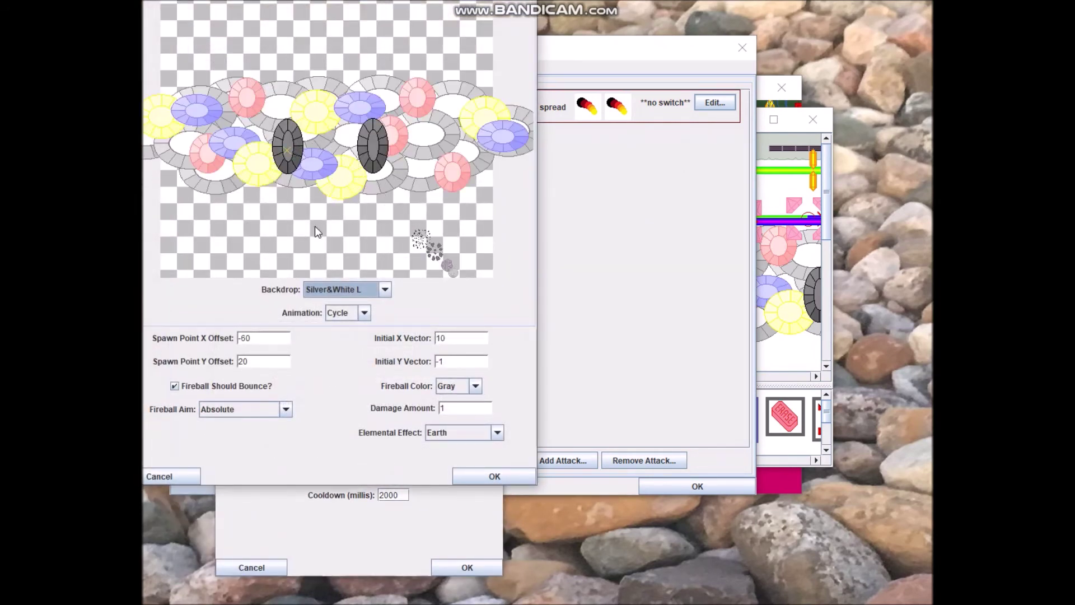
pyautogui.click(274, 412)
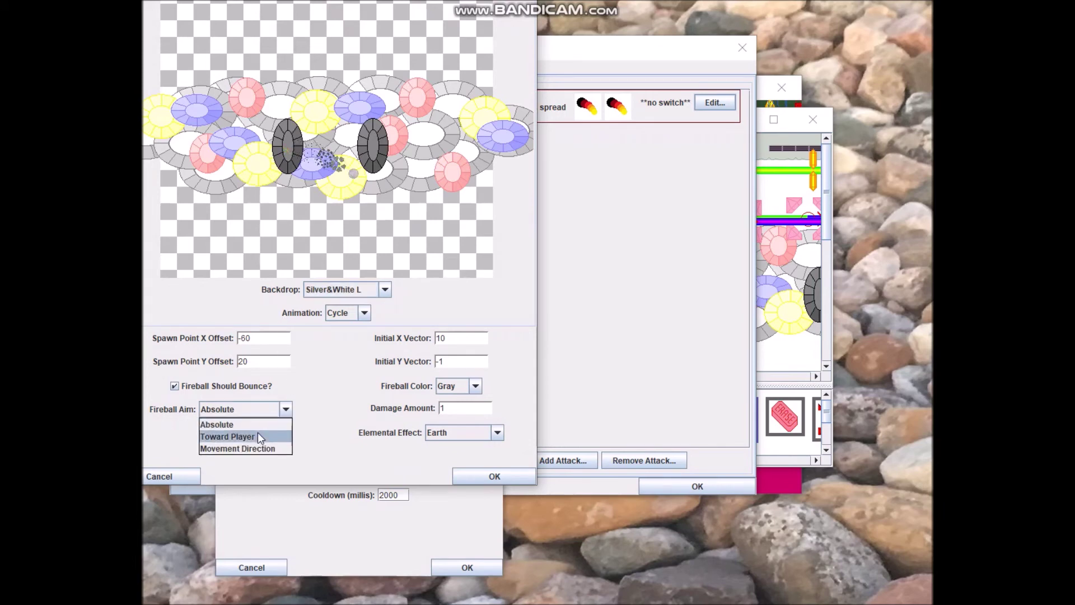
pyautogui.click(258, 435)
pyautogui.click(491, 476)
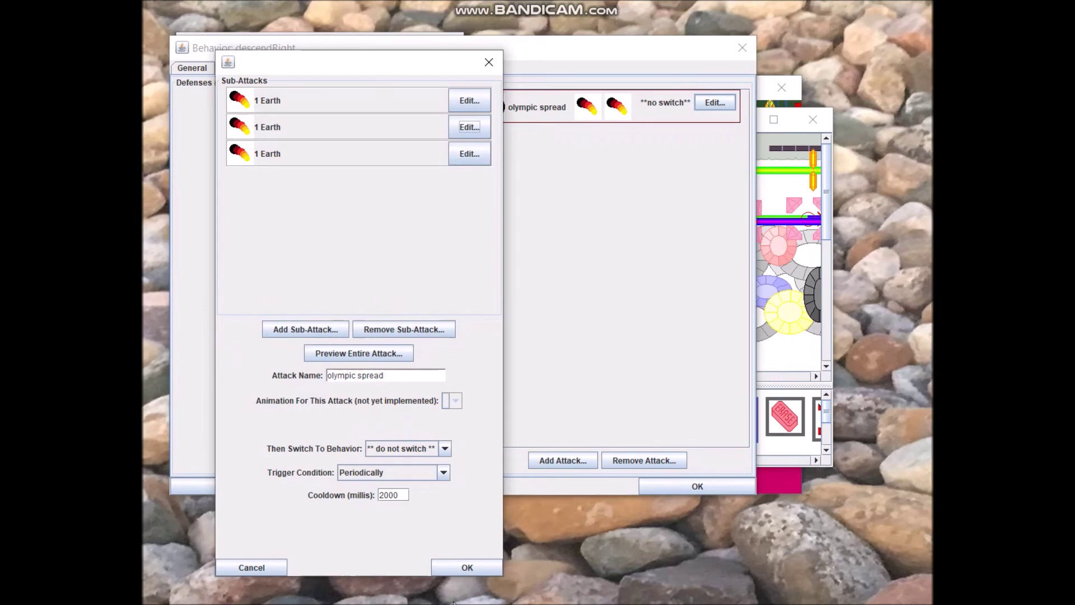
pyautogui.click(448, 569)
pyautogui.click(646, 486)
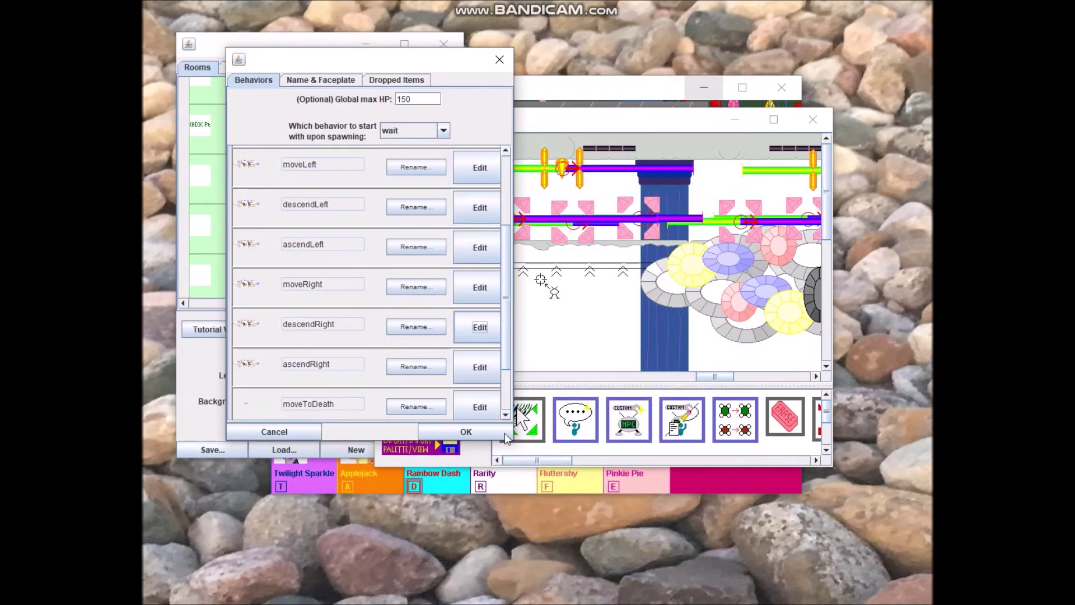
pyautogui.click(482, 433)
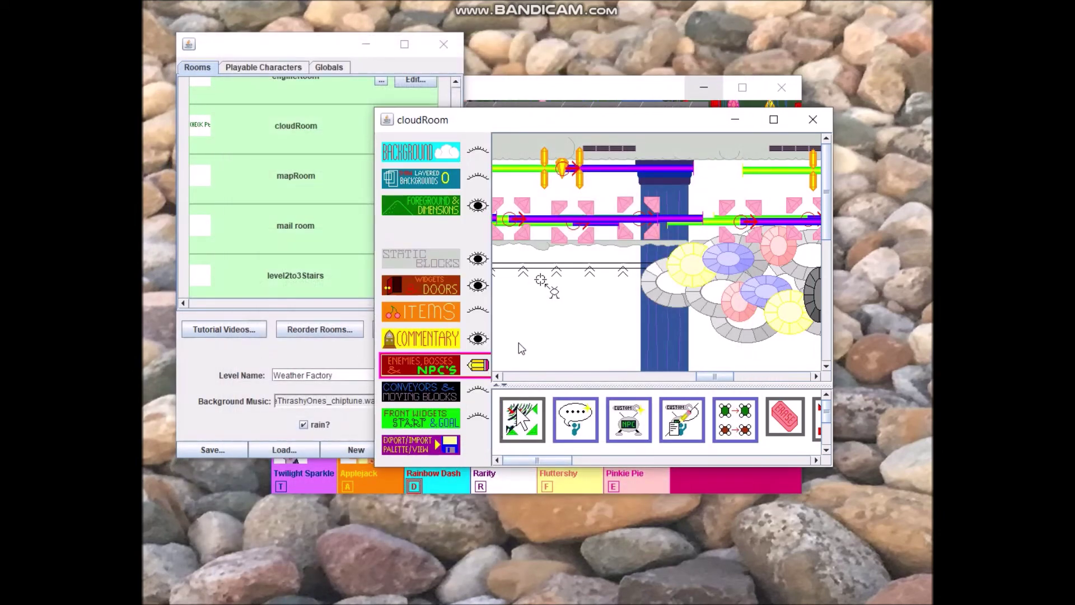